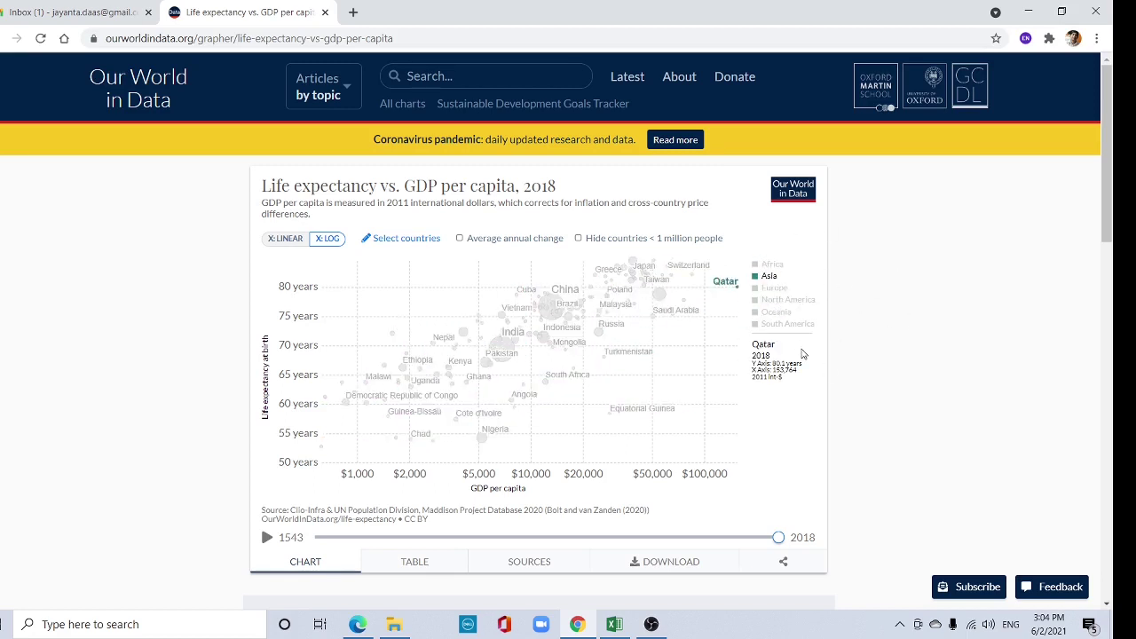
left_click(371, 628)
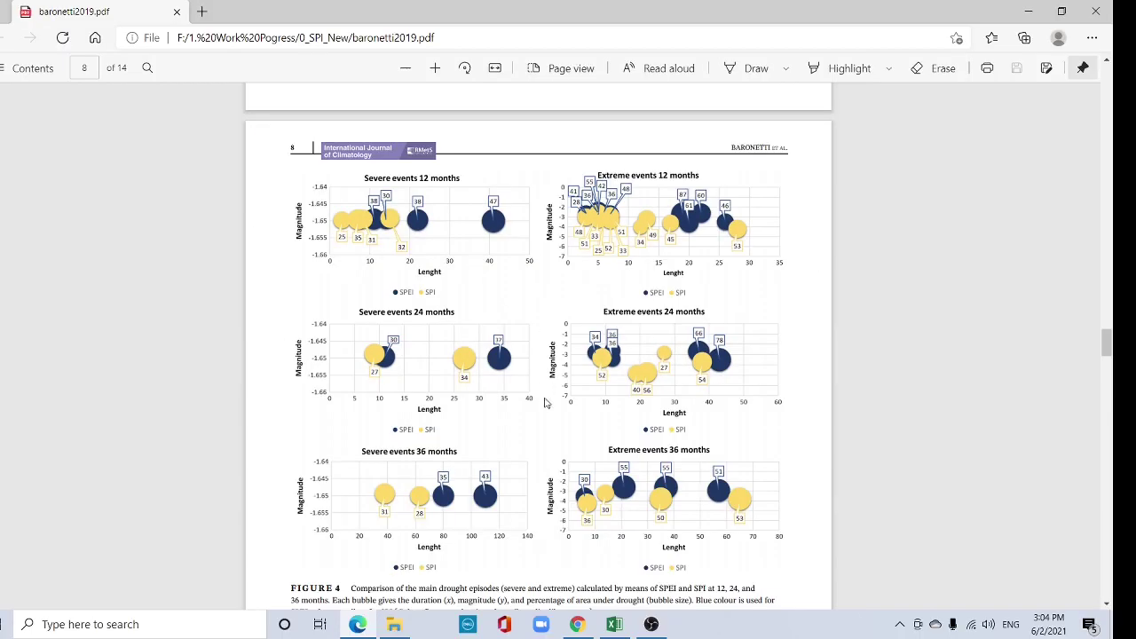
- Review the Life expectancy, GDP per capita and Total population columns in the country data
left_click(614, 624)
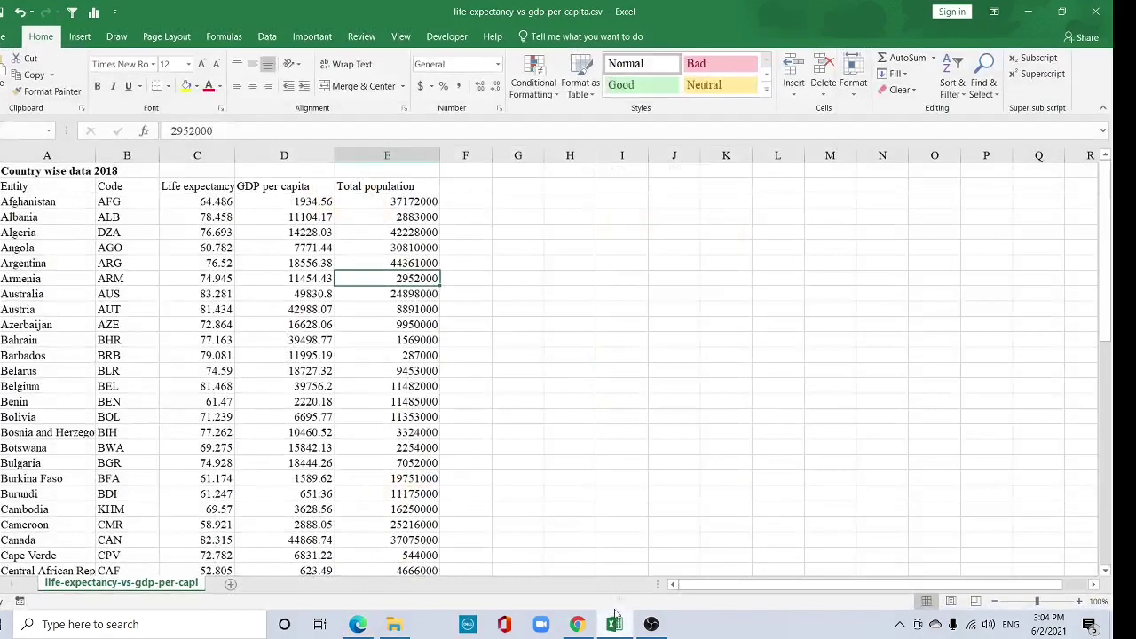
left_click(187, 214)
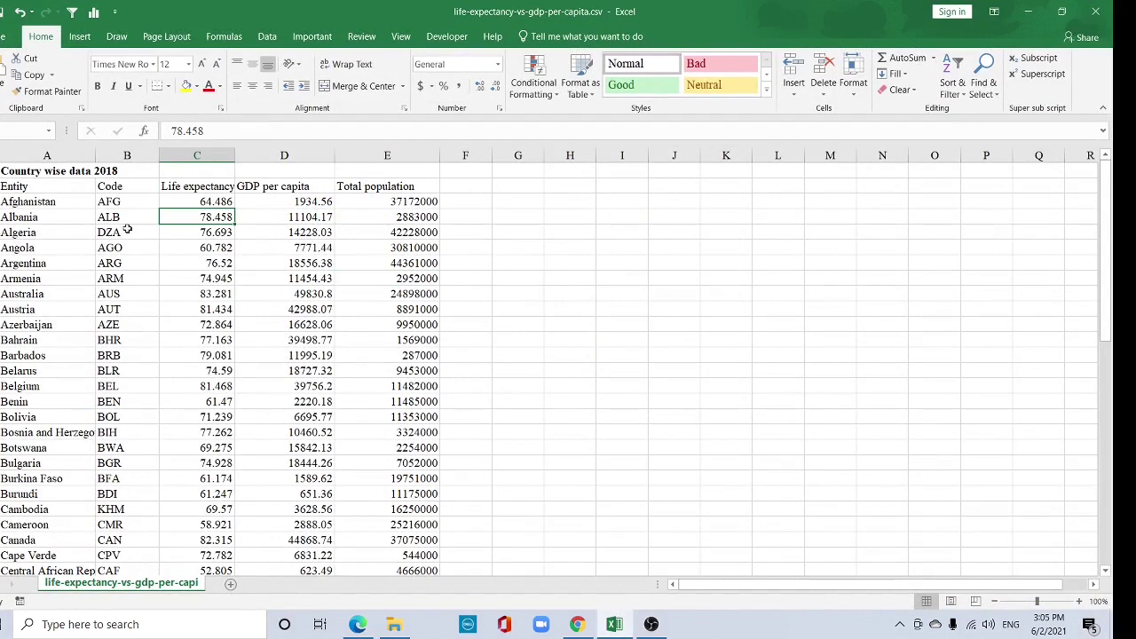
left_click(171, 186)
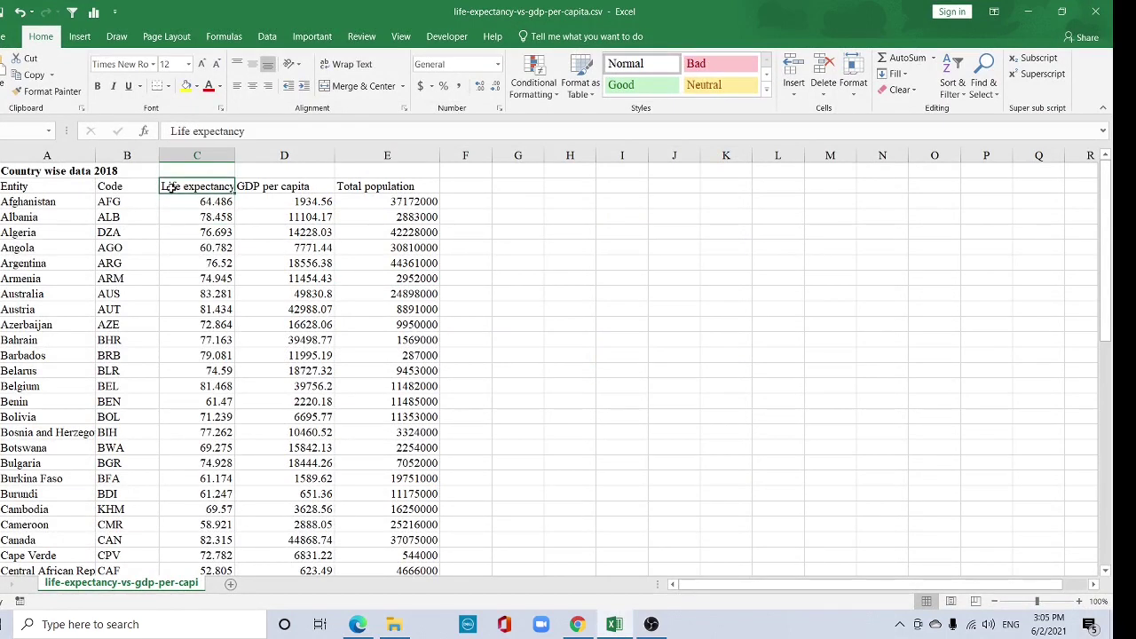
left_click(292, 186)
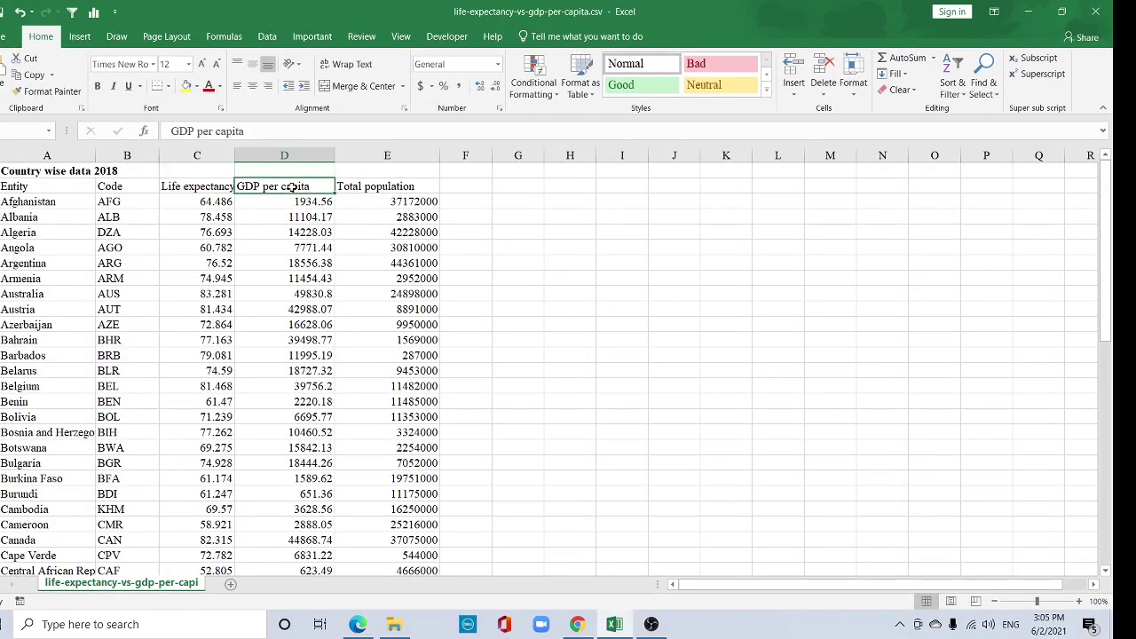
left_click(178, 185)
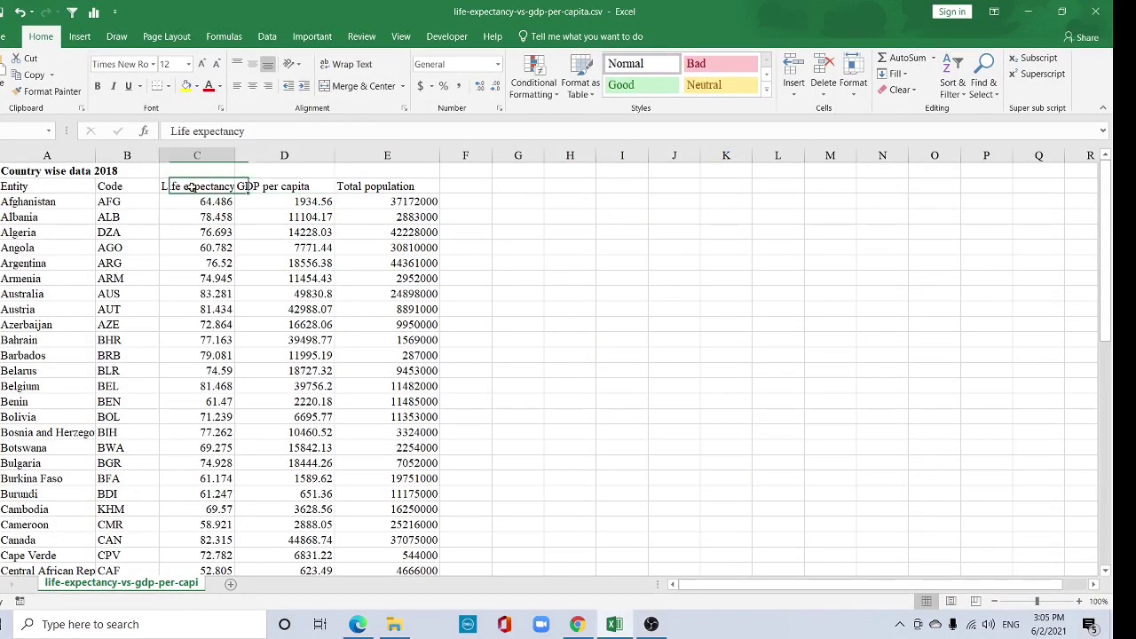
left_click(372, 188)
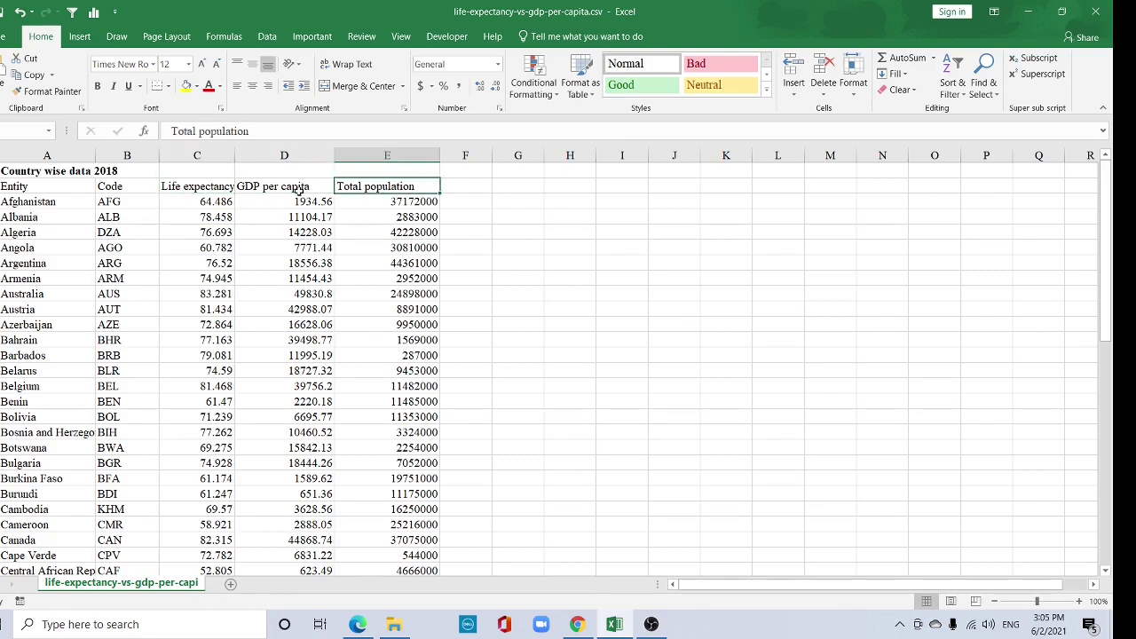
- Select an empty cell and bring up the Insert Scatter/Bubble chart types
left_click(515, 174)
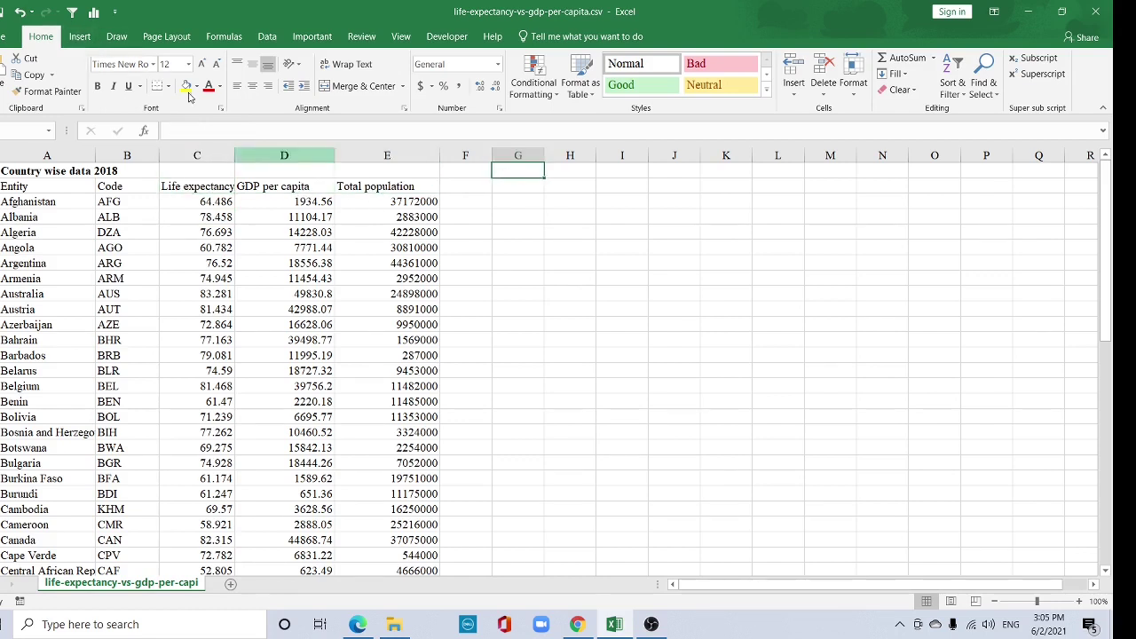
left_click(80, 37)
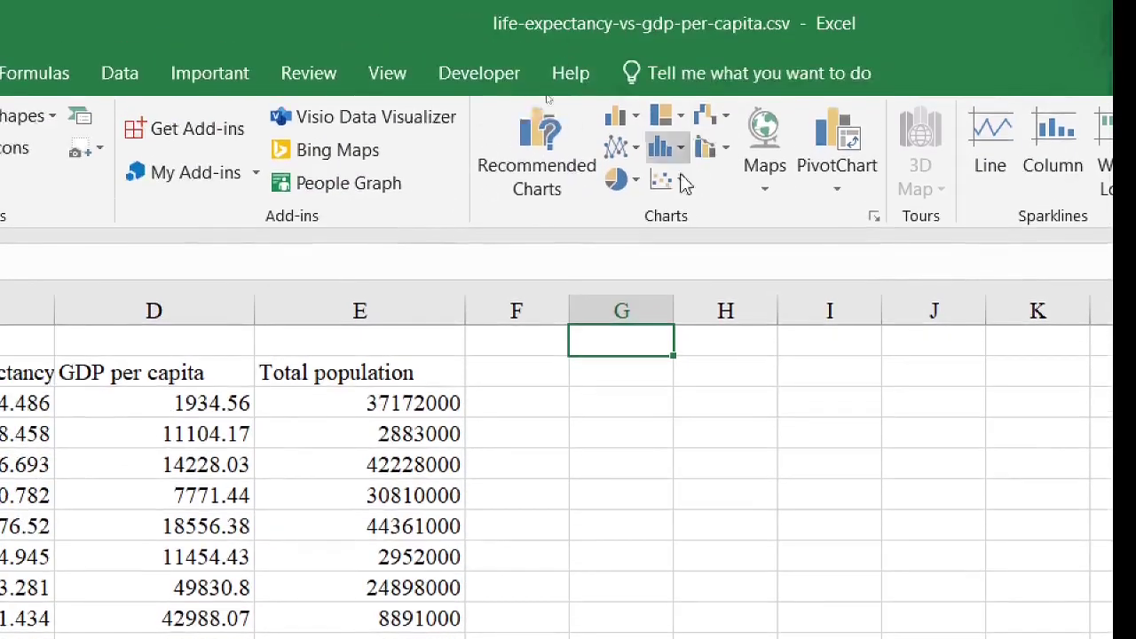
left_click(685, 188)
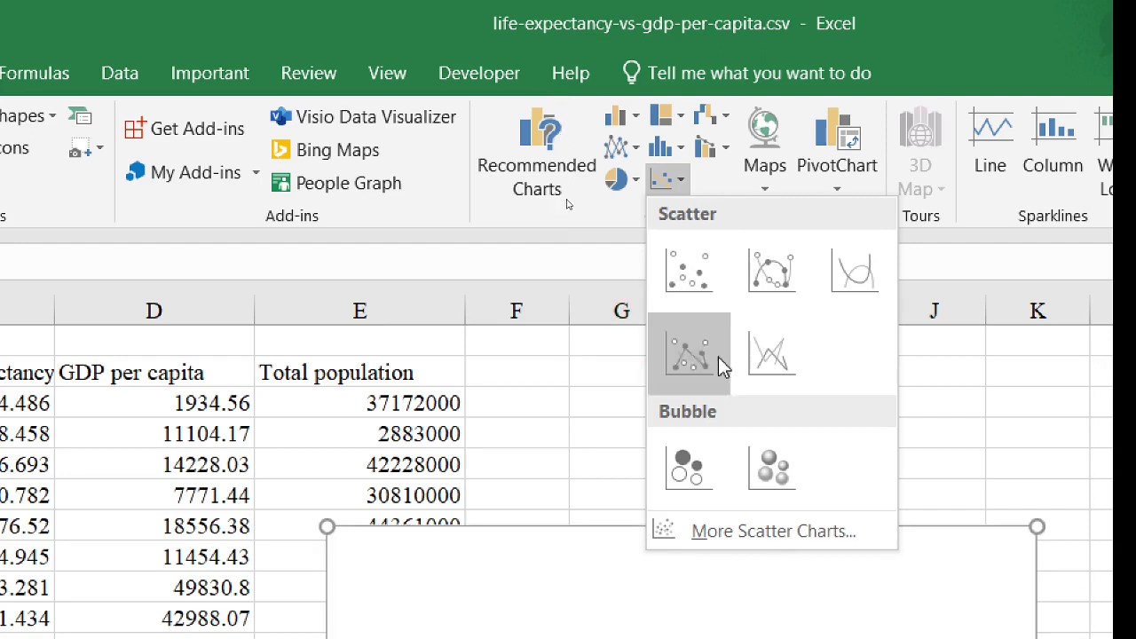
- Insert an empty bubble chart and move it beside the data table
left_click(683, 470)
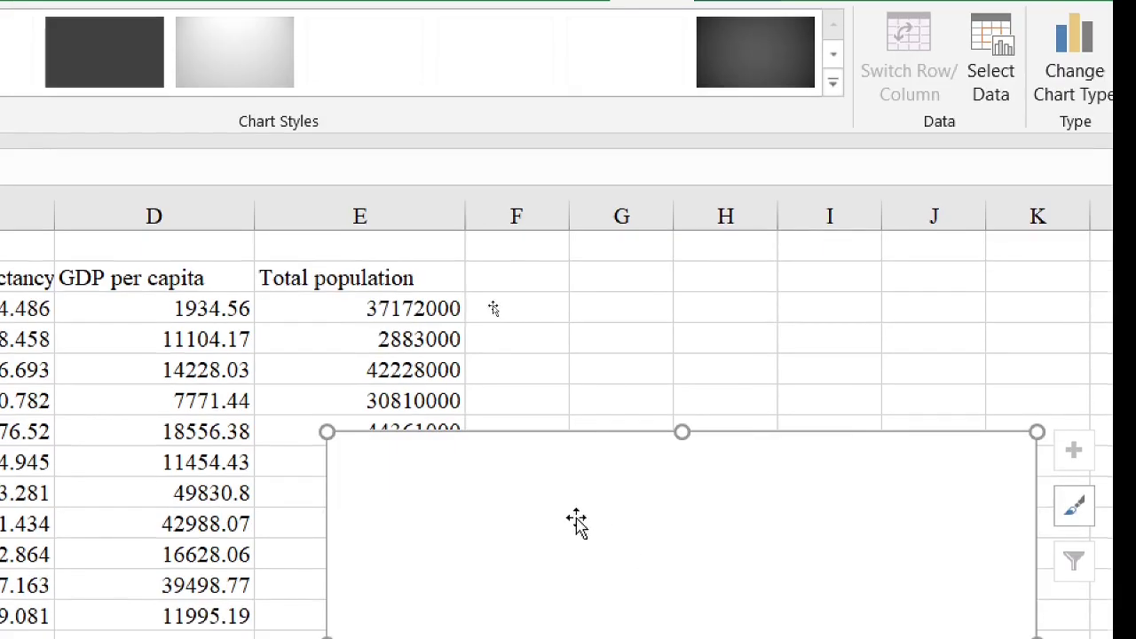
mouse_move(553, 459)
left_mouse_down()
mouse_move(586, 420)
mouse_move(632, 238)
left_mouse_up()
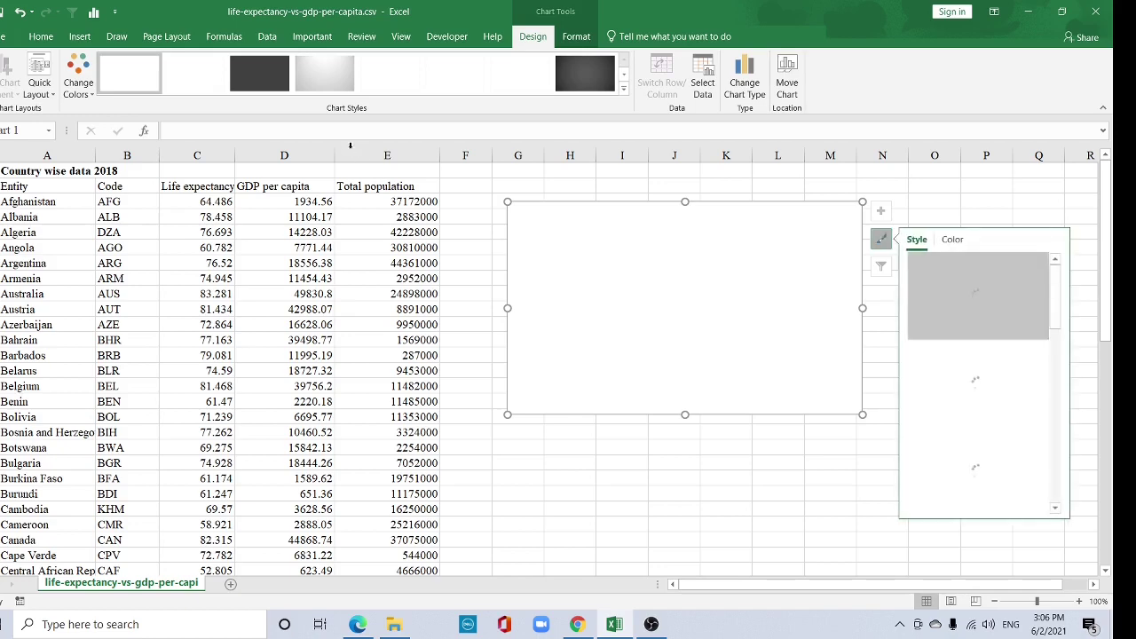
left_click(626, 484)
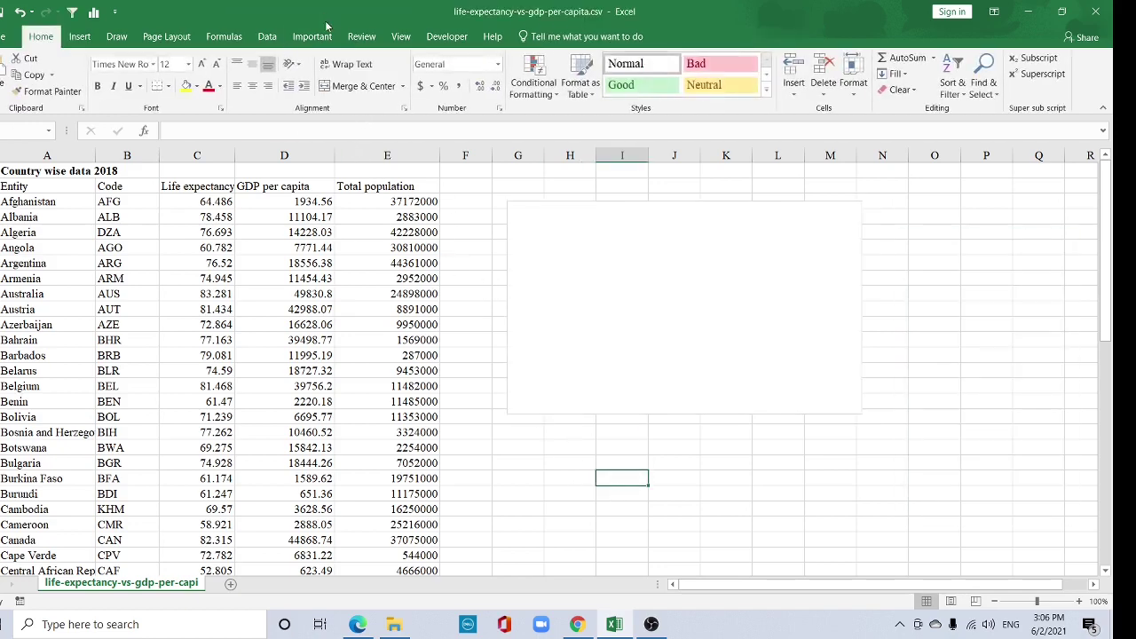
- Hide the worksheet gridlines and enlarge the chart wider and taller
left_click(400, 36)
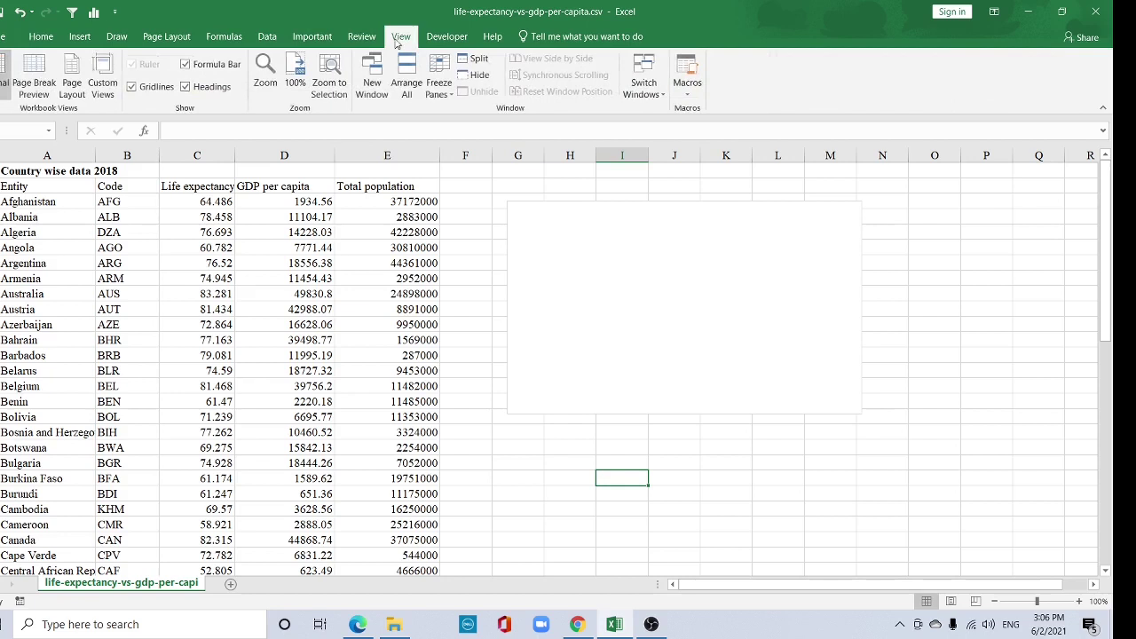
left_click(131, 89)
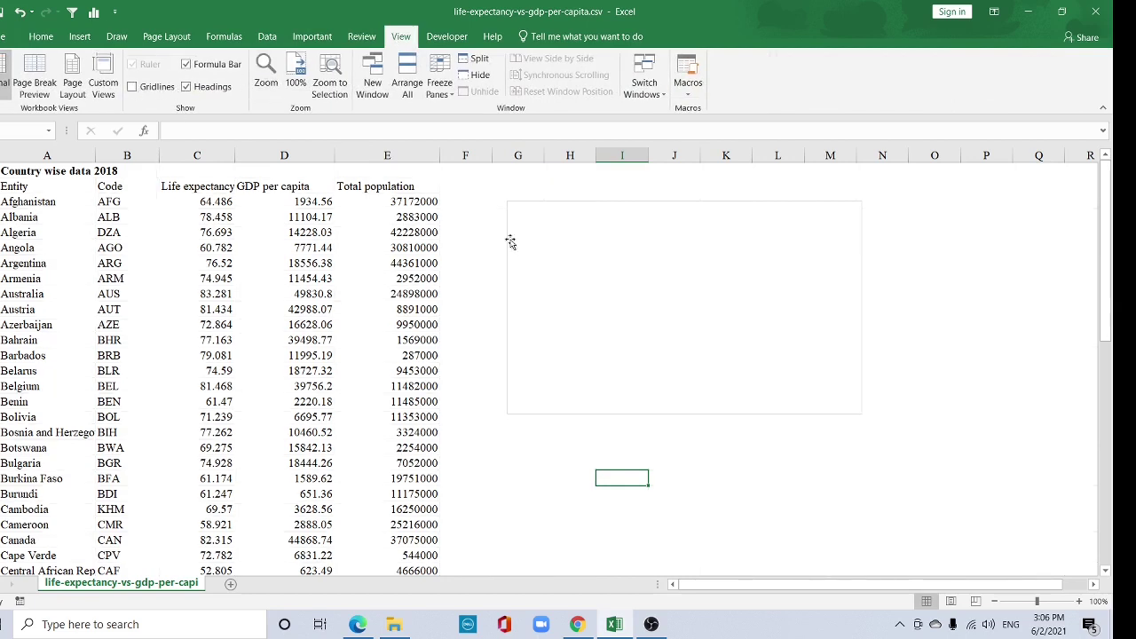
left_click(634, 273)
left_click_drag(861, 308, 996, 399)
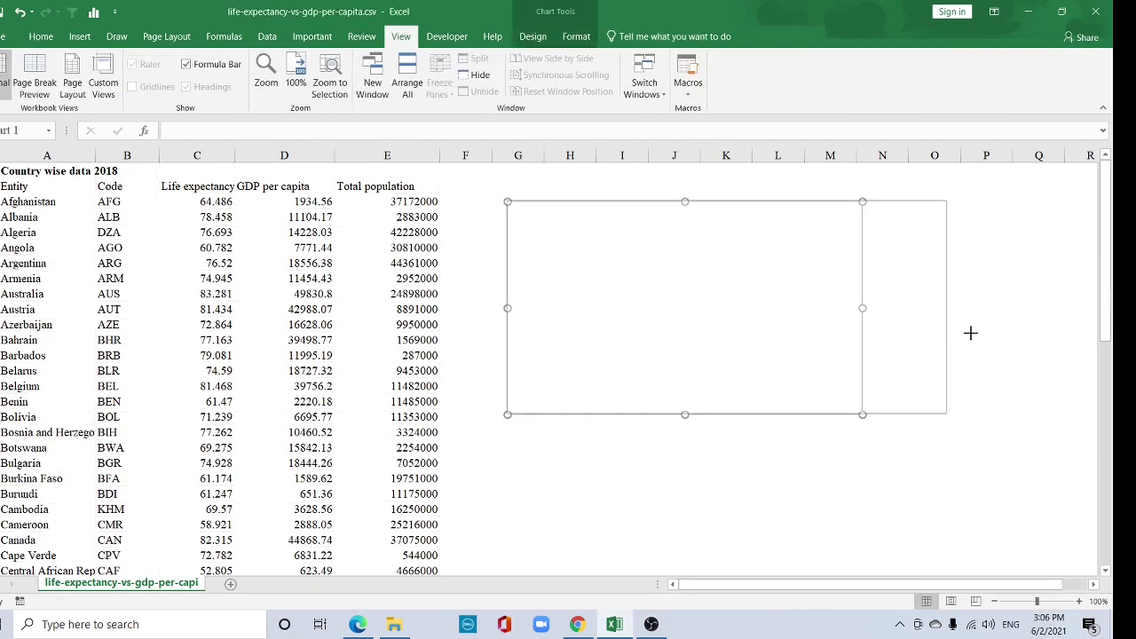
left_click_drag(751, 414, 750, 487)
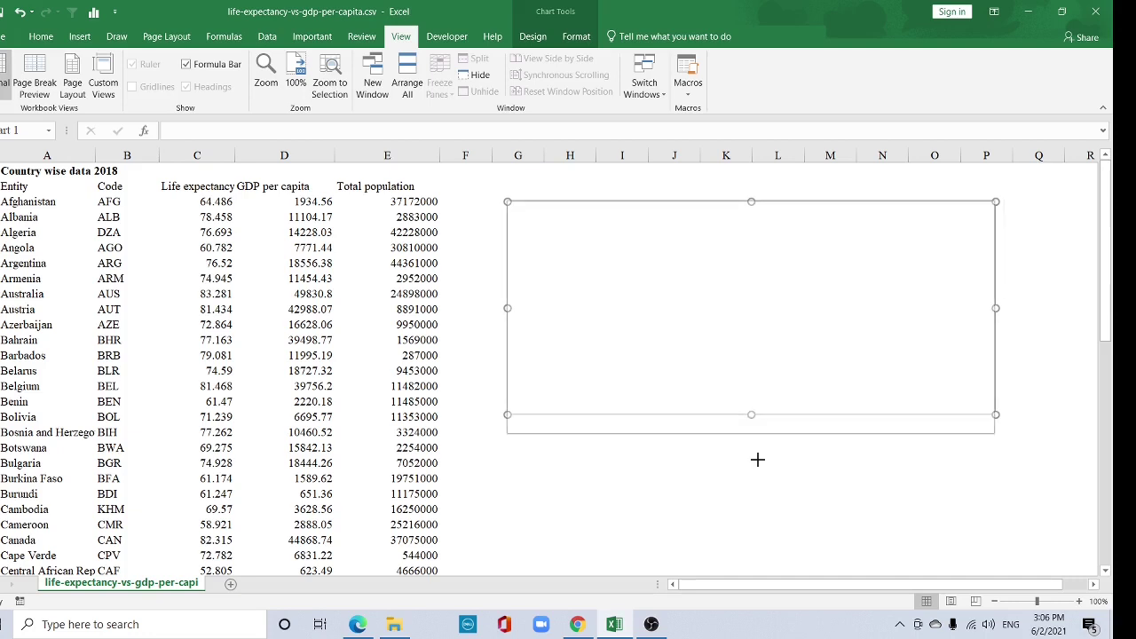
- Add a new chart data series named 'Bubble chart' through Select Data
right_click(728, 303)
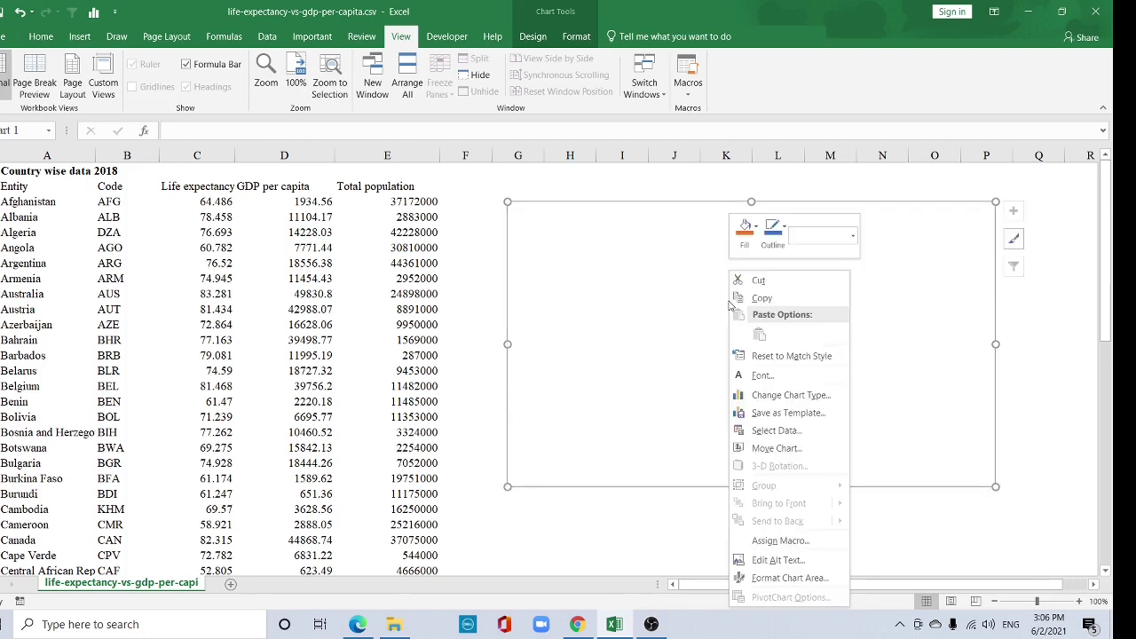
left_click(796, 434)
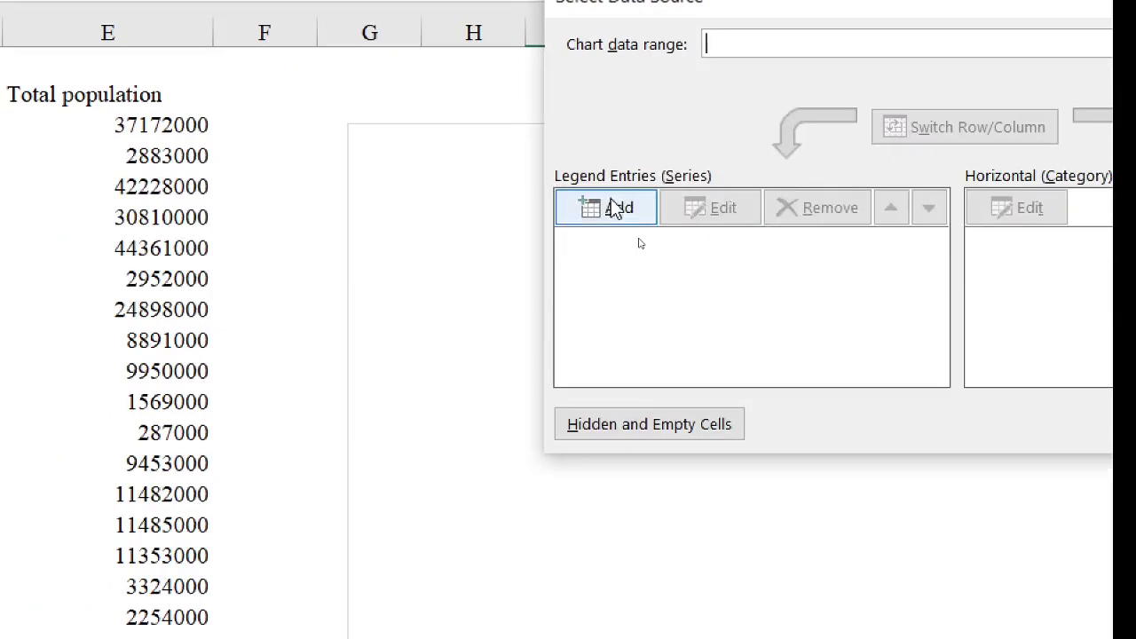
left_click(638, 243)
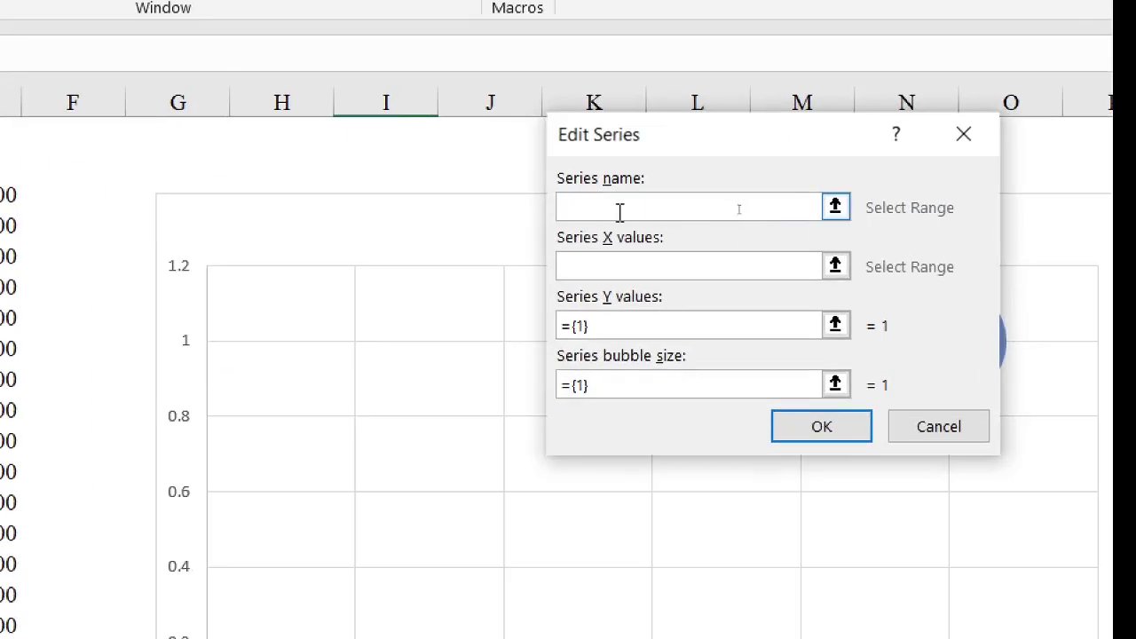
type("Bu")
type("bble c")
type("hart")
left_click(608, 266)
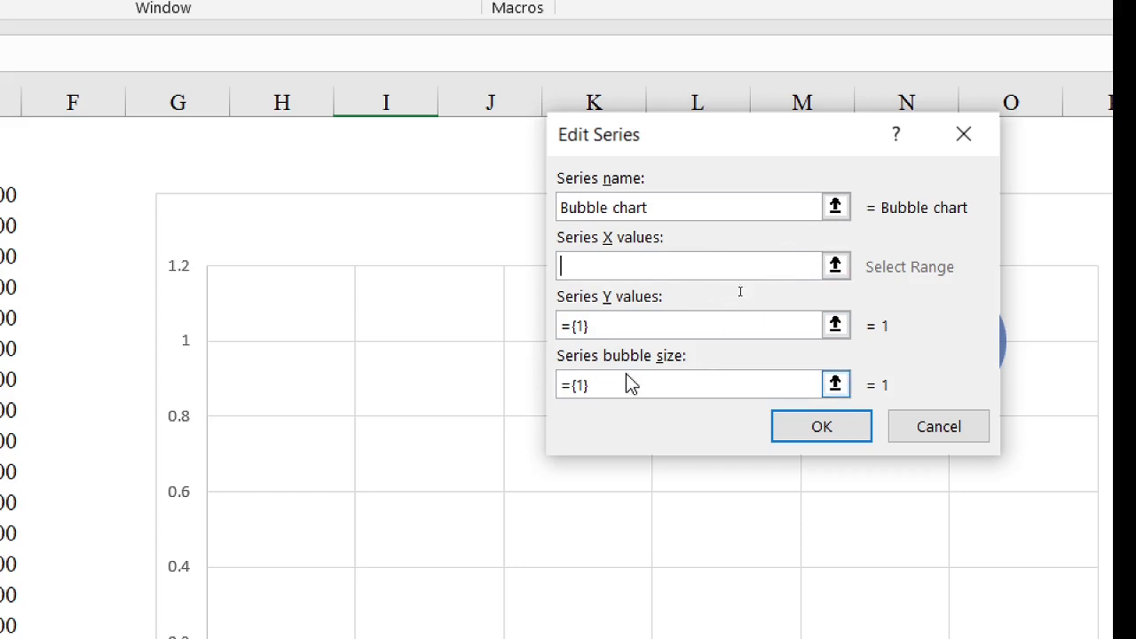
- Set the series X values to GDP D3:D31 and Y values to life expectancy C3:C31
left_click(835, 266)
left_click(305, 185)
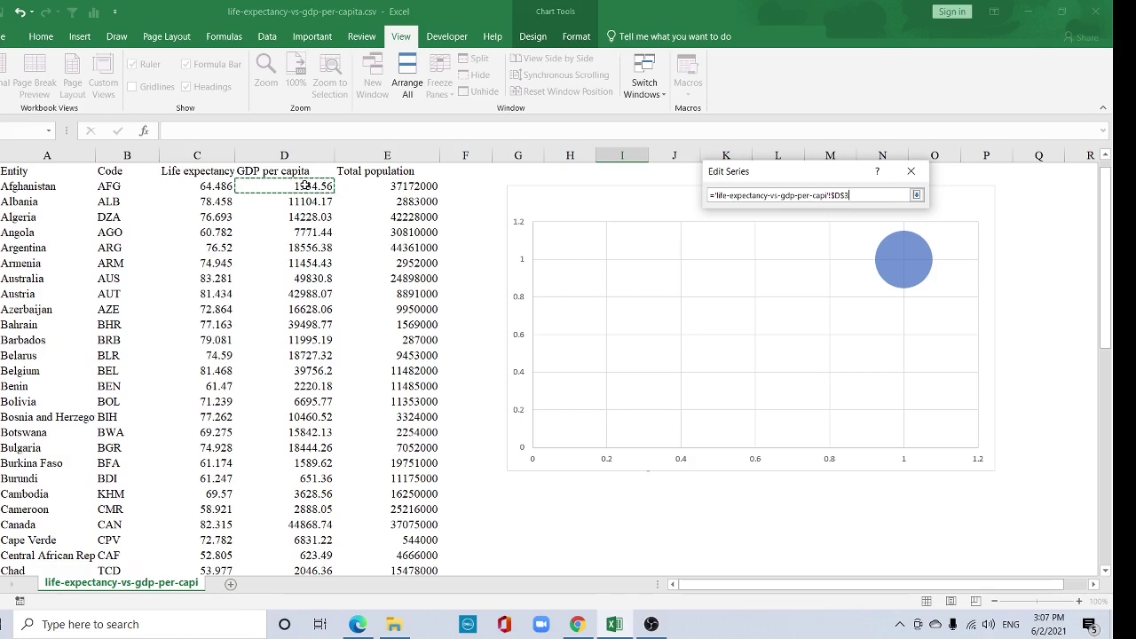
key("shift+Page_Down")
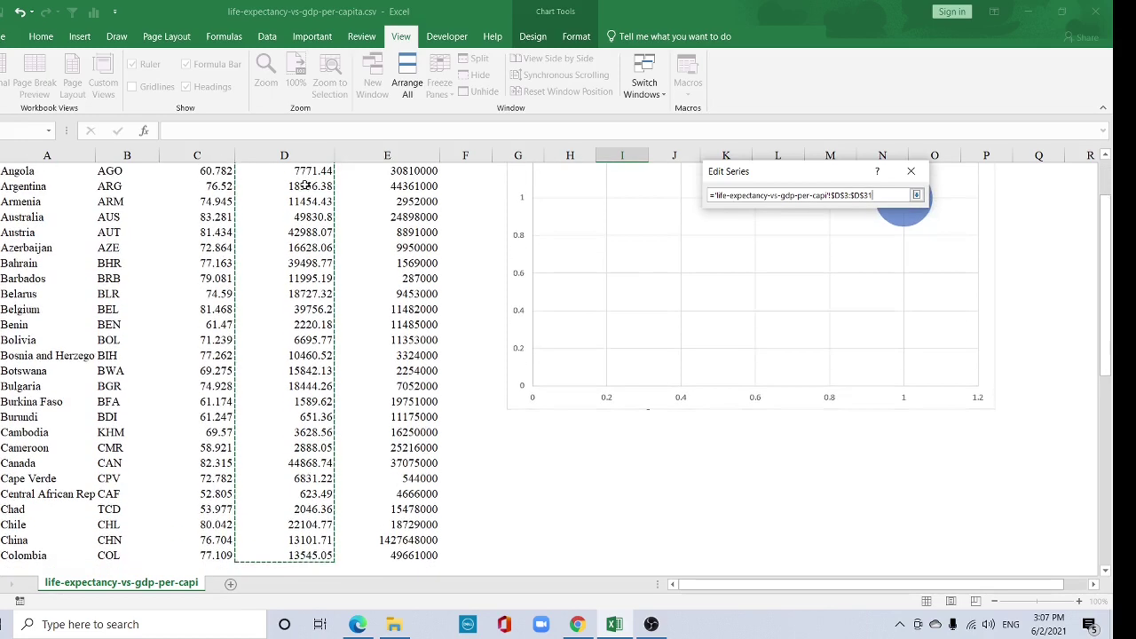
left_click(916, 195)
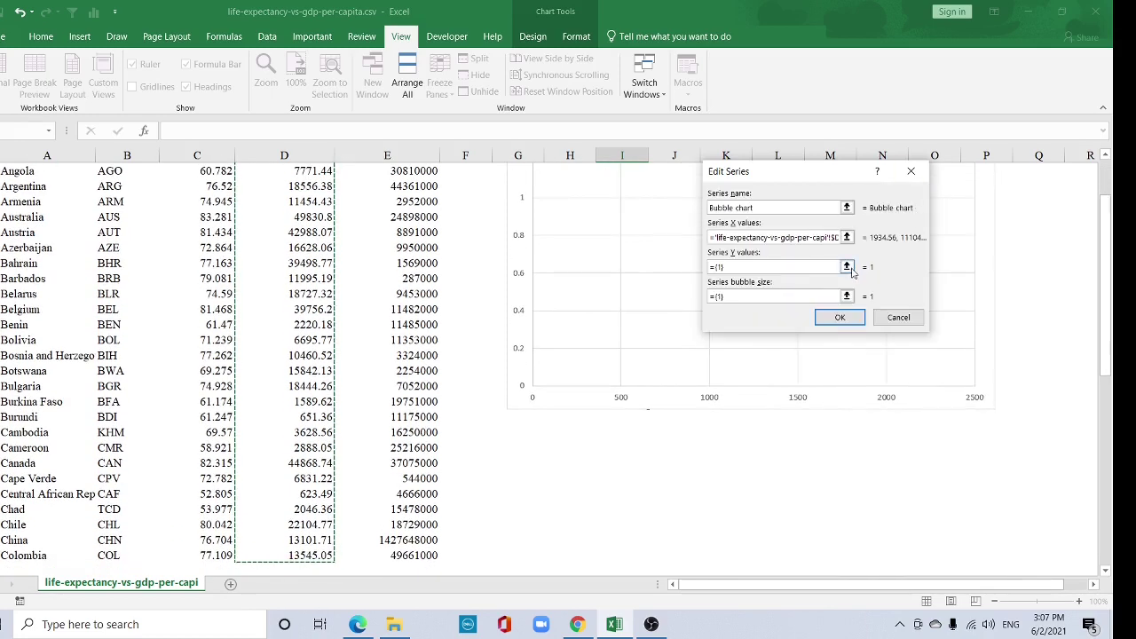
left_click(846, 267)
scroll(329, 249, "up", 2)
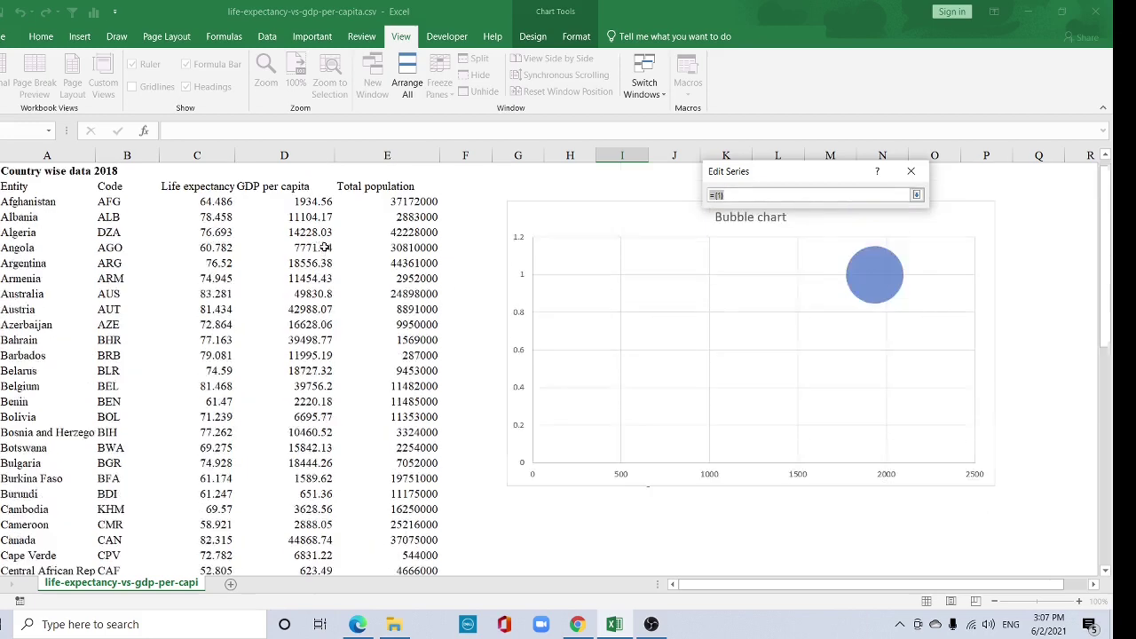
left_click(207, 205)
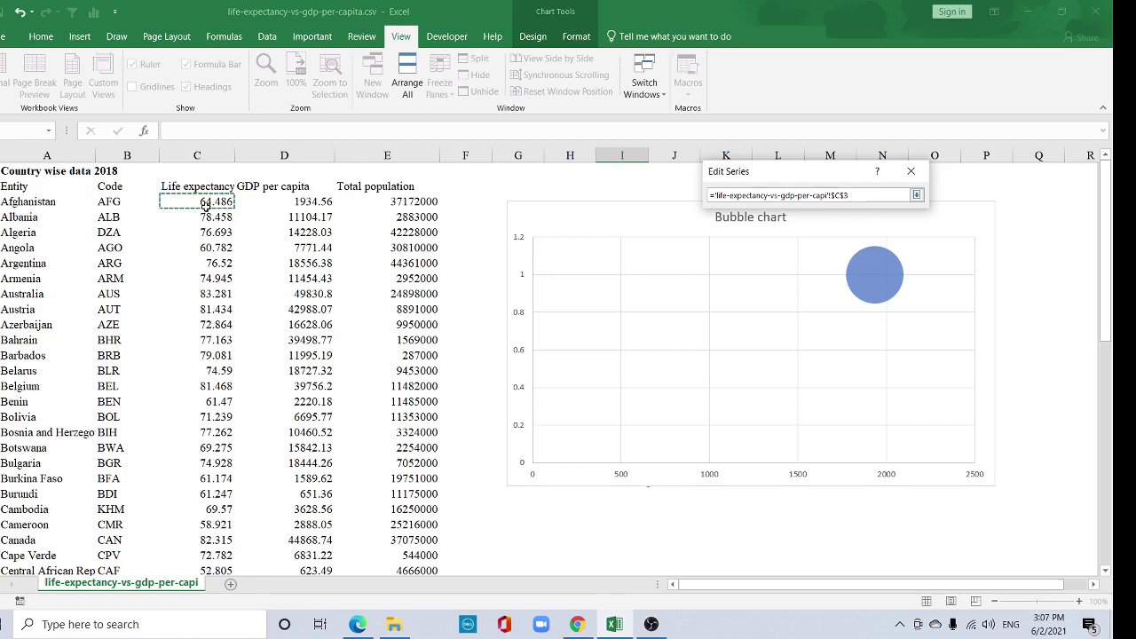
left_click_drag(207, 205, 197, 555)
left_click(916, 198)
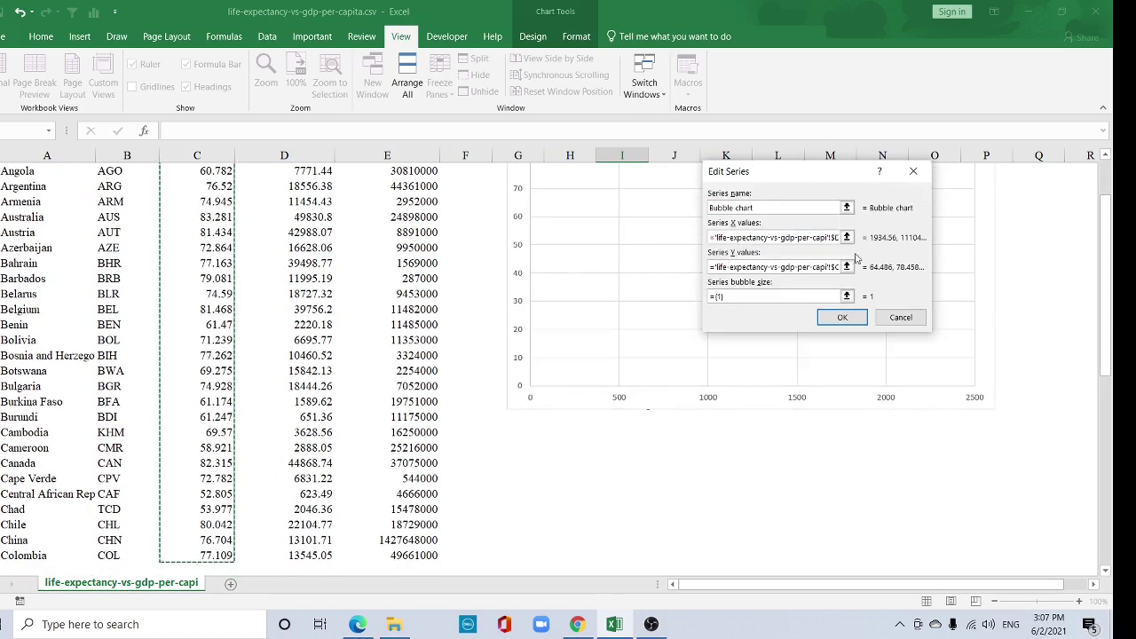
- Set bubble sizes to population $E$3:$E$31 and apply the new data source
left_click(844, 300)
scroll(452, 214, "up", 2)
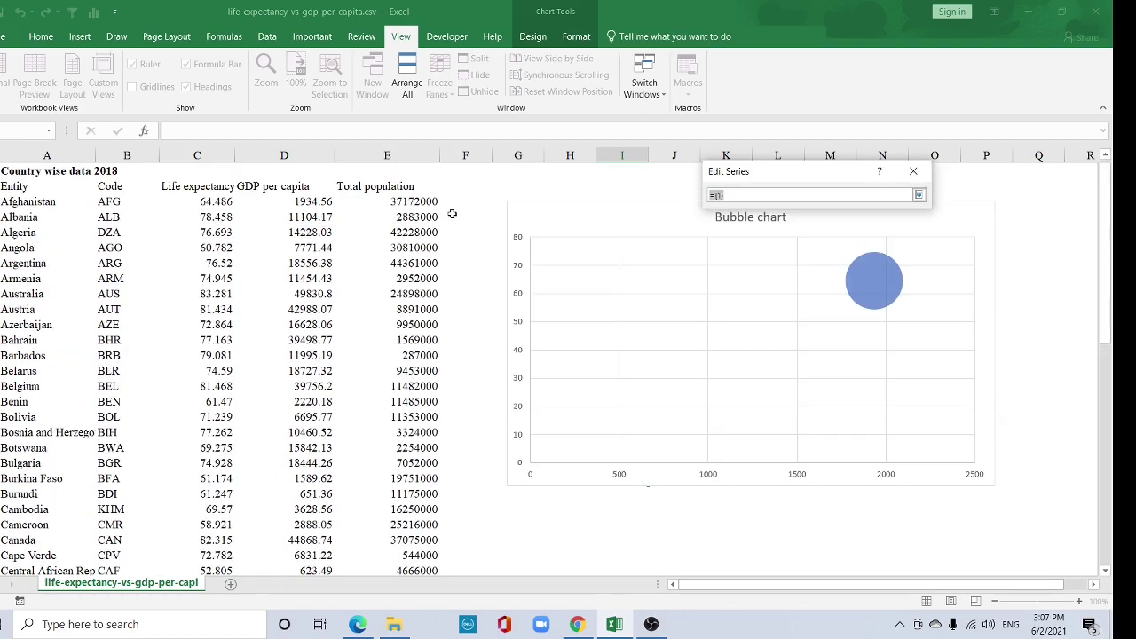
left_click(411, 203)
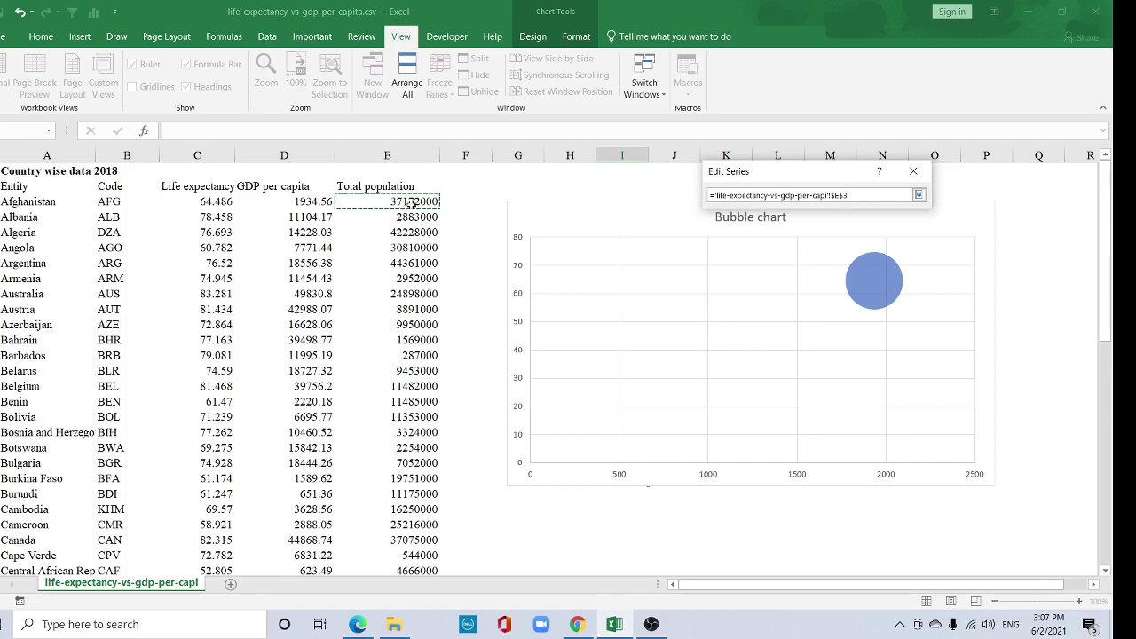
left_click_drag(410, 203, 411, 556)
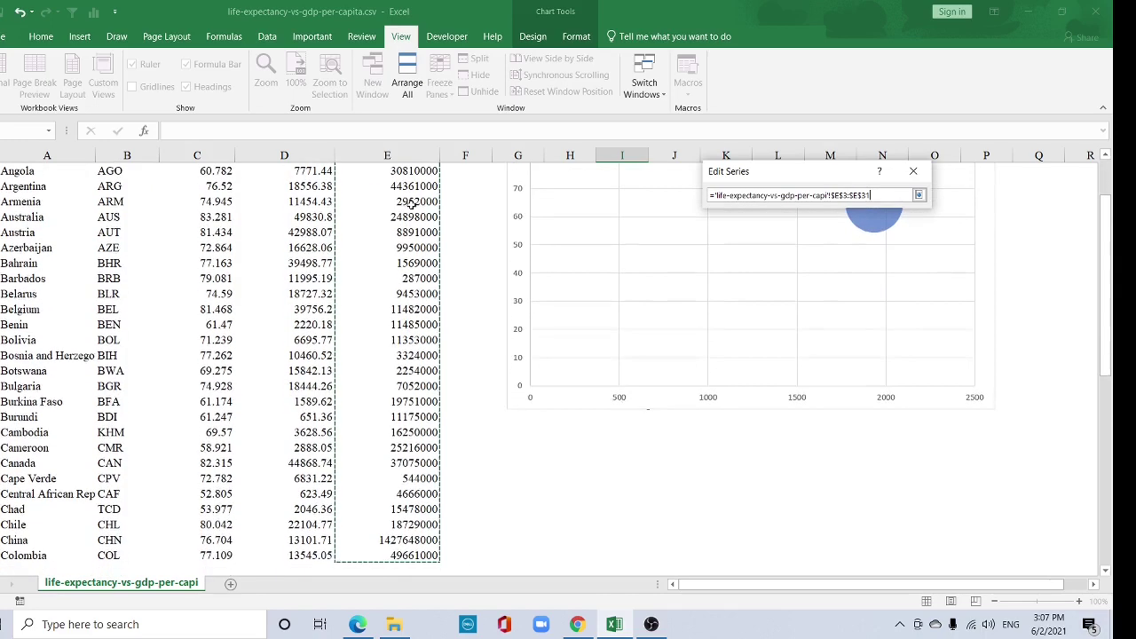
left_click(919, 194)
left_click(847, 317)
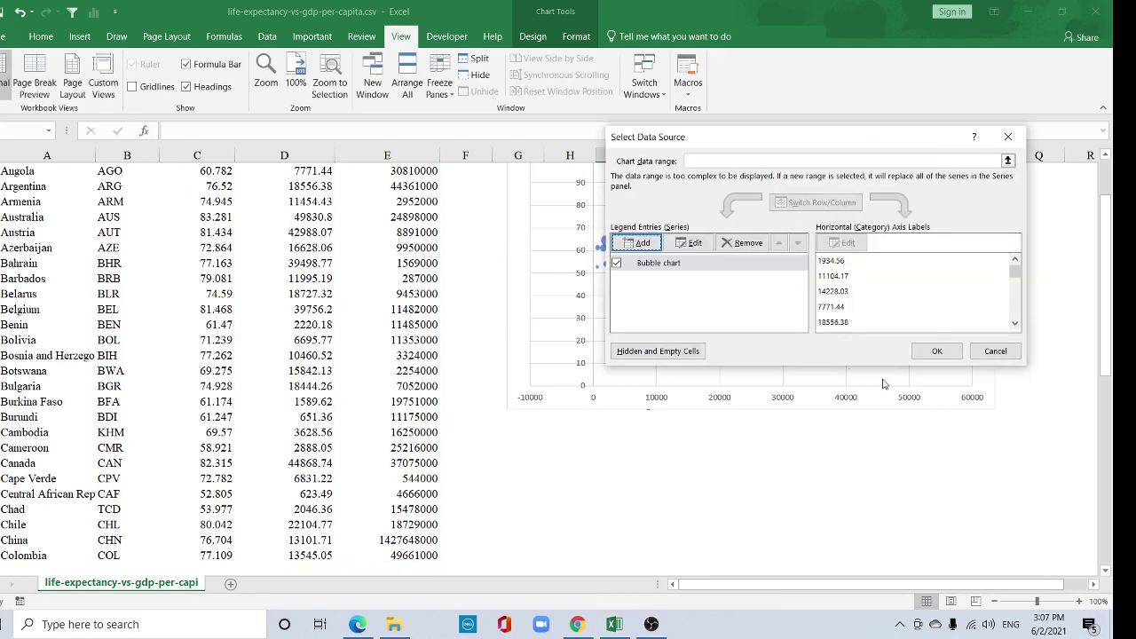
left_click(948, 347)
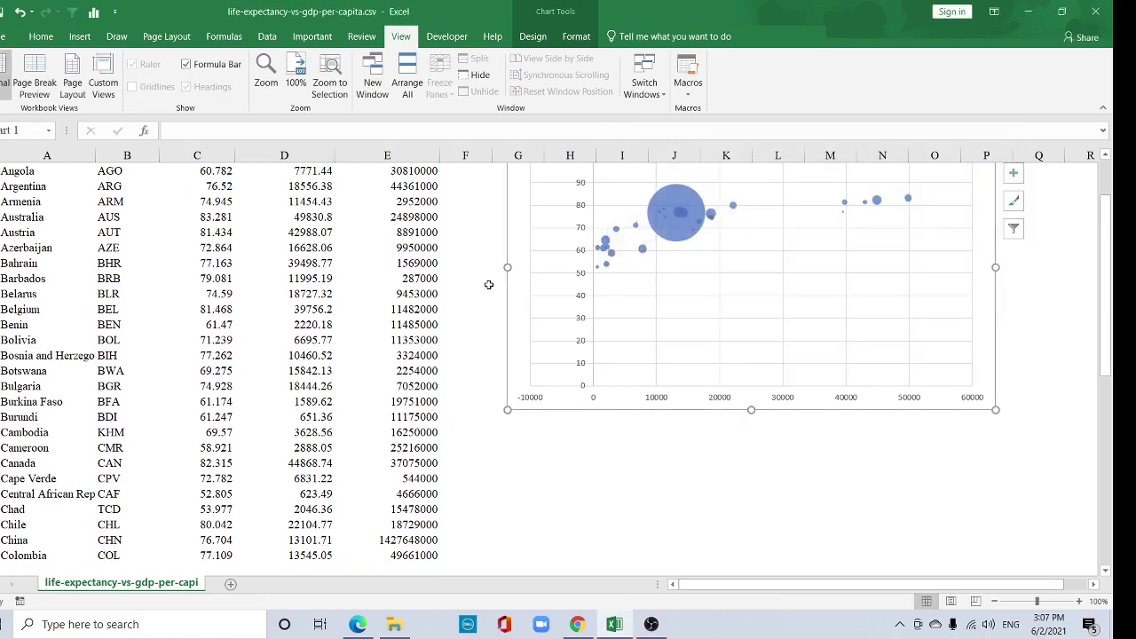
- Delete the default 'Bubble chart' title and reposition the chart beside the data
left_click_drag(538, 219, 397, 282)
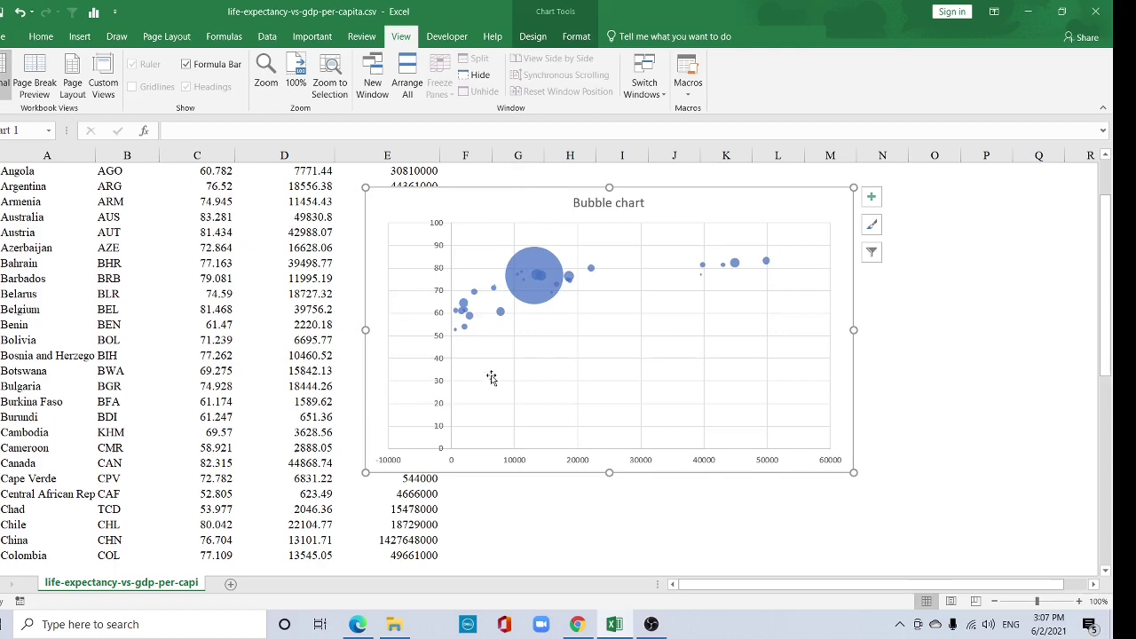
left_click_drag(626, 343, 547, 337)
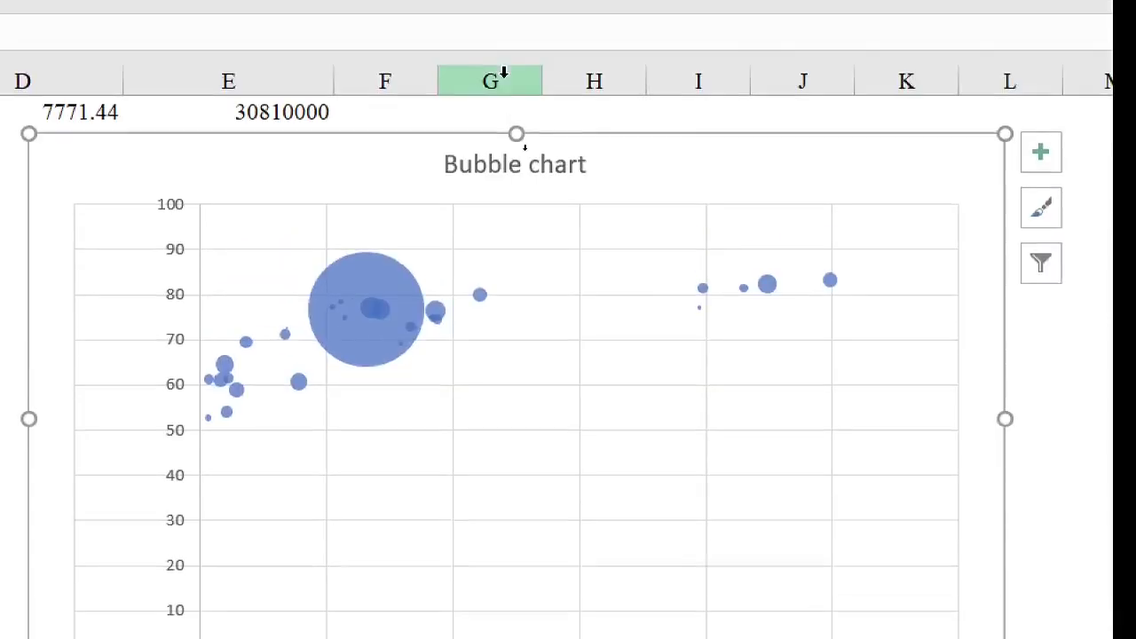
left_click(495, 195)
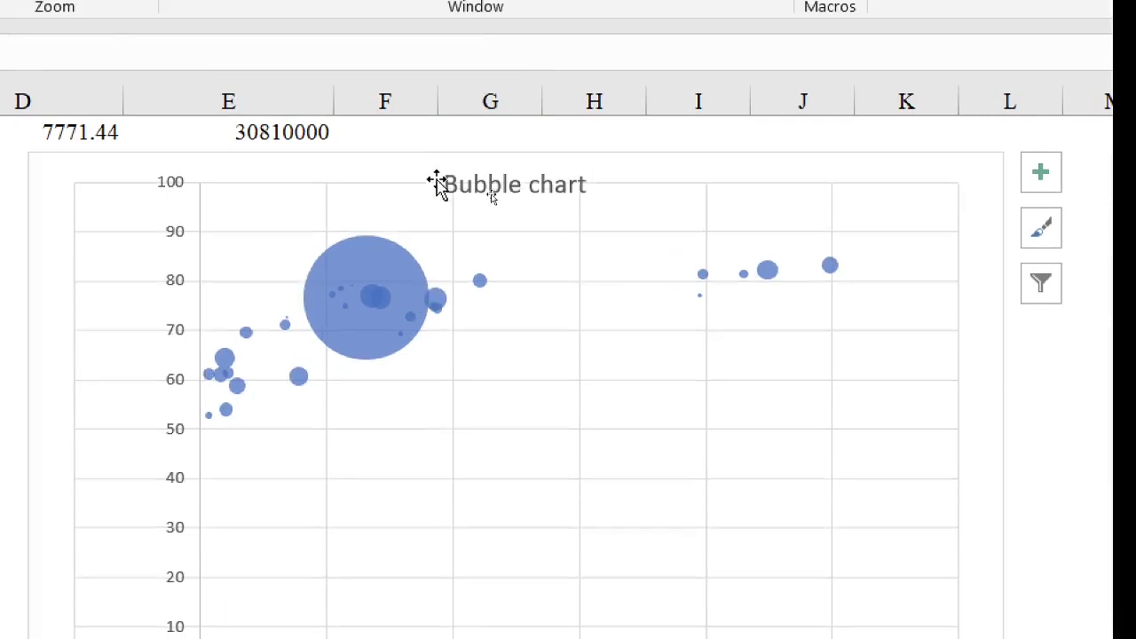
key("Delete")
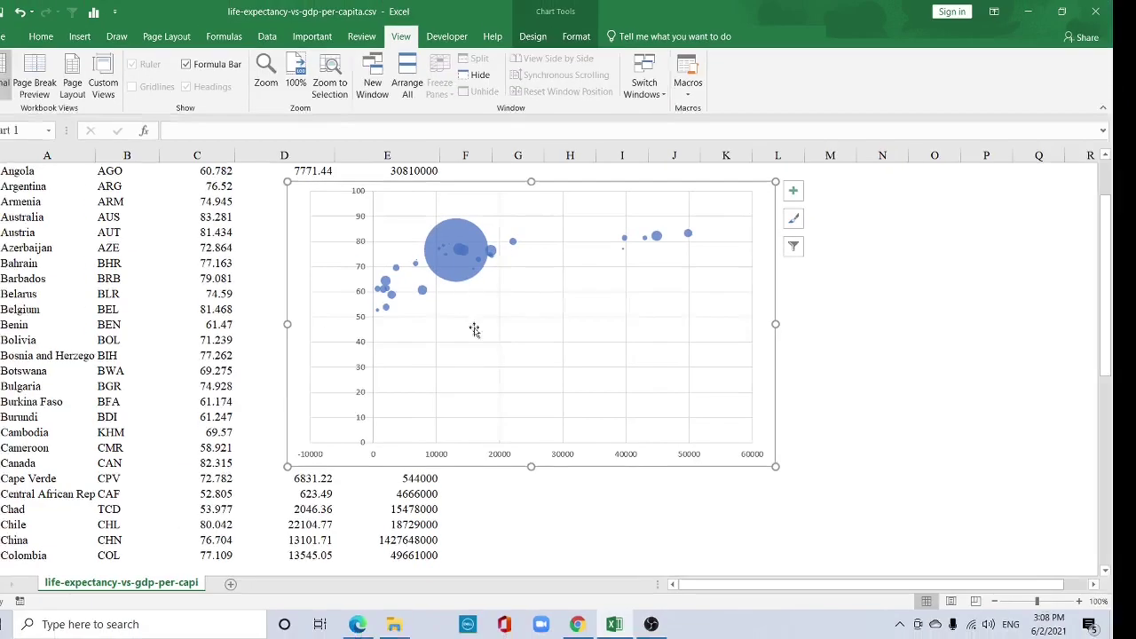
left_click_drag(468, 297, 663, 325)
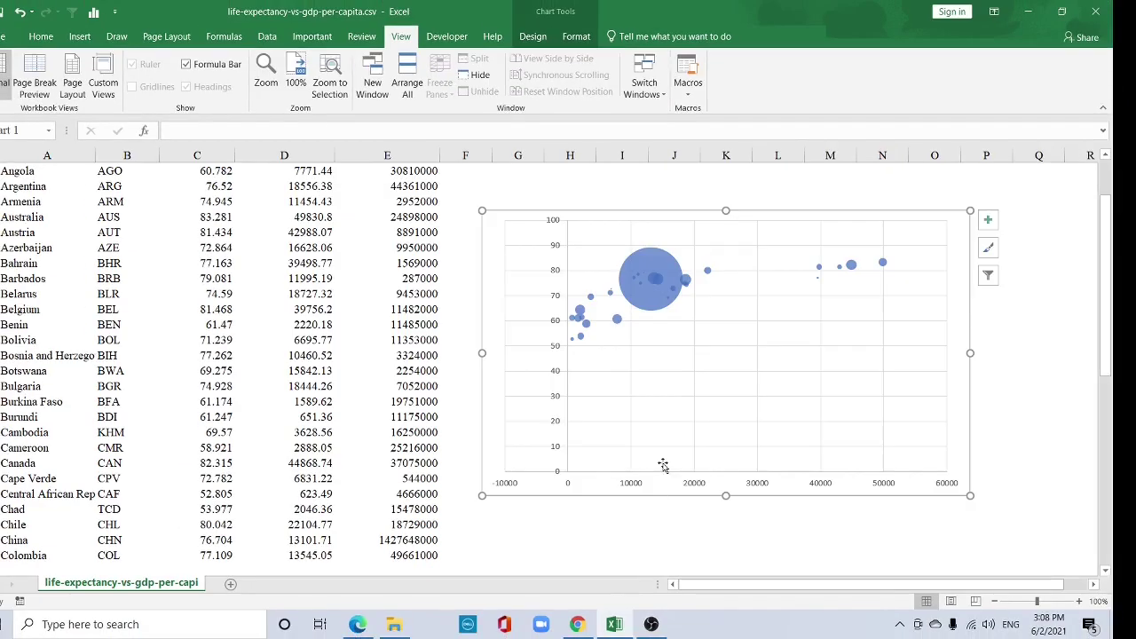
- Bring up Format Axis for the horizontal axis and shift the chart left
left_click(636, 485)
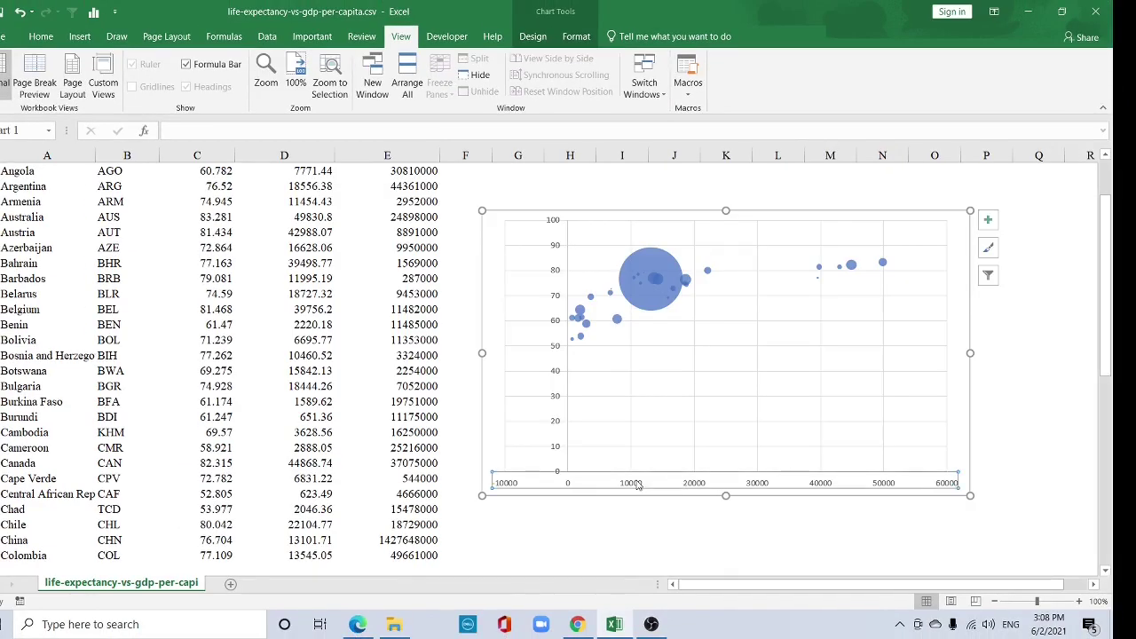
right_click(636, 484)
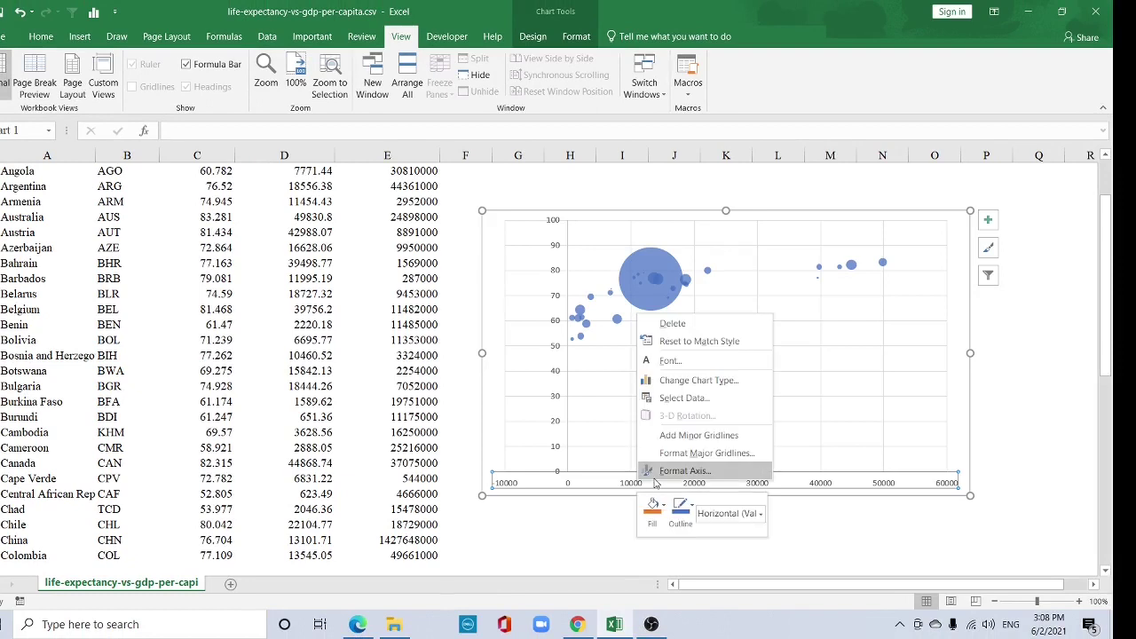
left_click(683, 470)
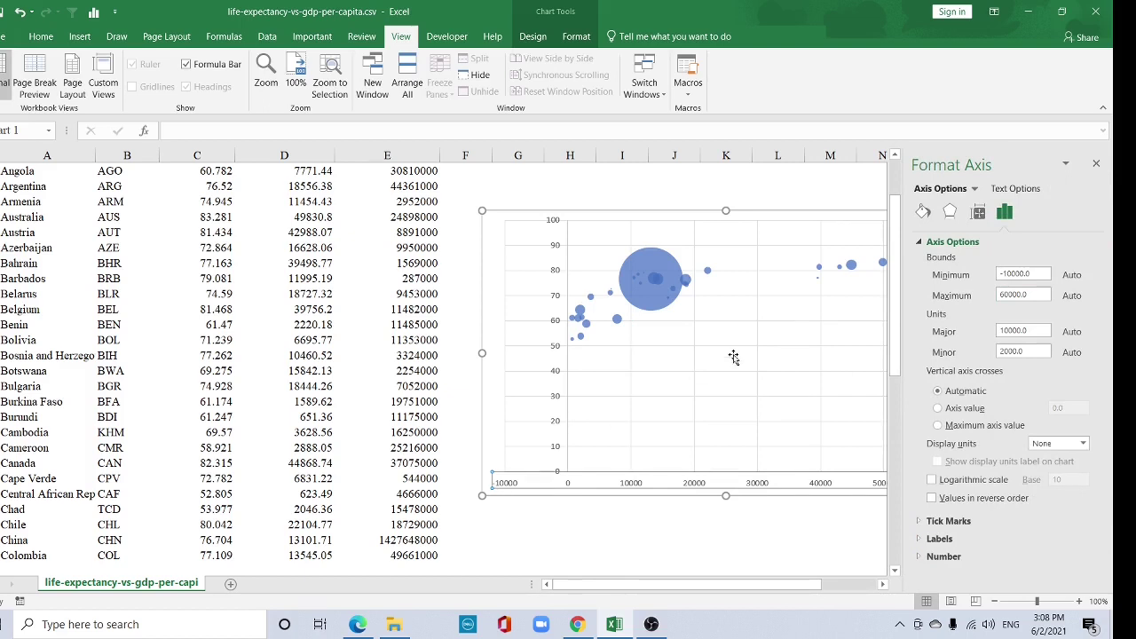
left_click_drag(672, 385, 534, 379)
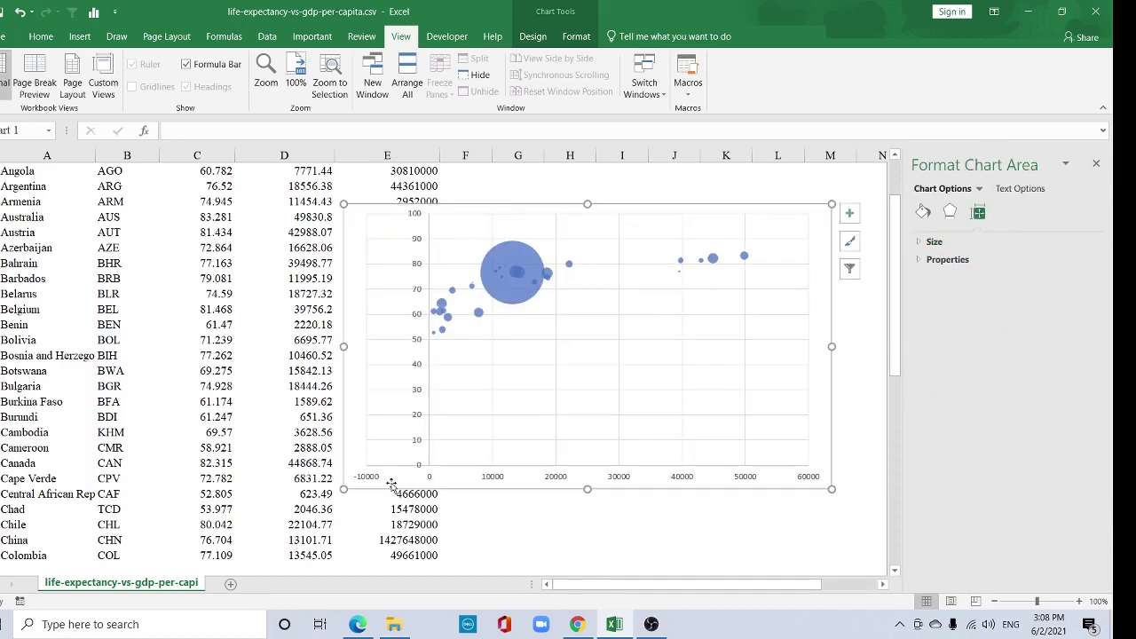
- Set horizontal axis minimum -1000, maximum 55000 and major unit 8000
left_click(1064, 240)
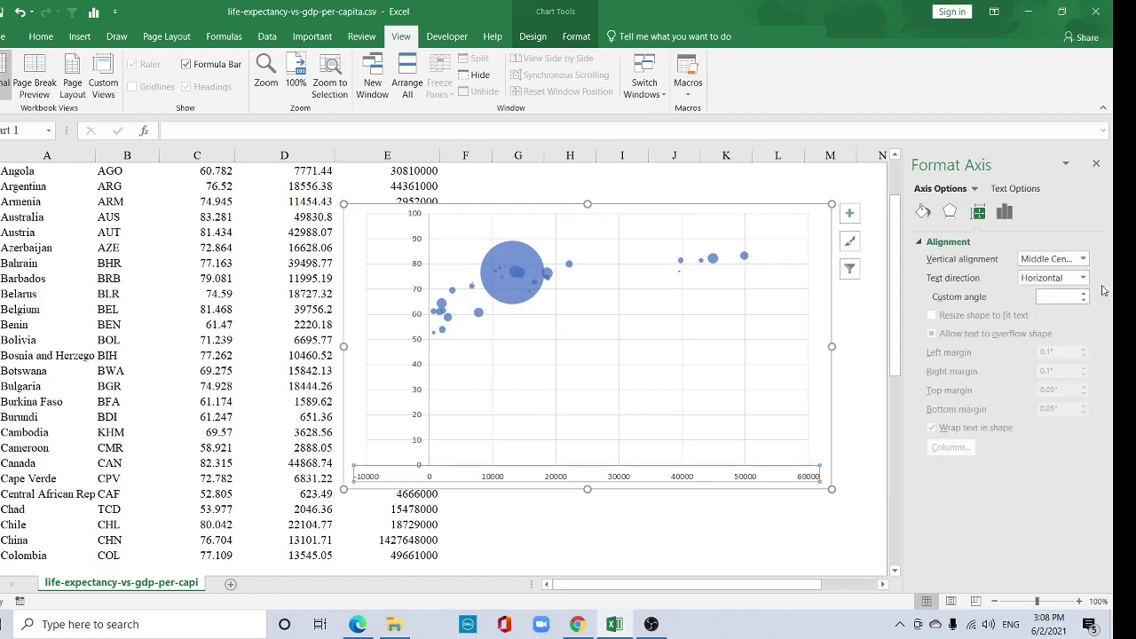
left_click(1005, 215)
left_click(955, 241)
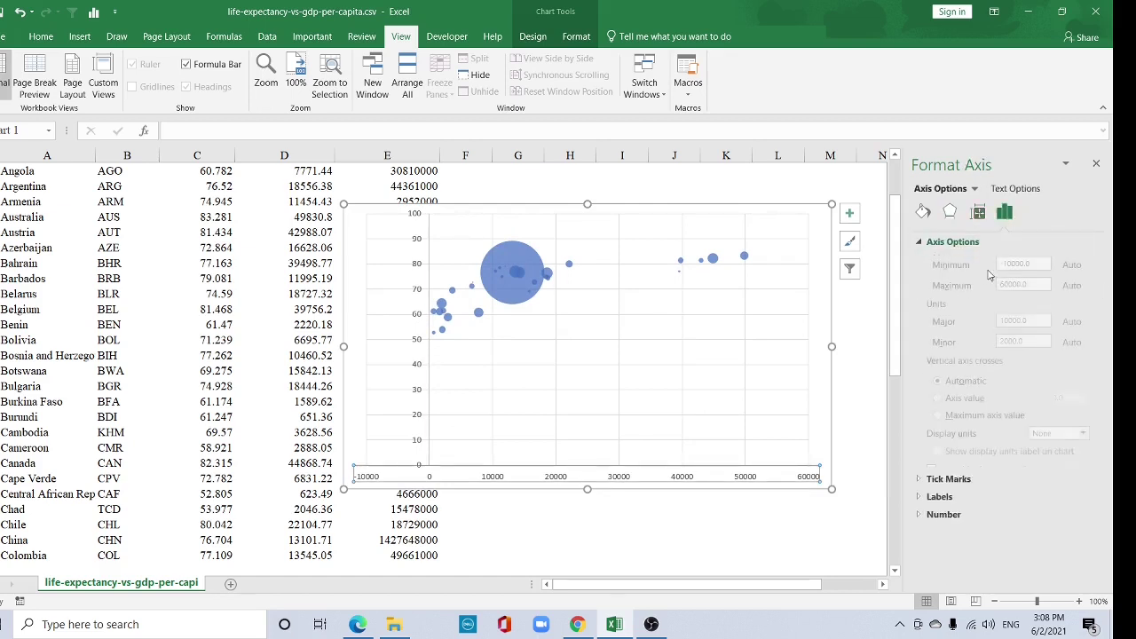
left_click_drag(1033, 273, 986, 278)
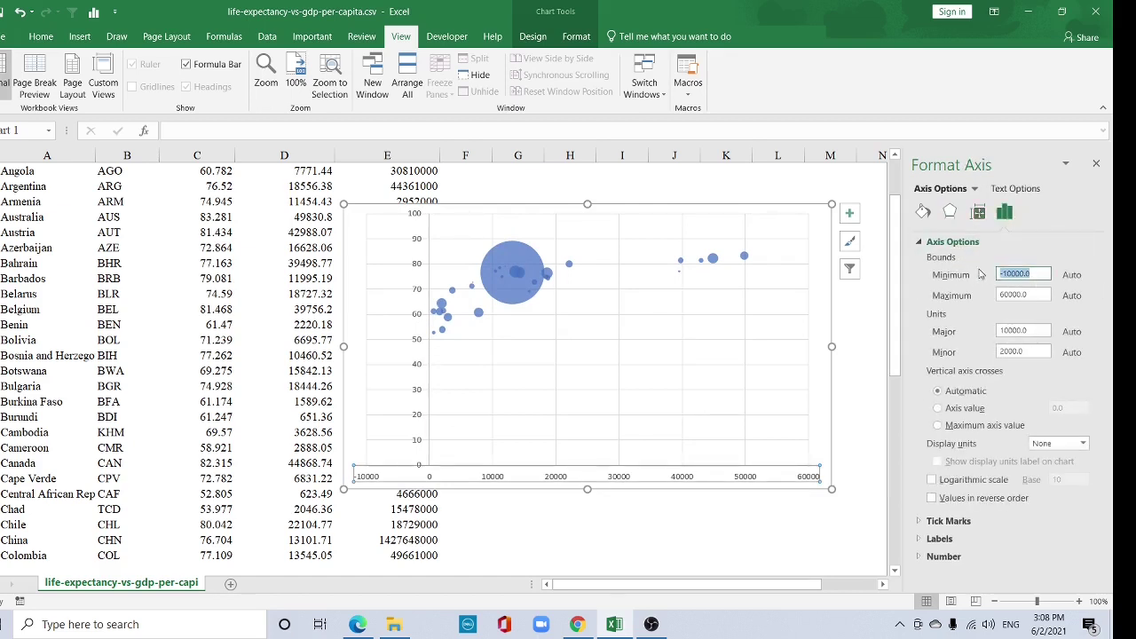
type("-100")
key("Tab")
type("55")
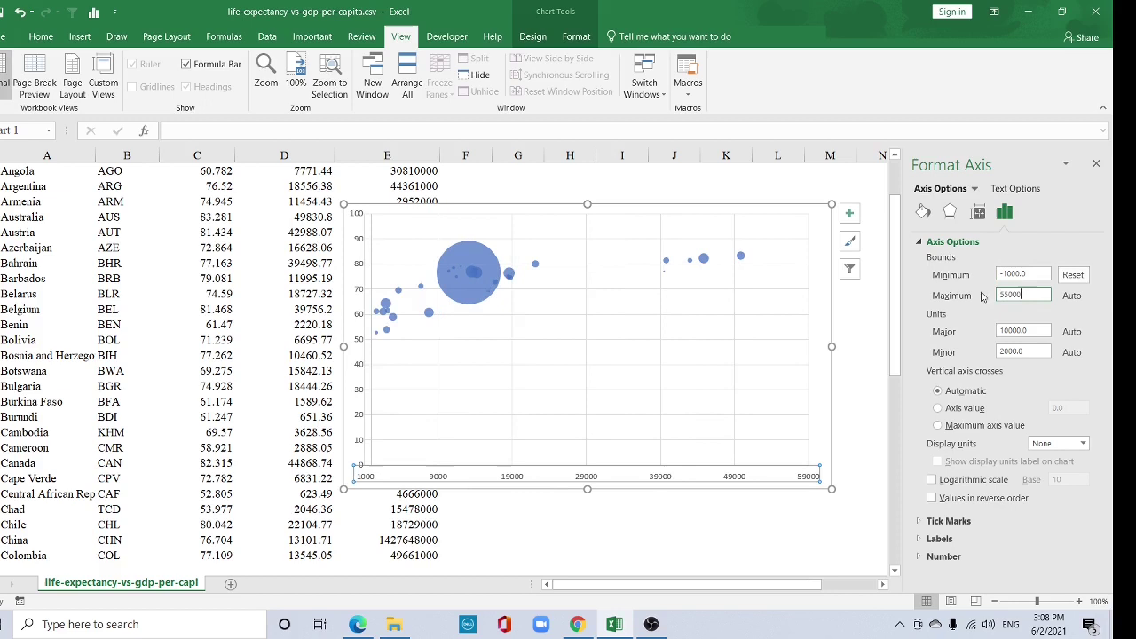
left_click(1020, 331)
double_click(1020, 331)
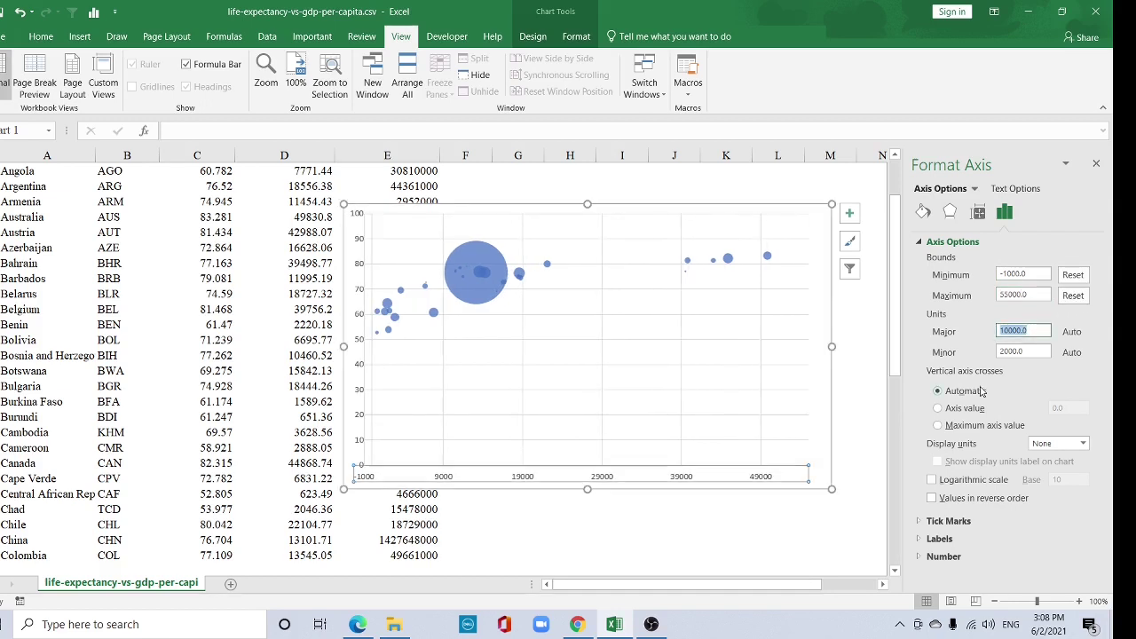
type("8000")
key("Tab")
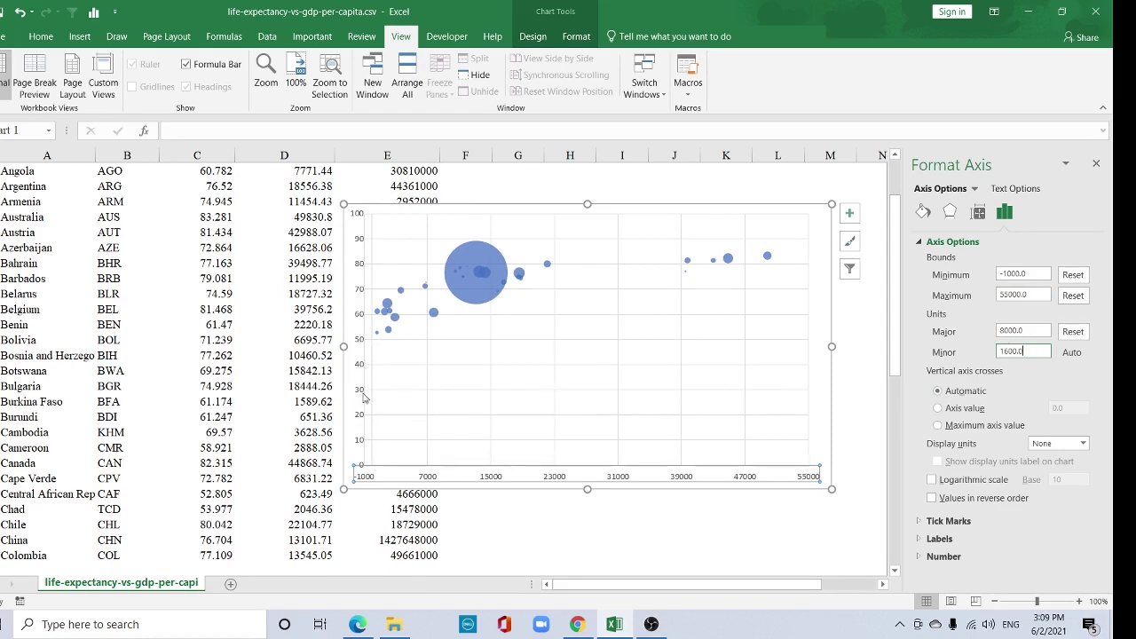
left_click(361, 398)
- Set the vertical axis minimum to 50 with the horizontal axis crossing at 50
left_click(1016, 274)
type("50")
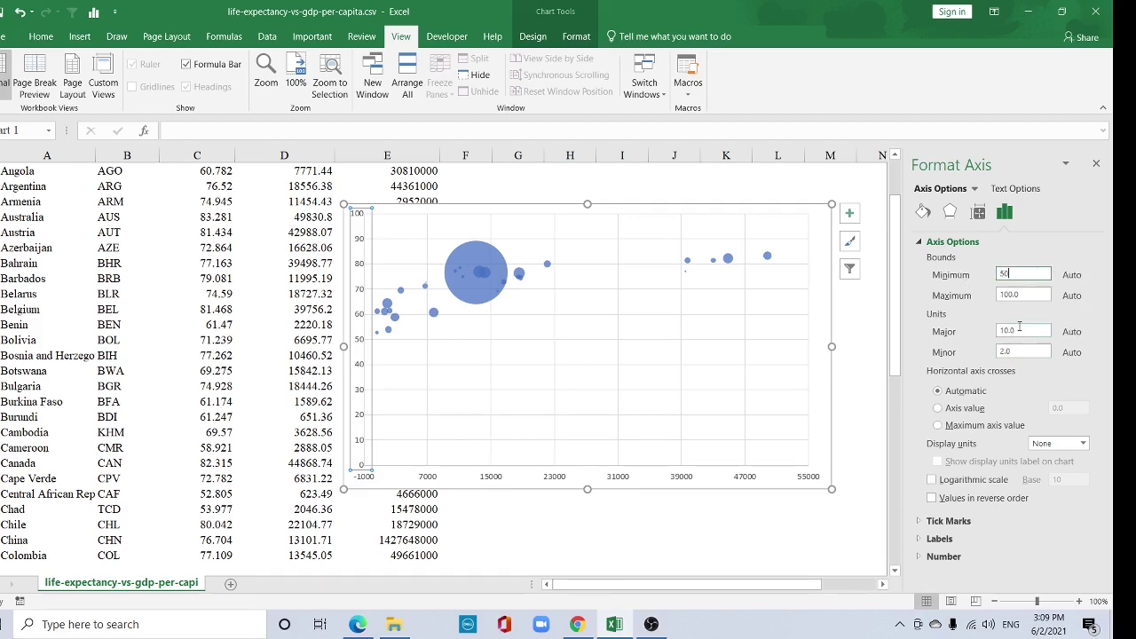
key("Return")
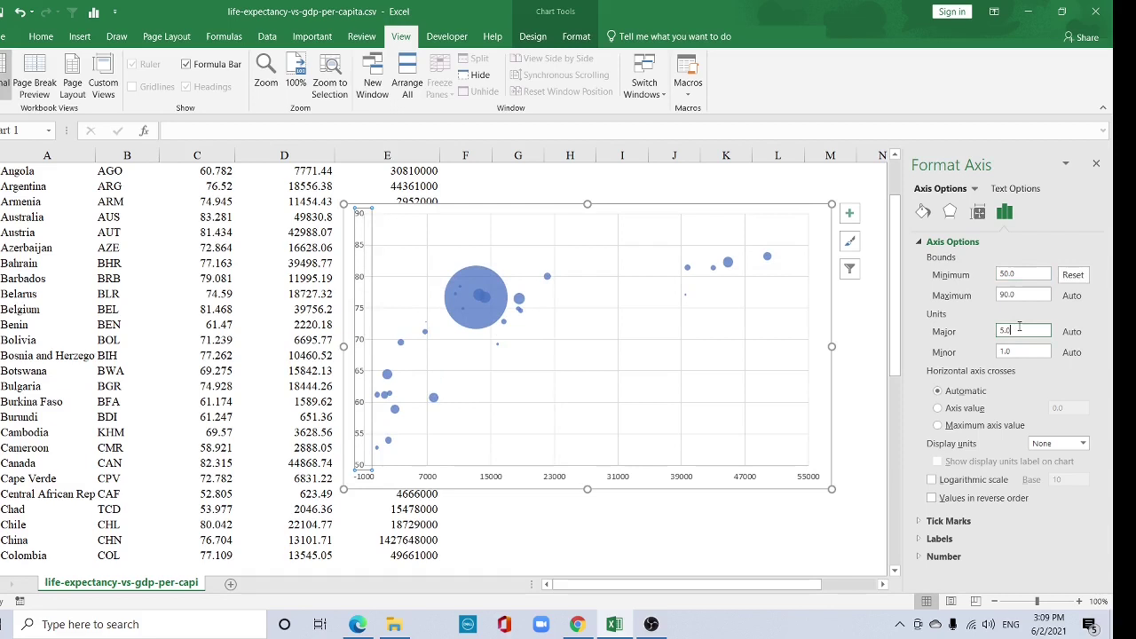
left_click(575, 376)
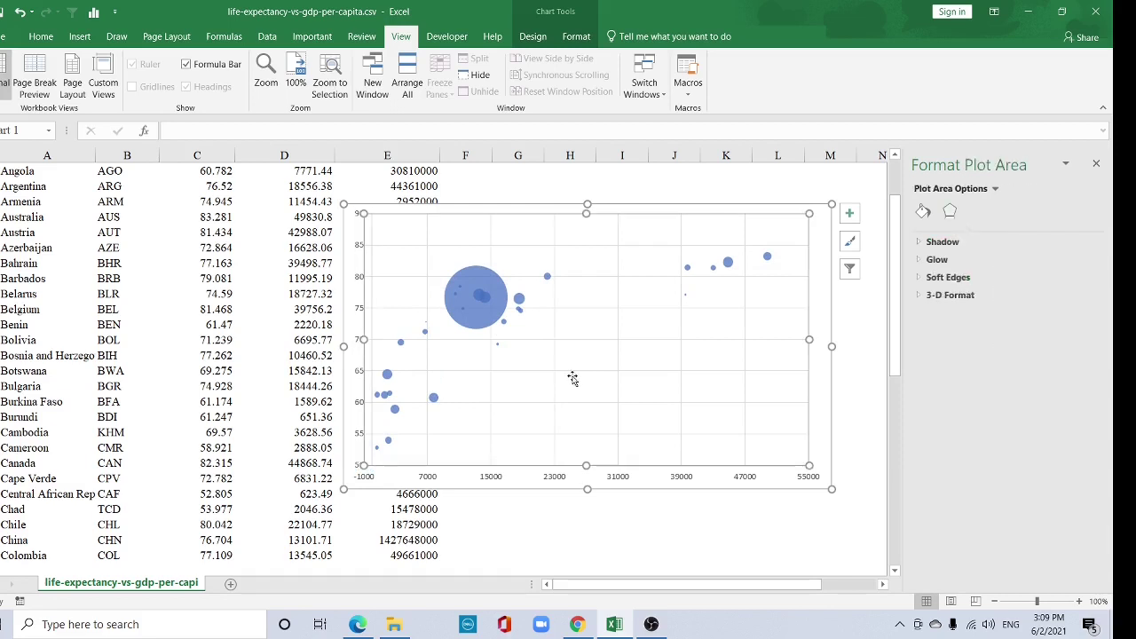
left_click(372, 392)
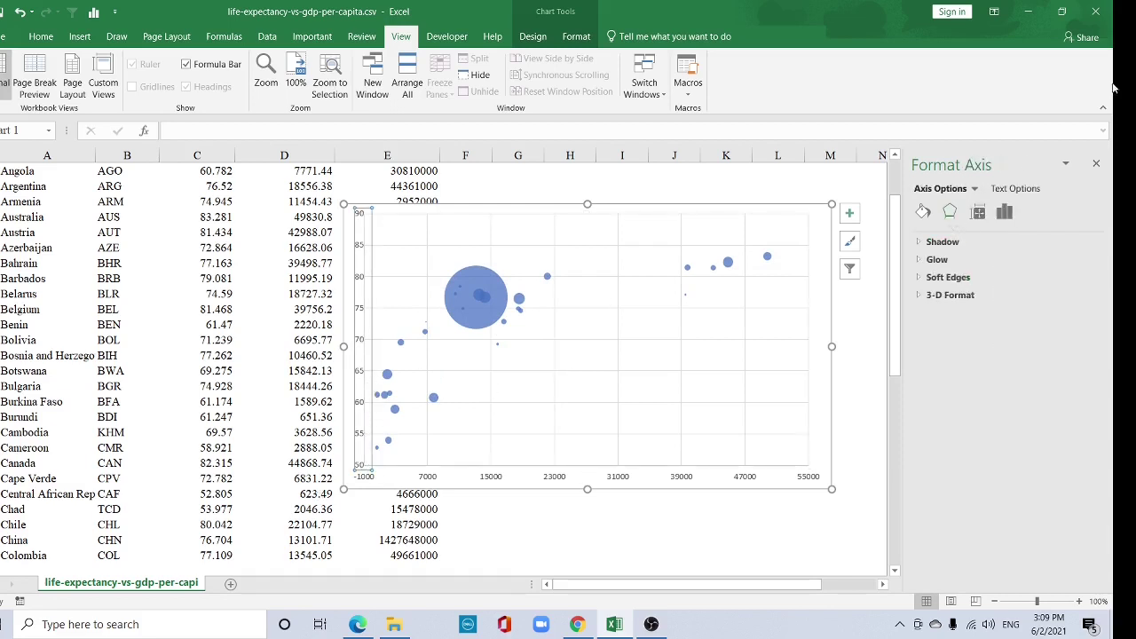
left_click(1004, 212)
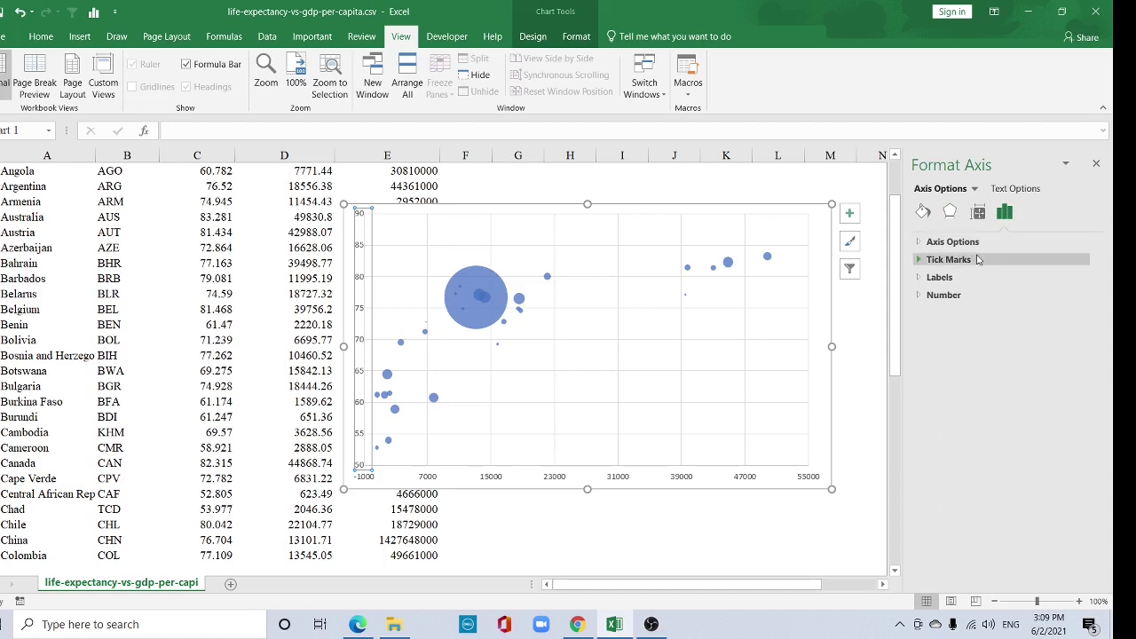
left_click(952, 242)
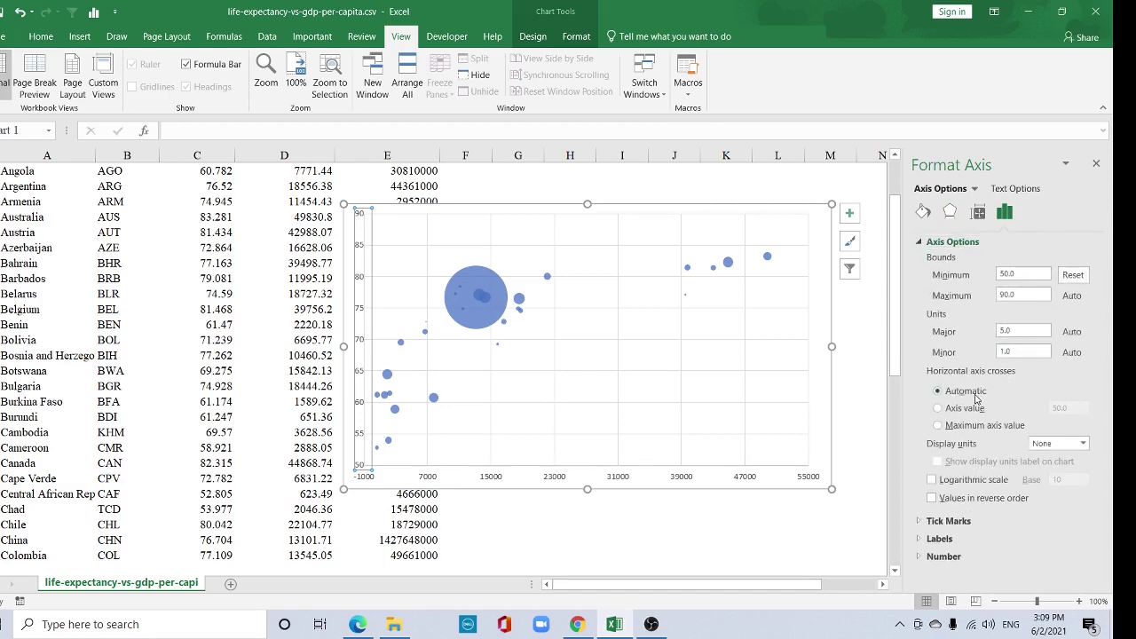
left_click(938, 409)
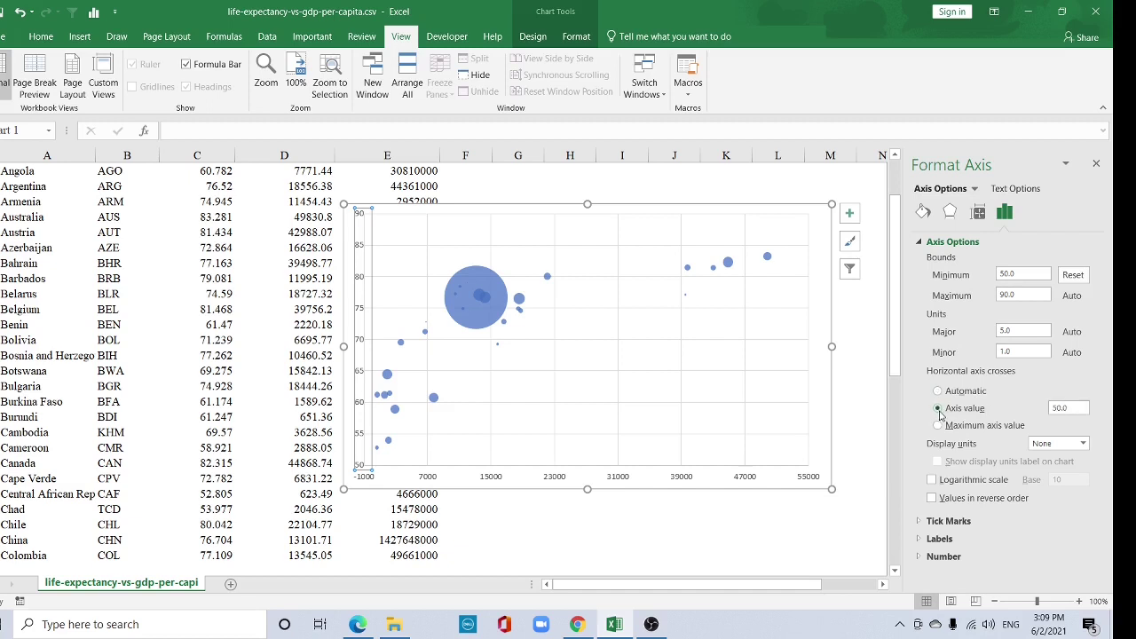
- Make the vertical axis cross the horizontal axis at value -1000
left_click(561, 480)
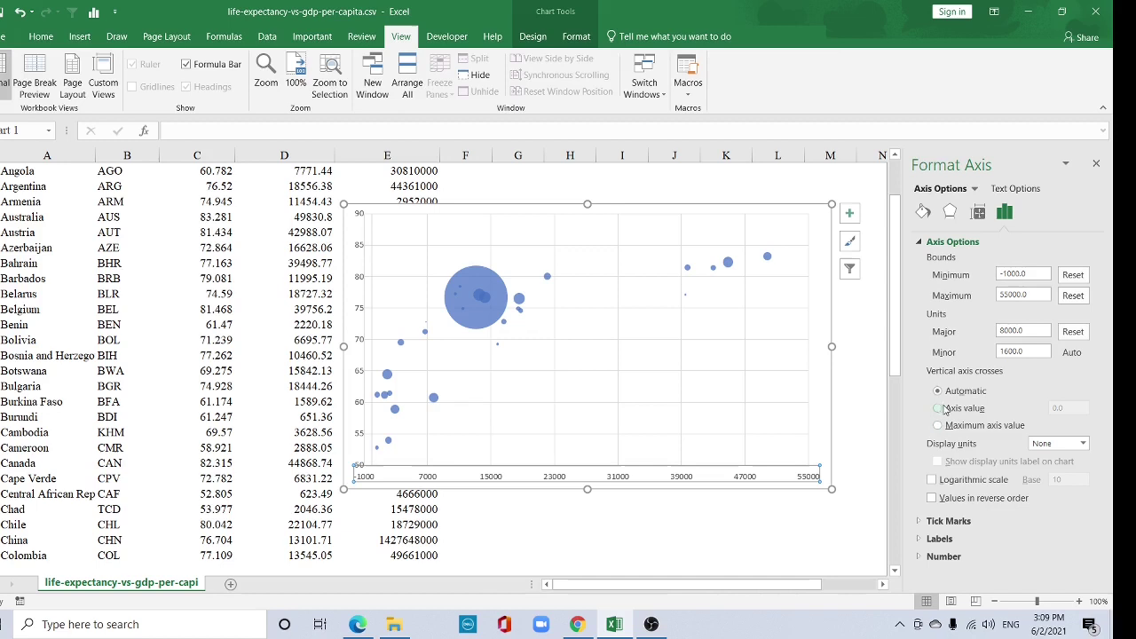
left_click(940, 410)
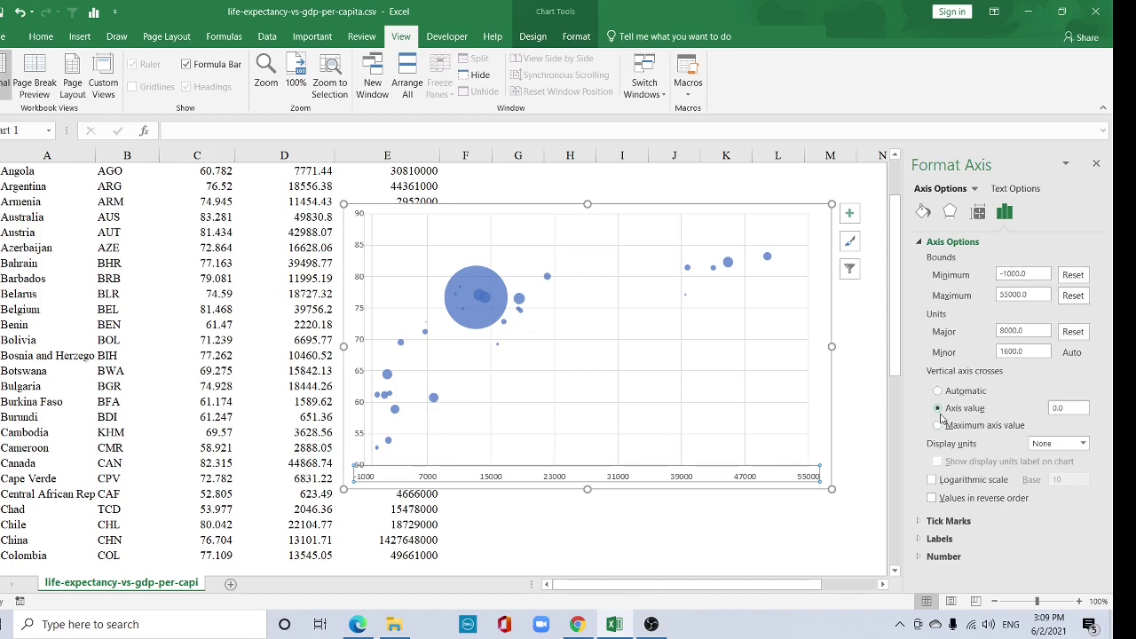
left_click(1069, 410)
type("-1000")
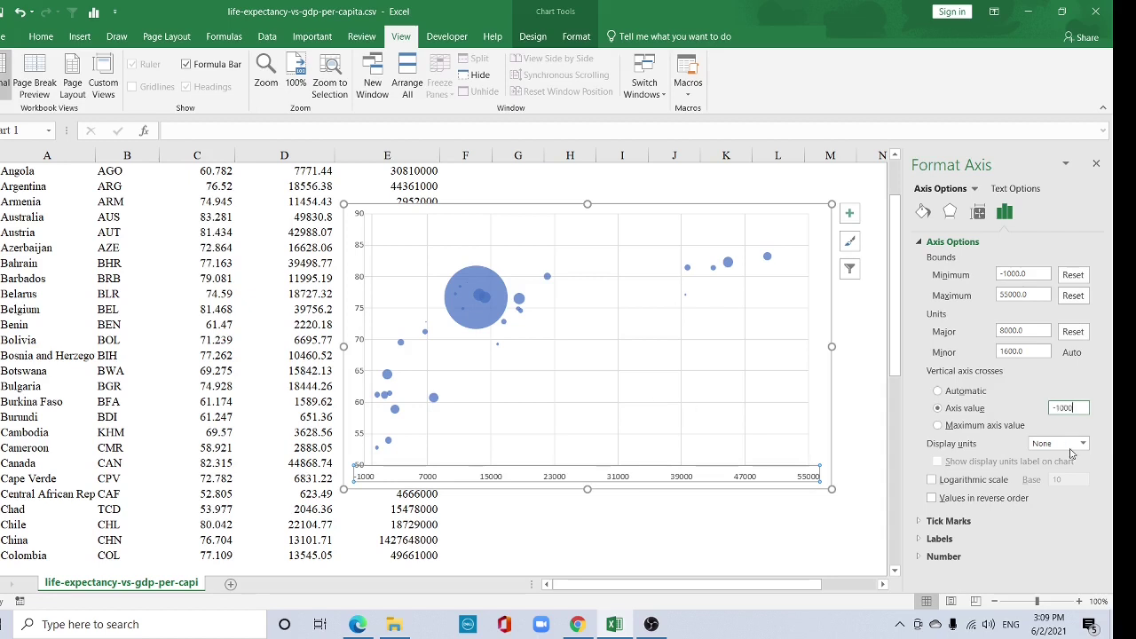
key("Return")
- Size the bubbles by width with a bubble scale of 20
left_click(573, 523)
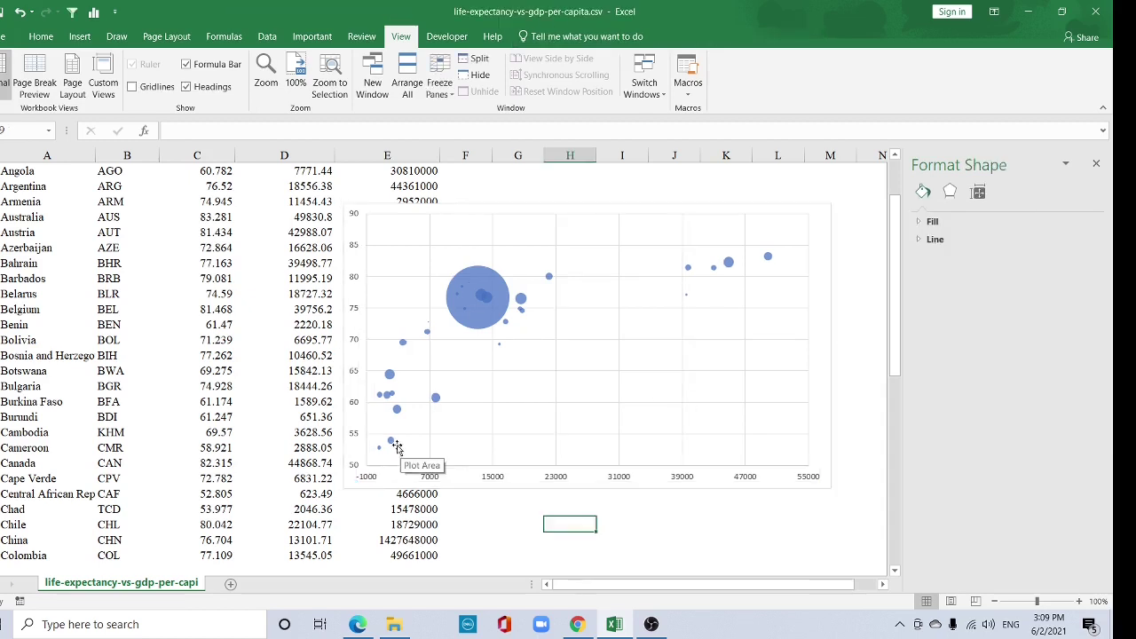
left_click(471, 293)
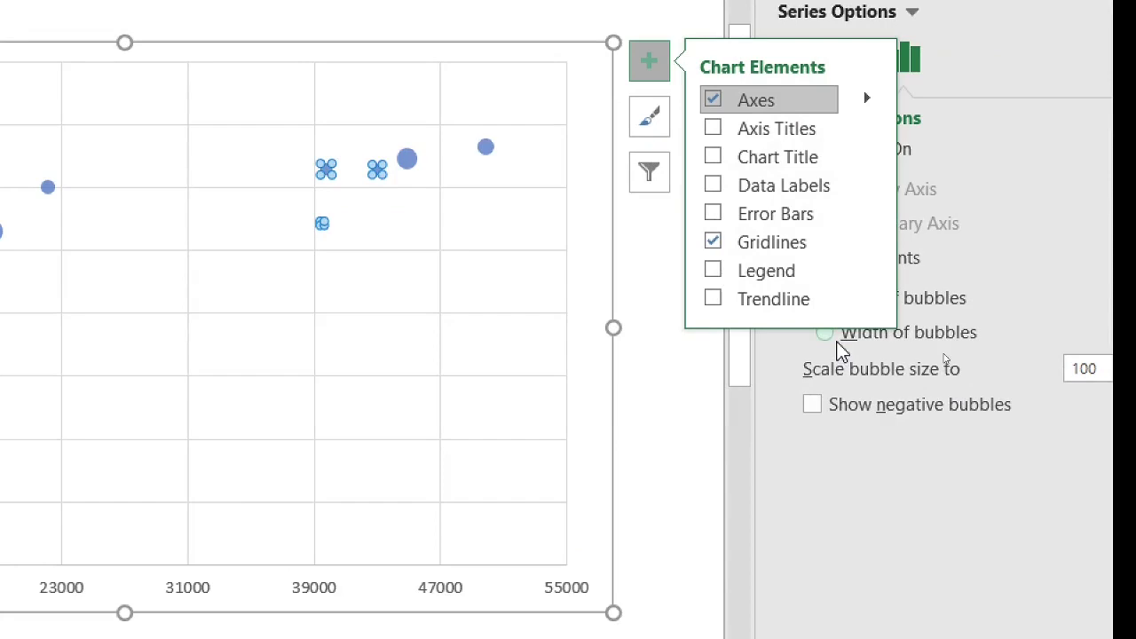
left_click(838, 342)
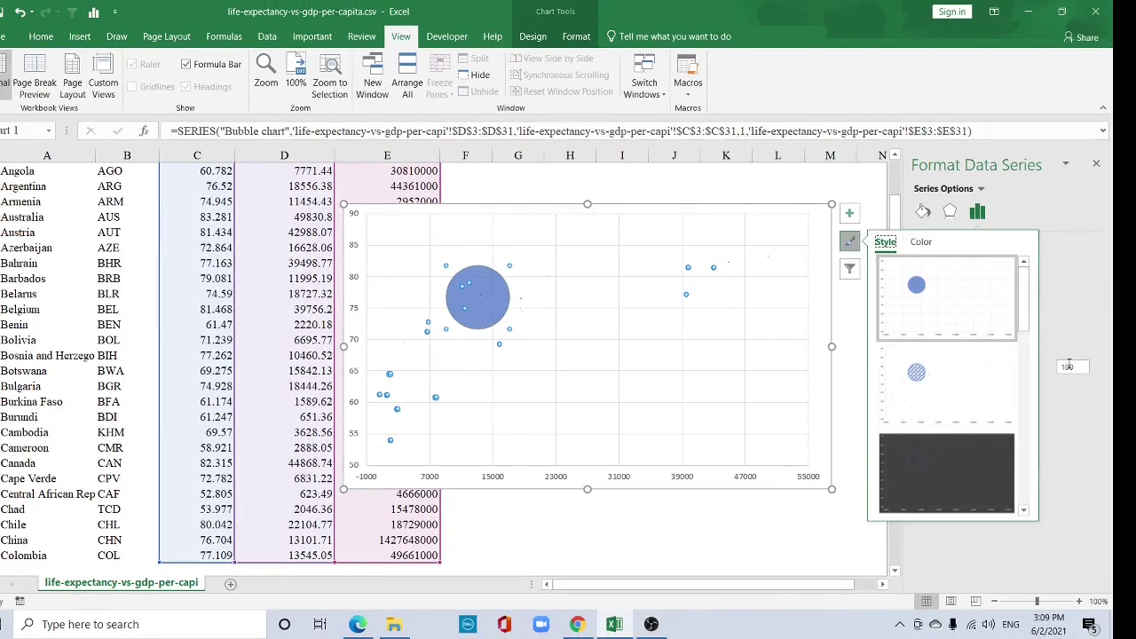
left_click_drag(1077, 367, 1044, 373)
type("20")
key("Return")
- Turn on Vary colors by point so each country bubble gets its own colour
left_click(922, 211)
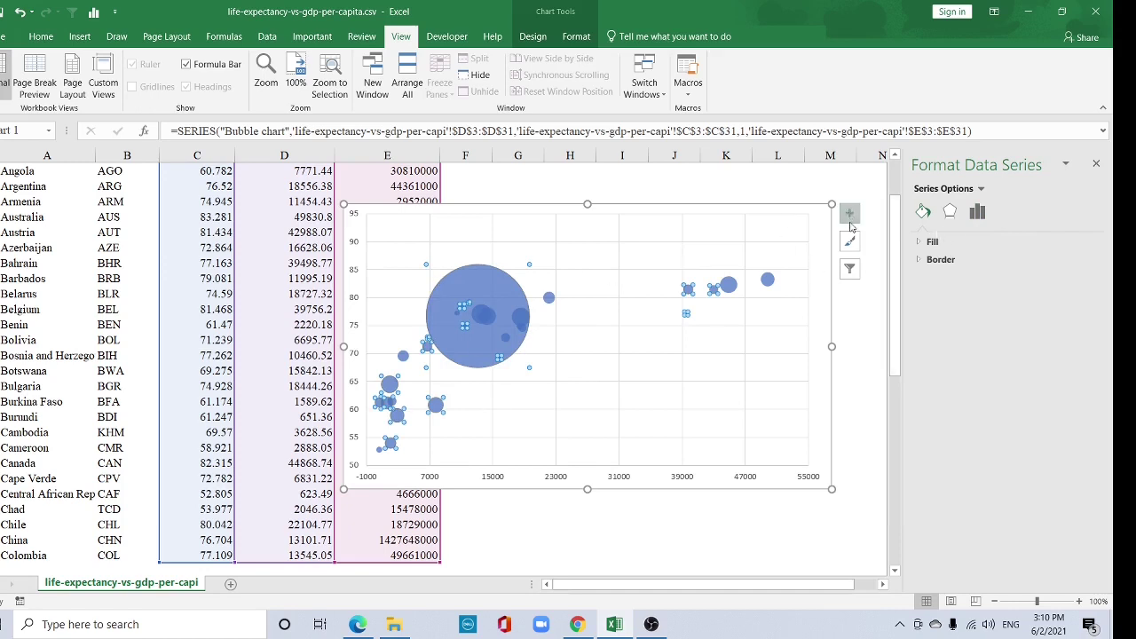
left_click(933, 243)
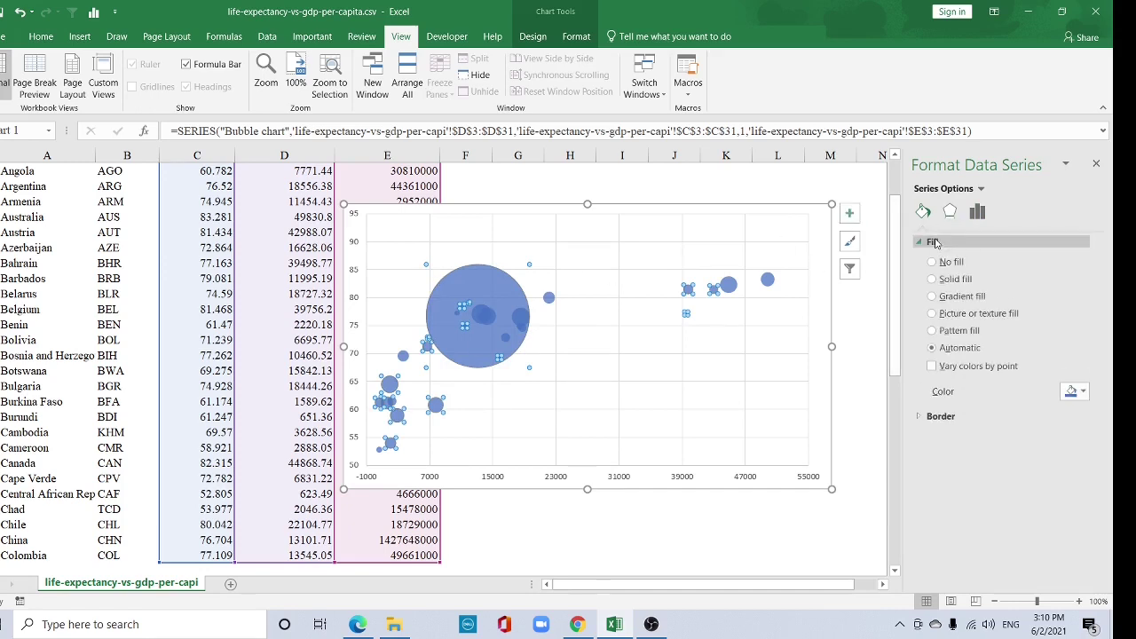
left_click(931, 366)
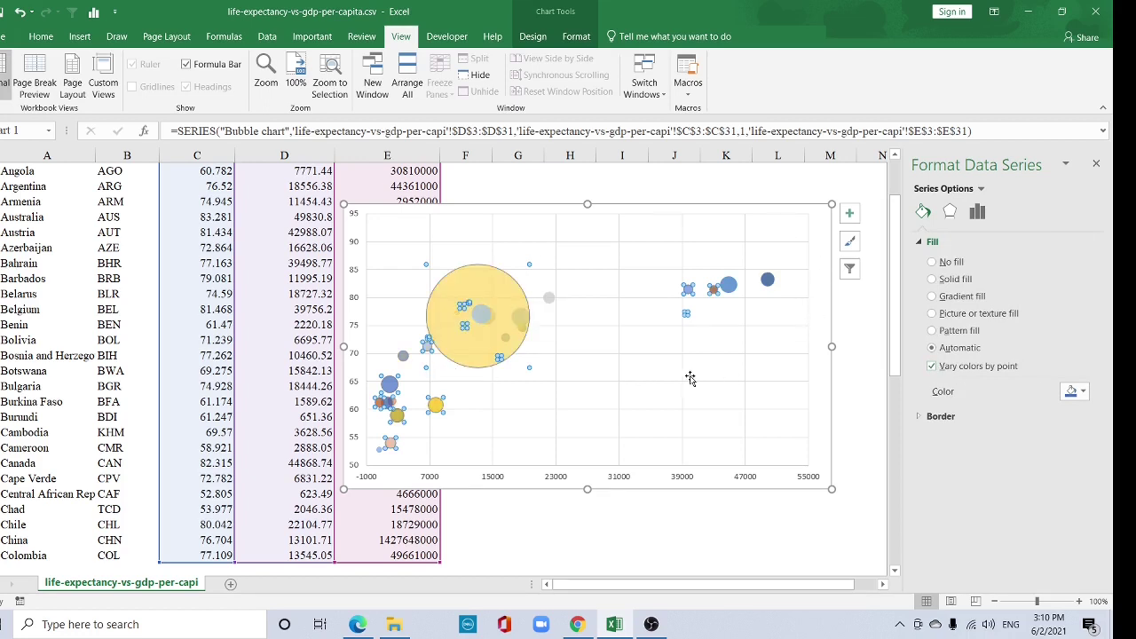
key("Escape")
key("Escape")
left_click(512, 246)
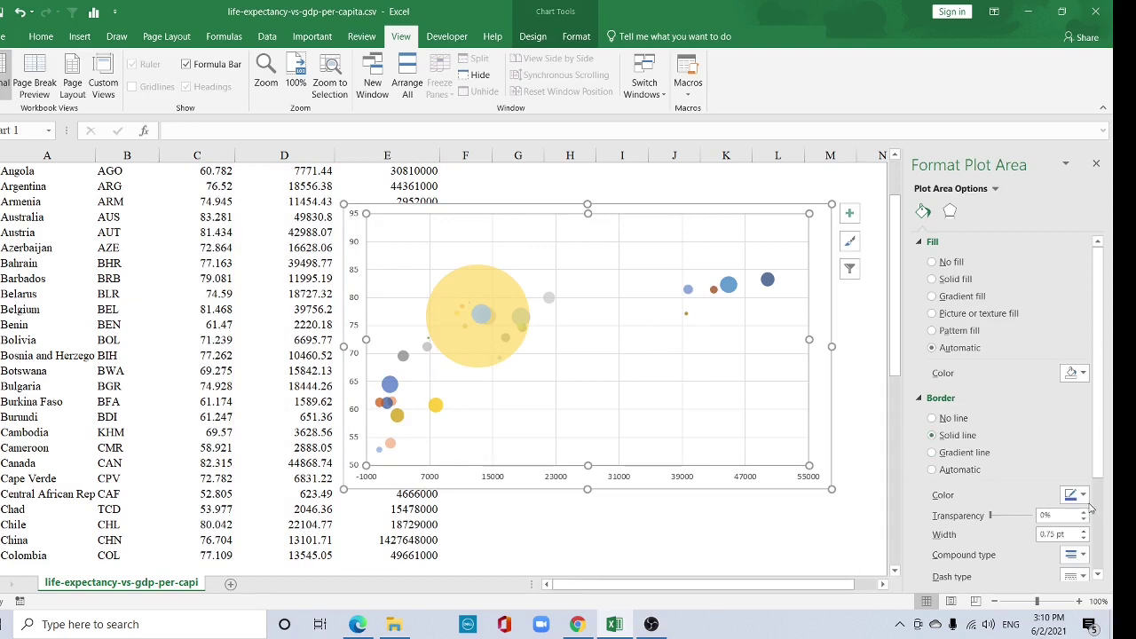
- Give the plot area and chart area solid black 1 pt borders
left_click(1076, 494)
left_click(1008, 385)
left_click(1081, 531)
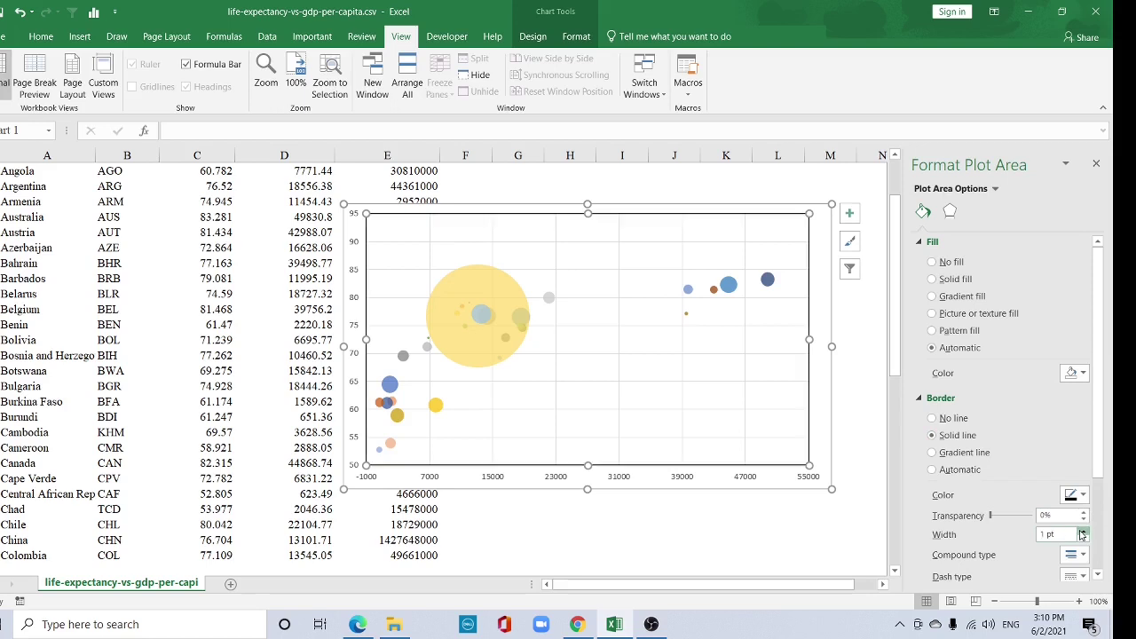
left_click(667, 211)
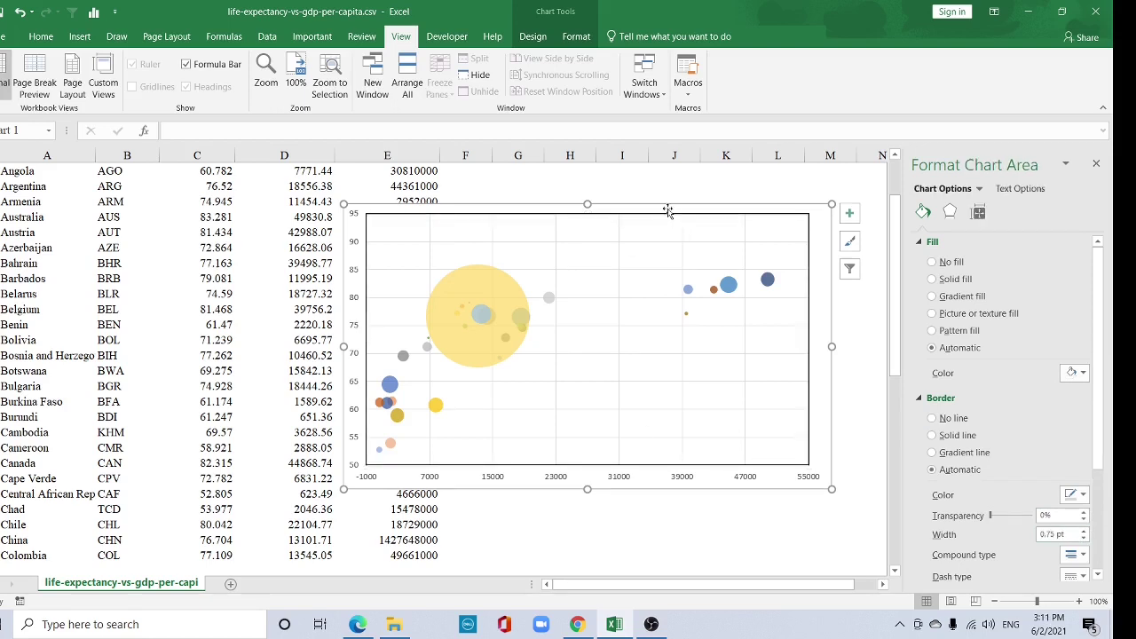
left_click(957, 436)
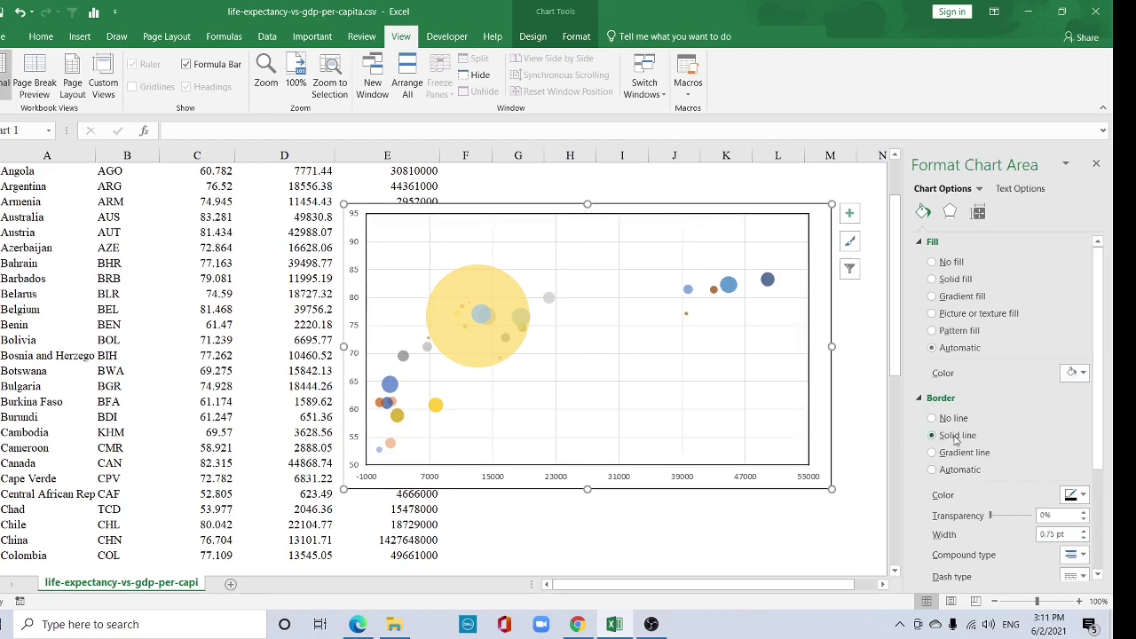
left_click(1084, 530)
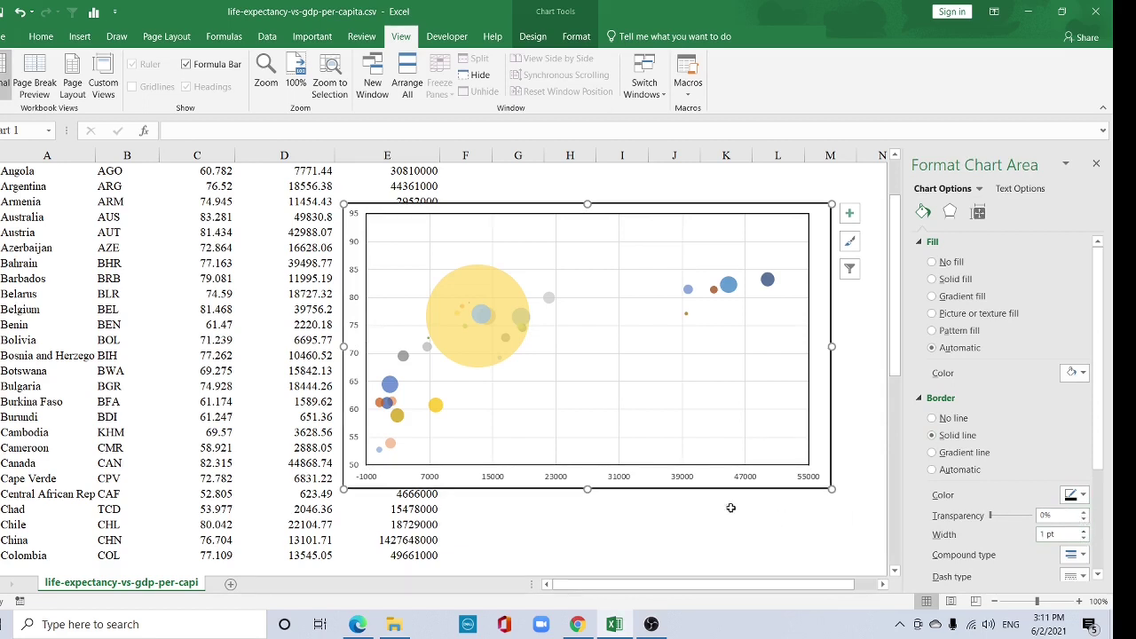
- Make both the horizontal and vertical axis lines solid black 1 pt
left_click(488, 476)
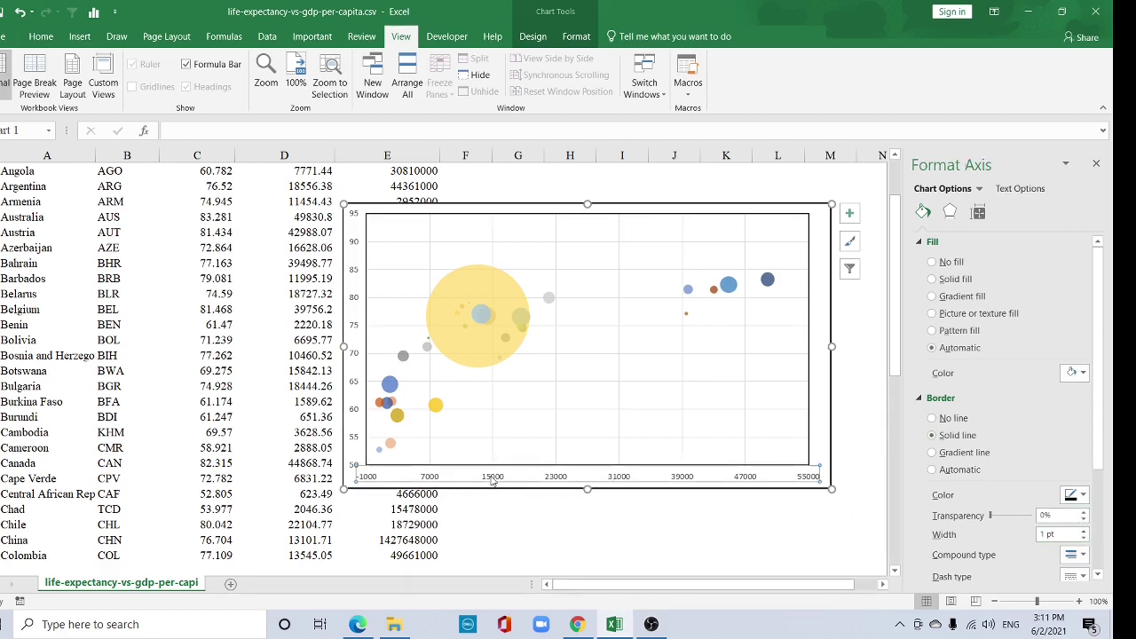
left_click(1078, 495)
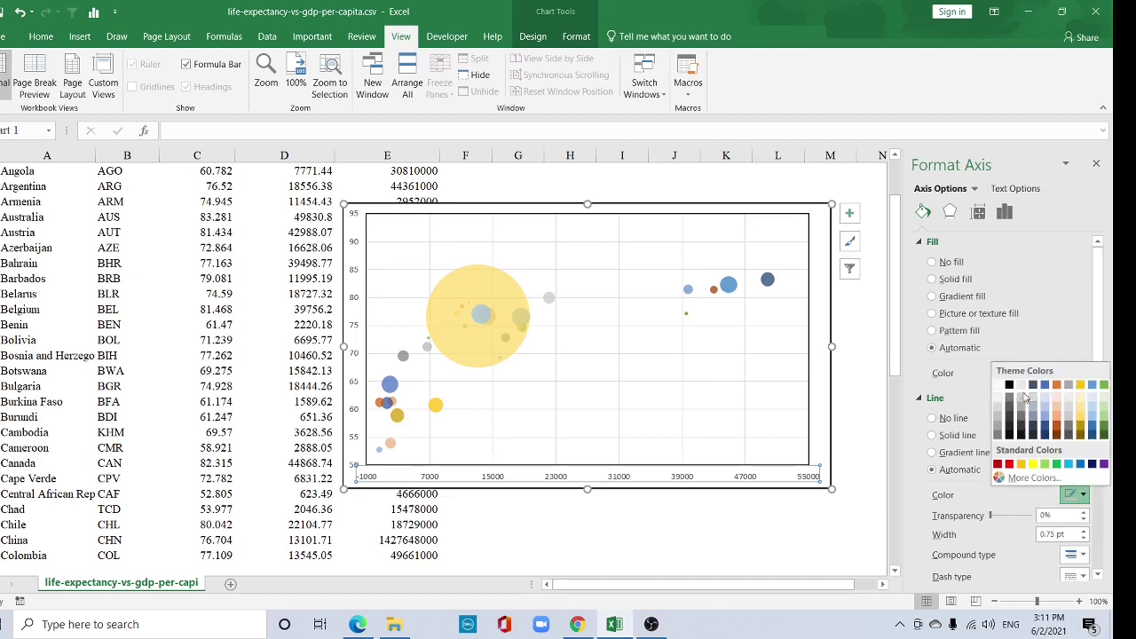
left_click(1012, 392)
left_click(1084, 530)
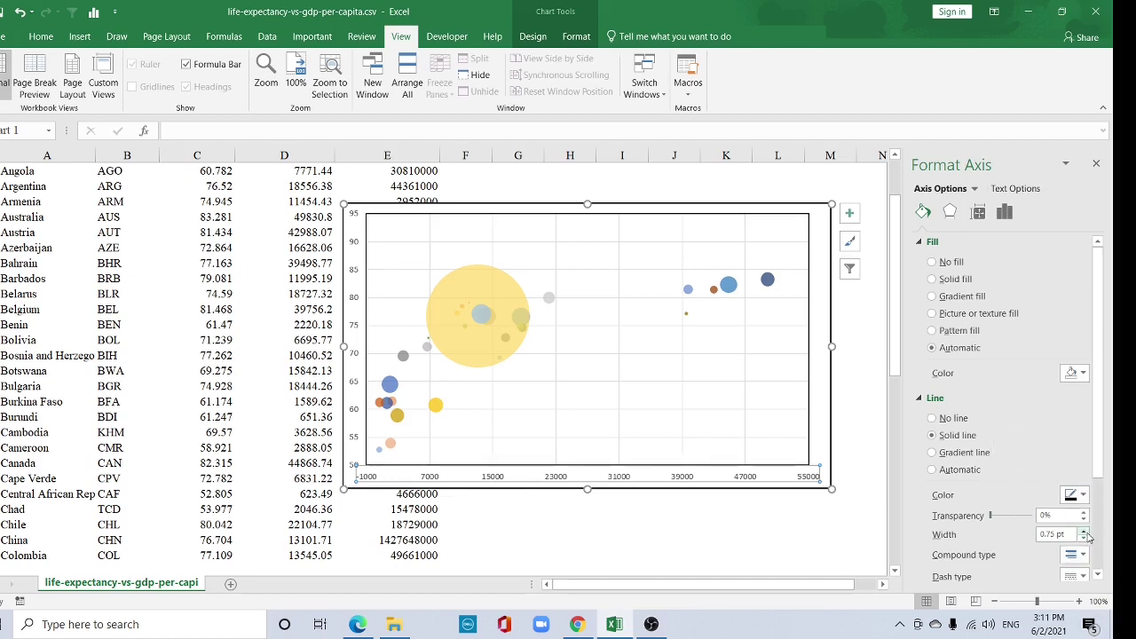
left_click(357, 390)
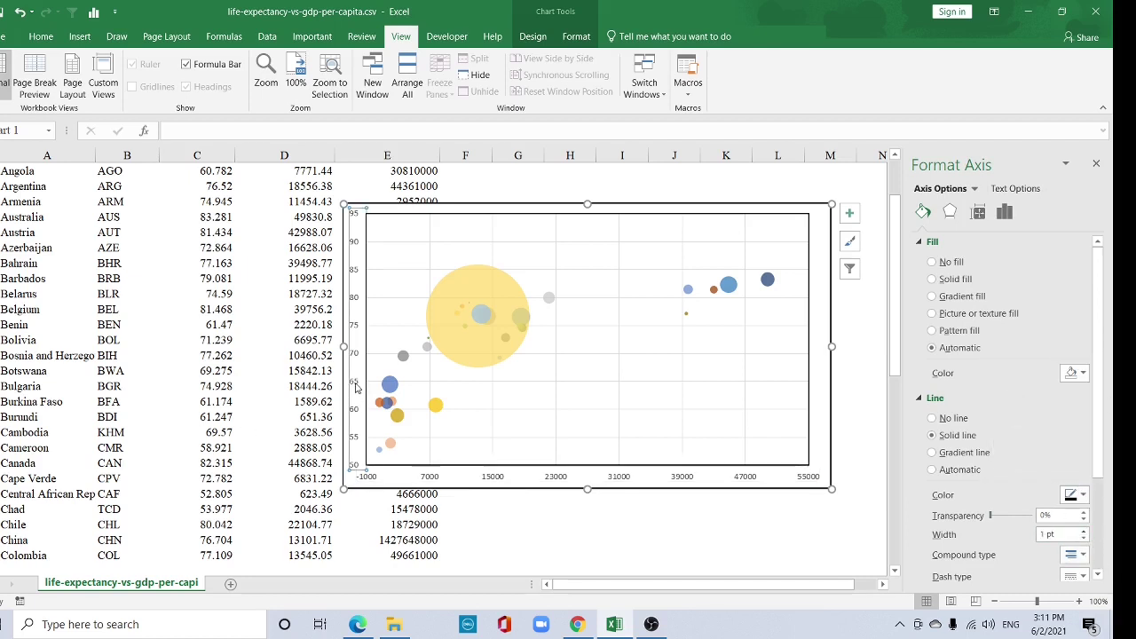
left_click(1084, 529)
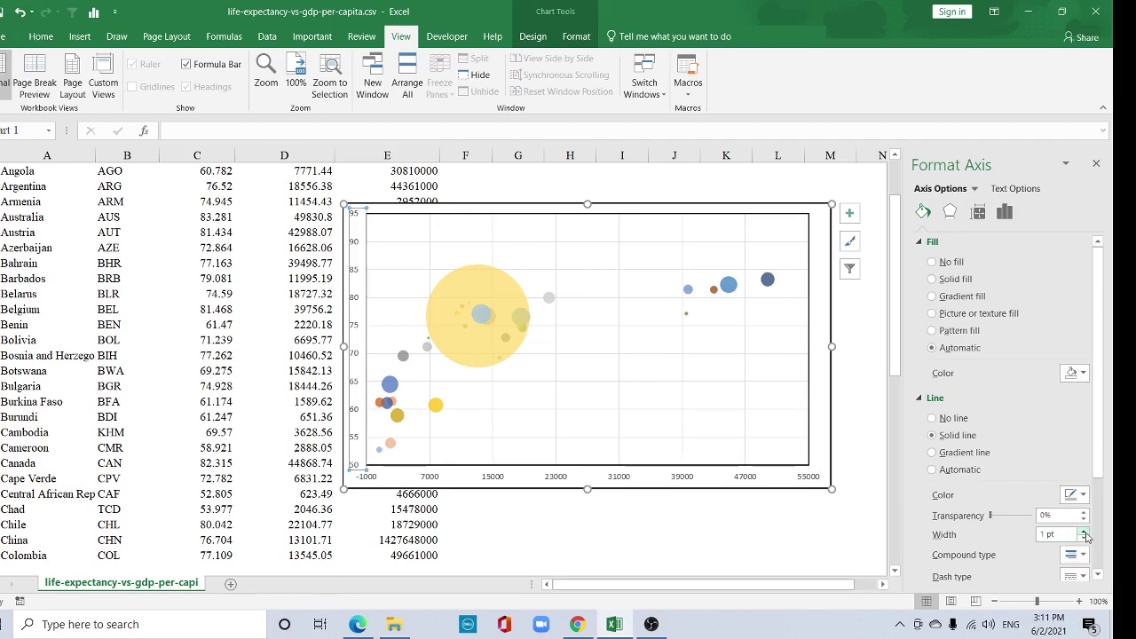
left_click(616, 253)
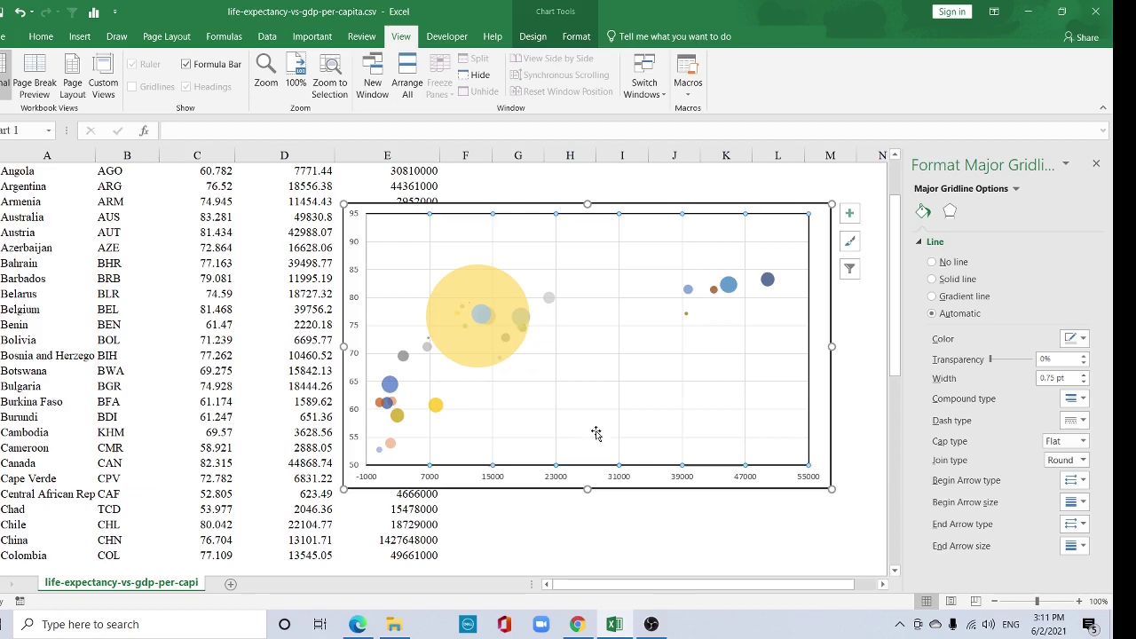
- Set the major gridlines to No line and check the gridless plot
left_click(619, 265)
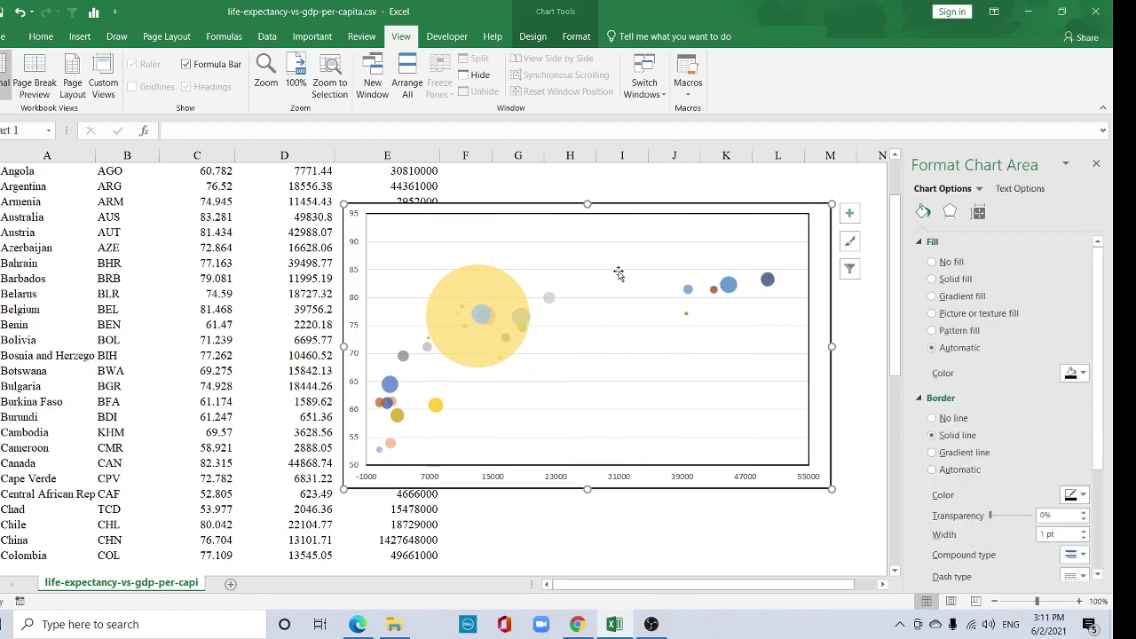
left_click(585, 305)
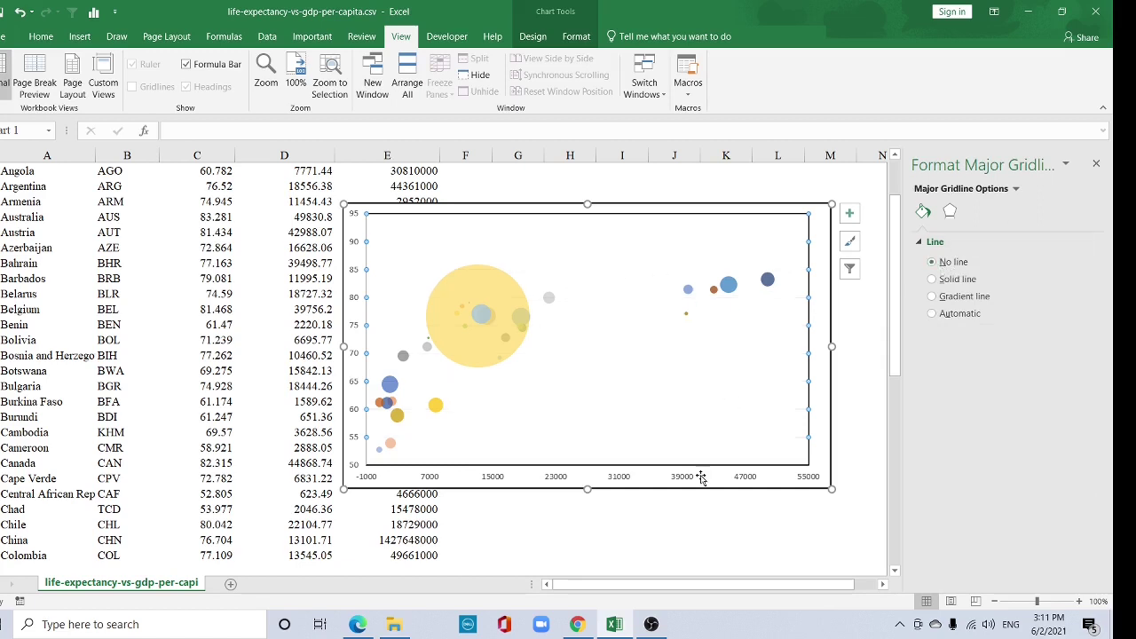
left_click(701, 509)
left_click(621, 477)
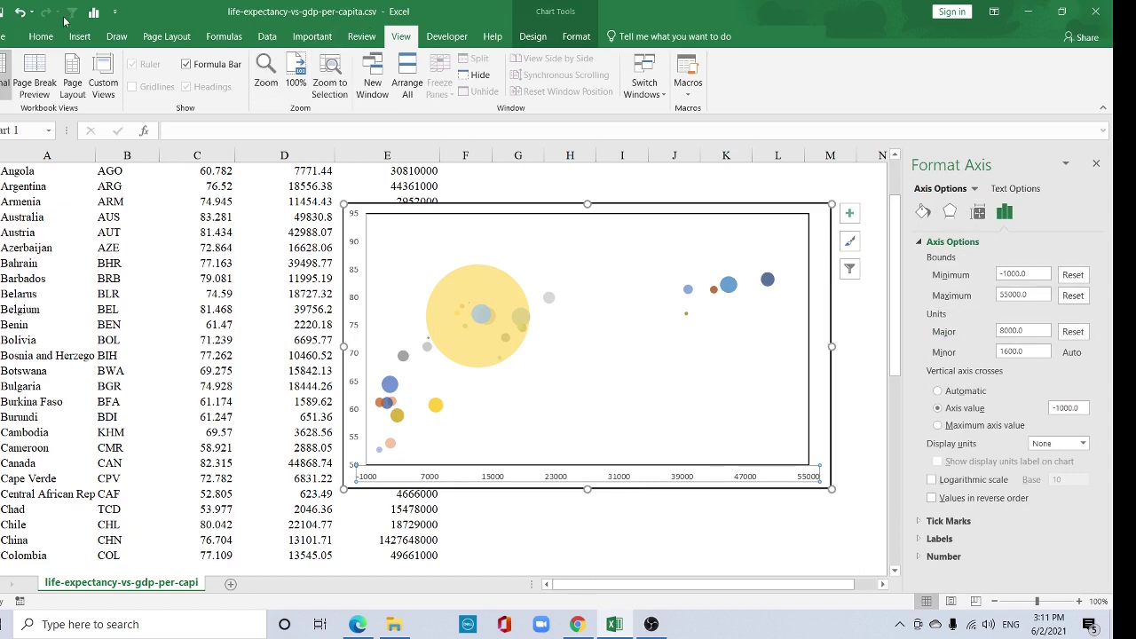
- Add primary horizontal and vertical axis titles via Chart Design > Add Chart Element
left_click(530, 37)
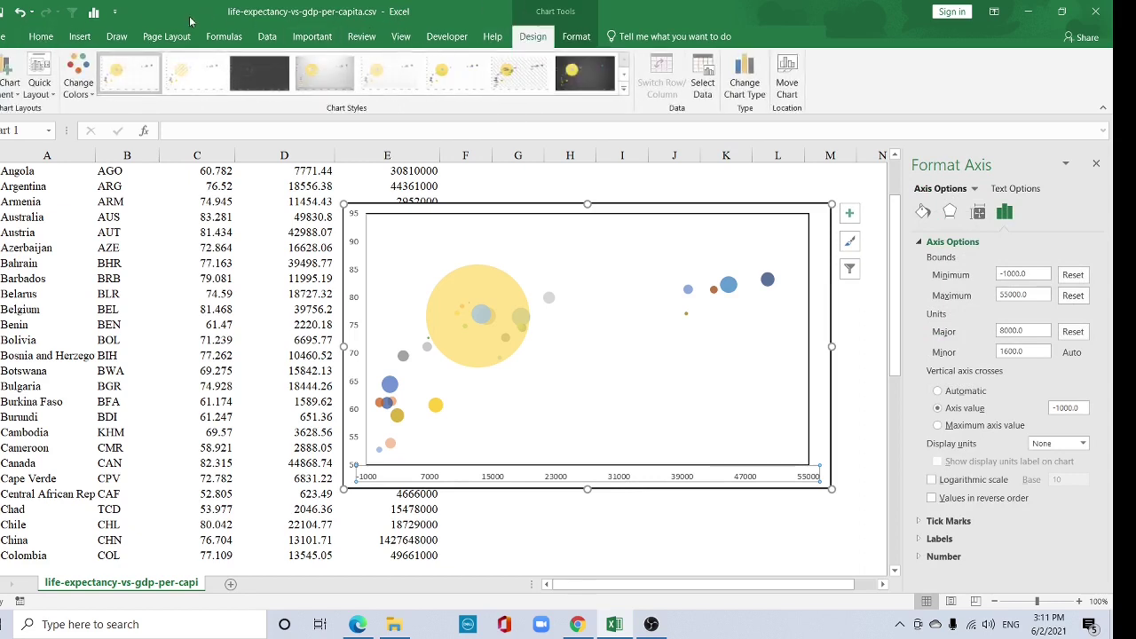
left_click(10, 87)
mouse_move(23, 127)
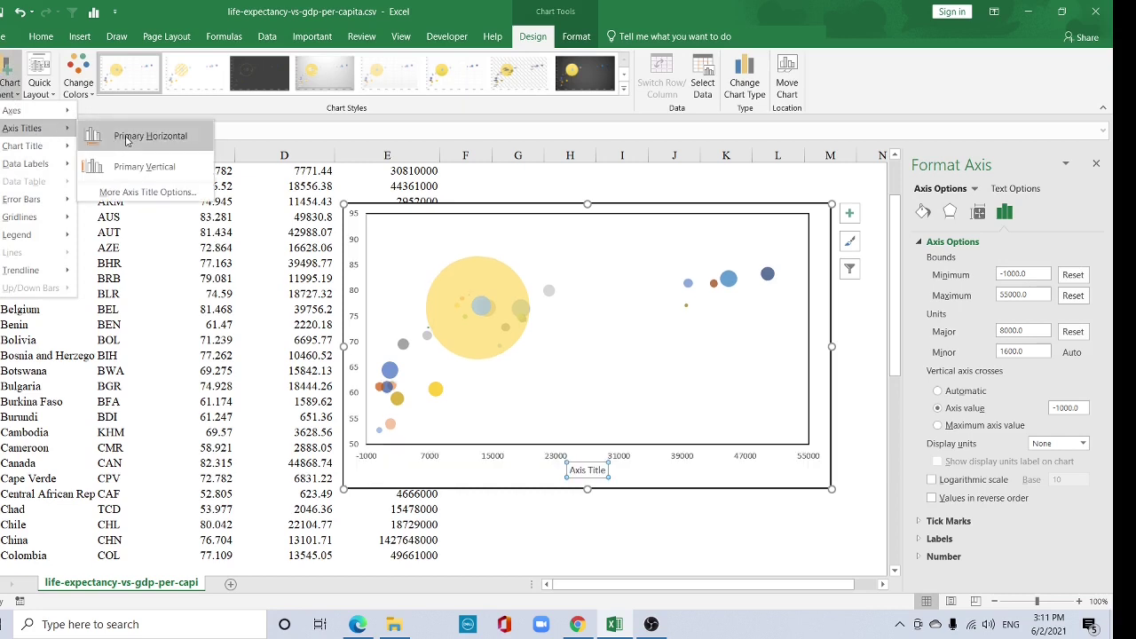
left_click(126, 140)
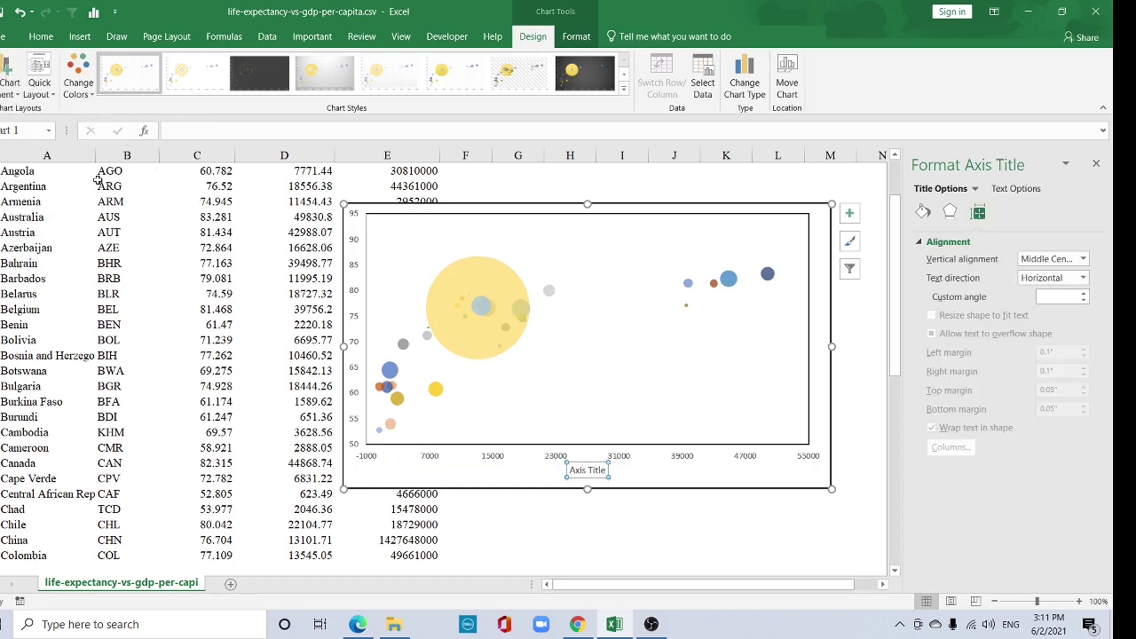
left_click(7, 89)
mouse_move(22, 127)
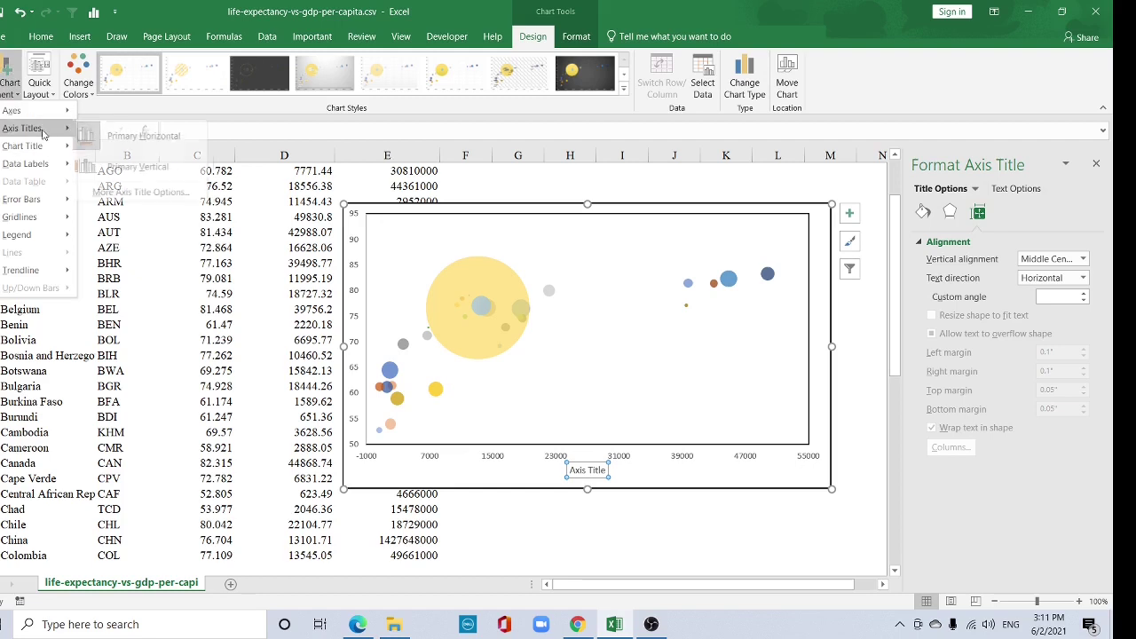
left_click(140, 166)
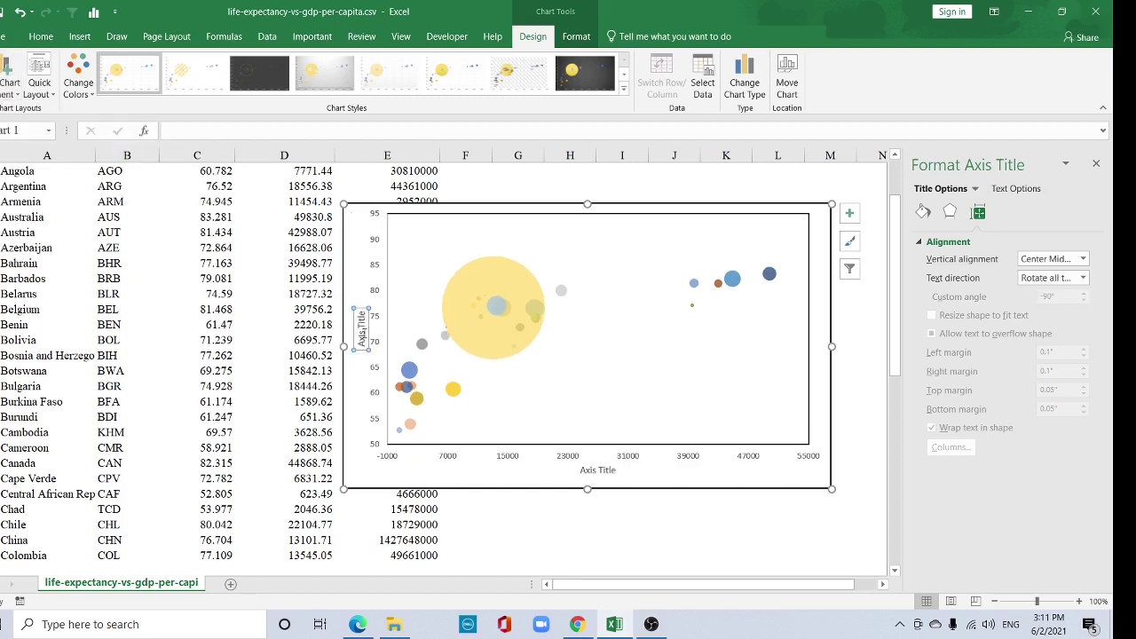
- Rename the vertical axis title 'Life expectancy' and the horizontal one 'GDP'
triple_click(362, 346)
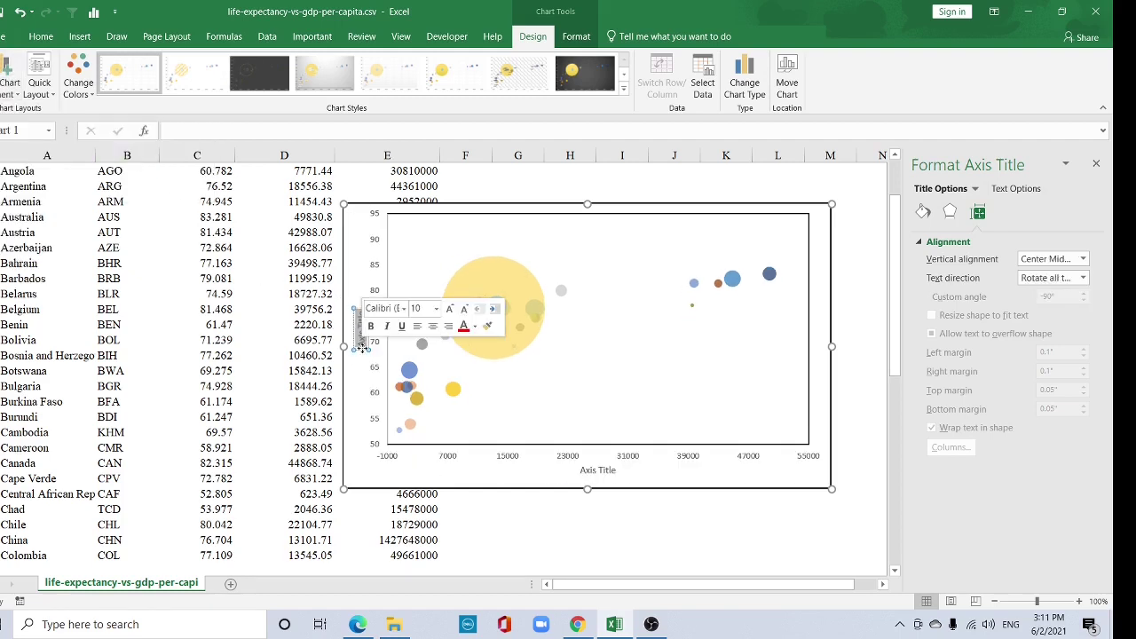
type("Life e")
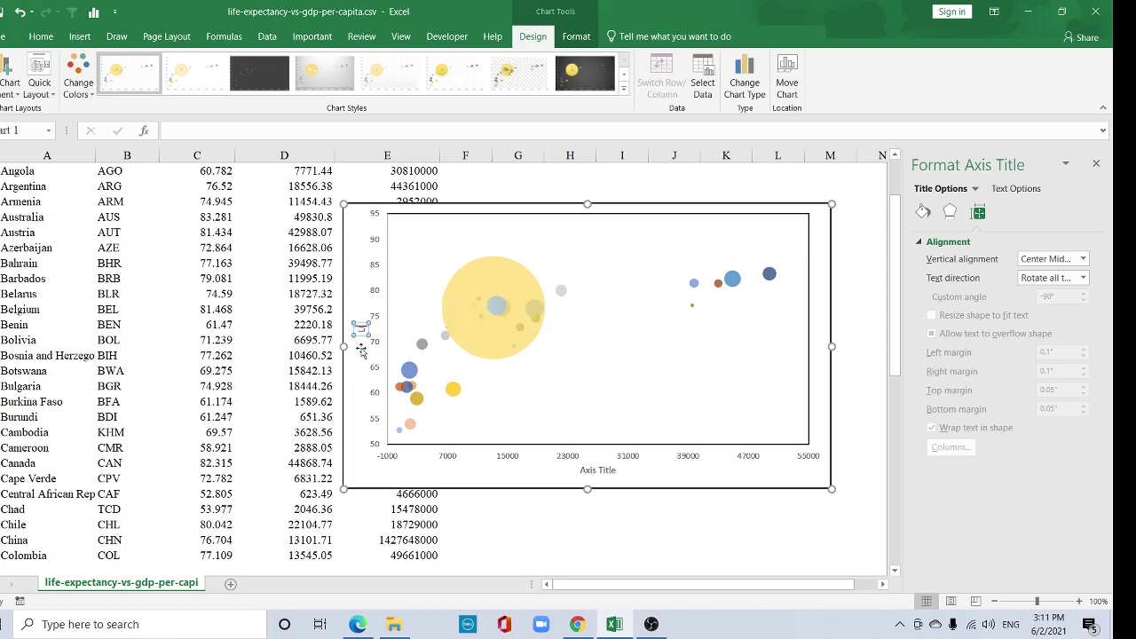
type("xpectancy")
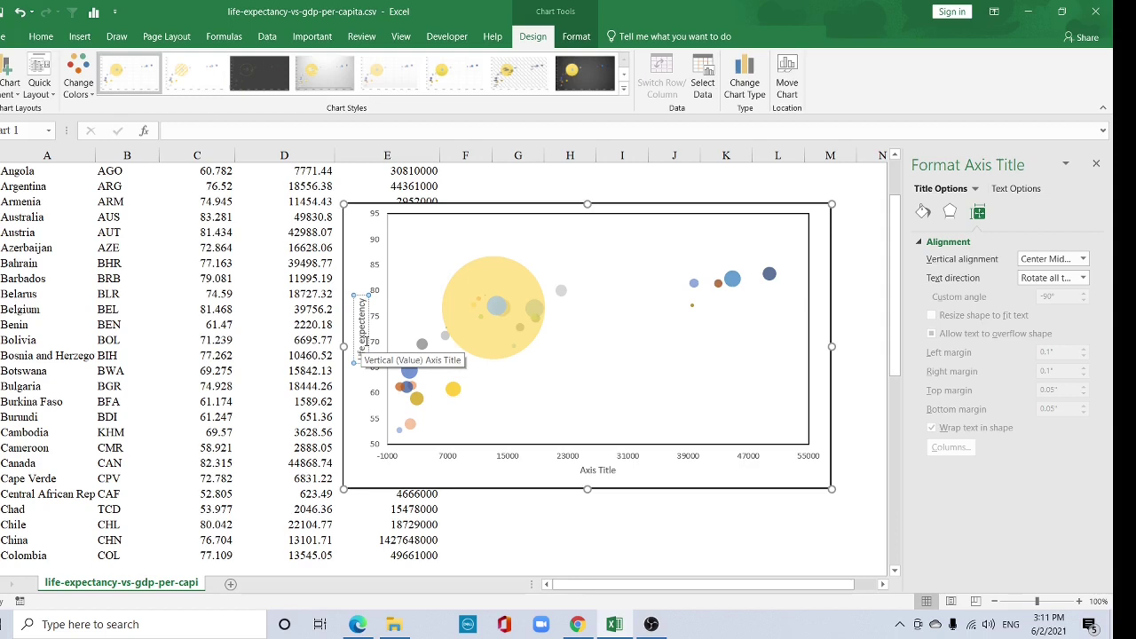
left_click(578, 470)
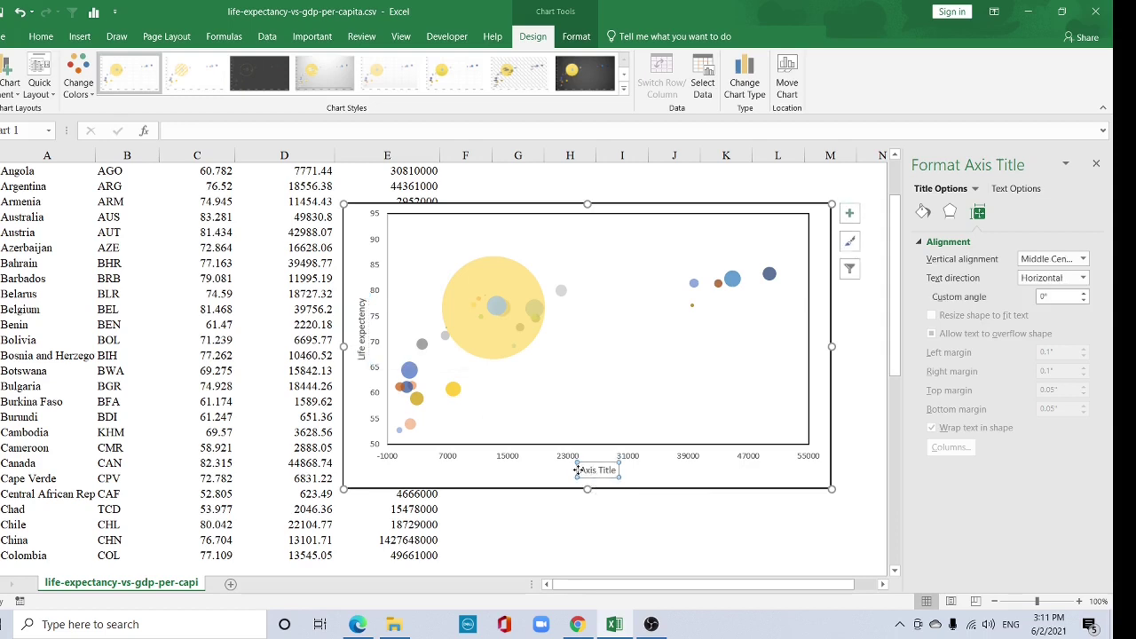
left_click_drag(582, 470, 618, 472)
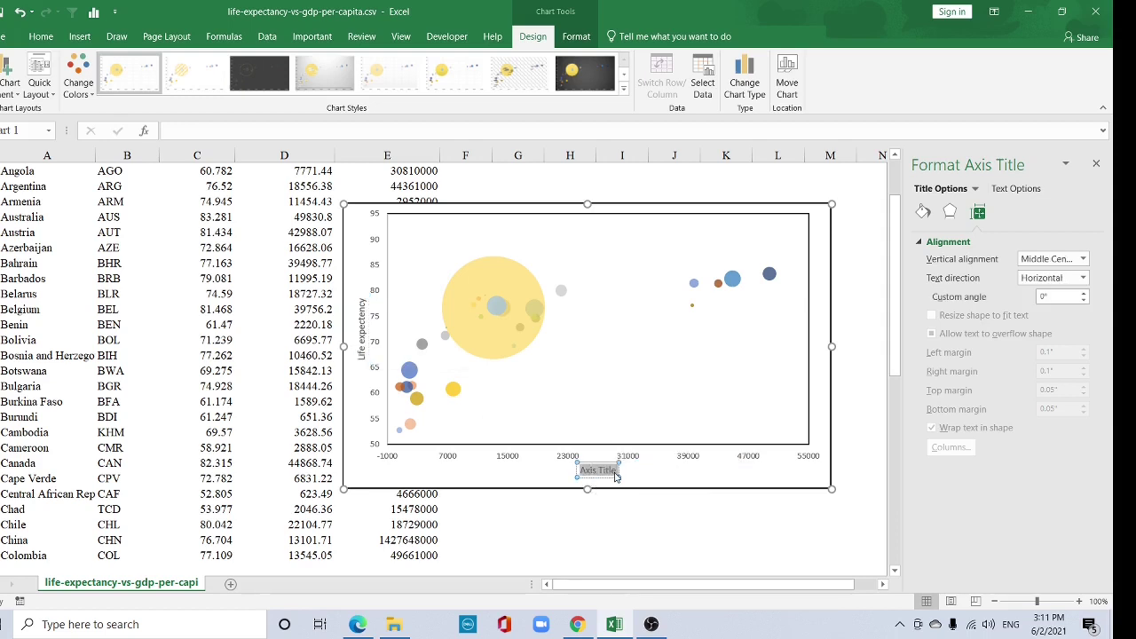
type("GDP")
left_click(570, 524)
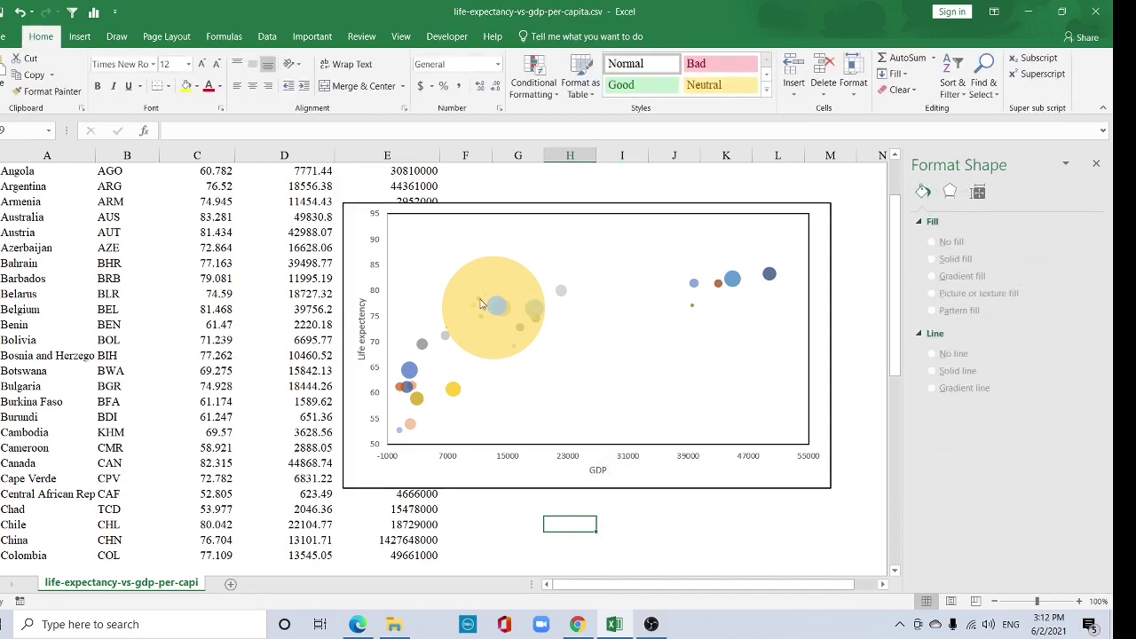
- Add data labels to the bubble series
scroll(196, 261, "up", 2)
left_click(104, 203)
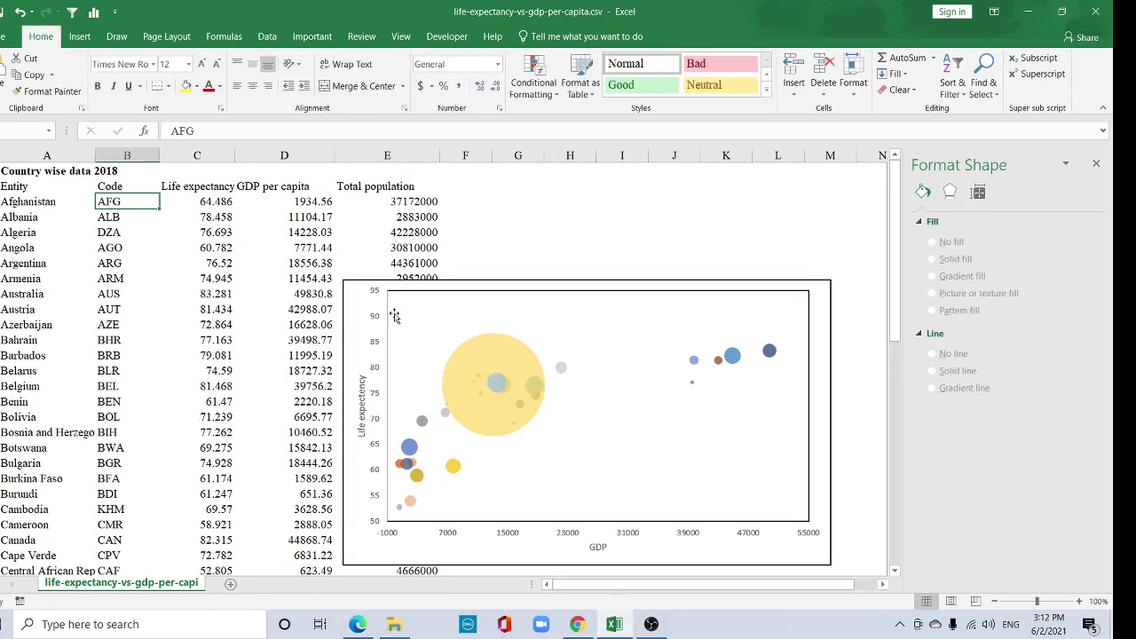
left_click(504, 357)
right_click(503, 357)
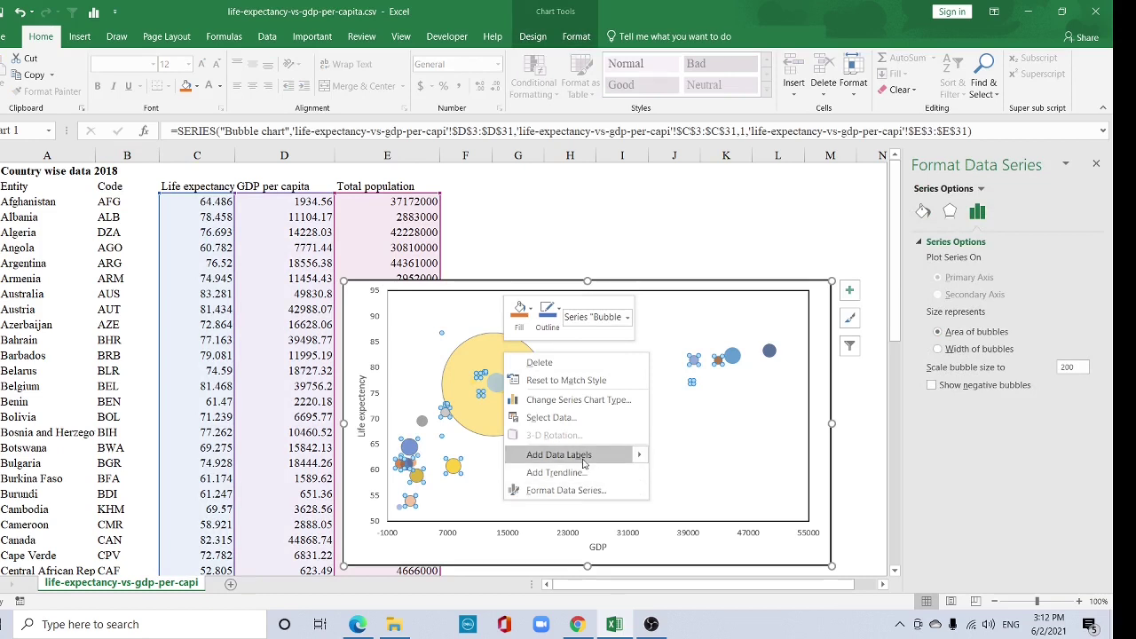
left_click(584, 456)
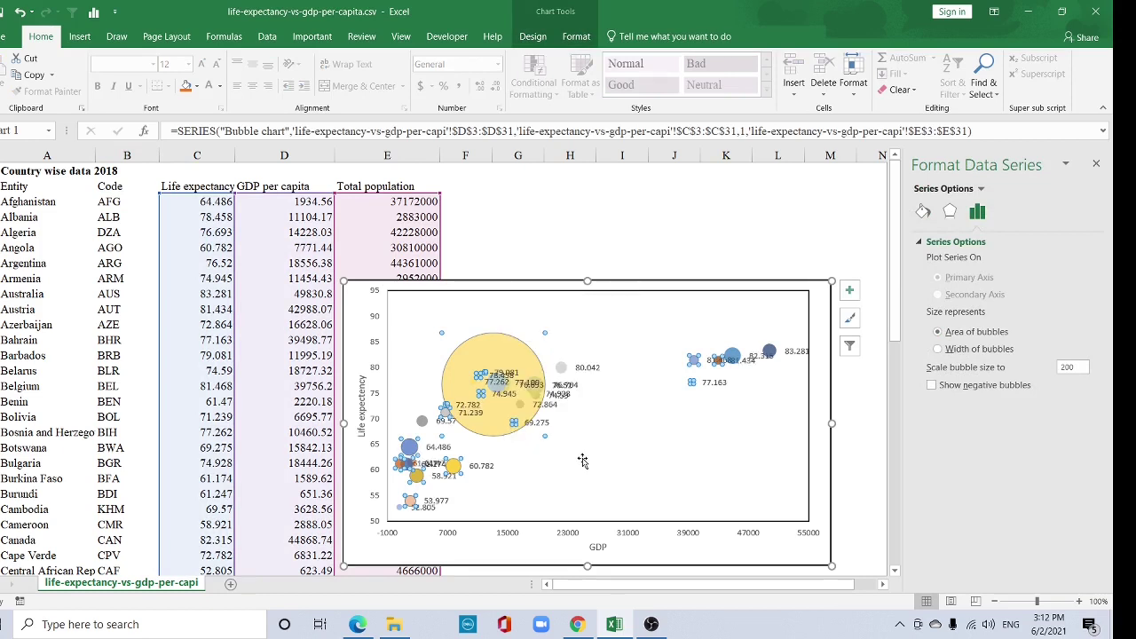
- Make the labels show country codes from B3:B31 instead of the Y value
left_click(592, 374)
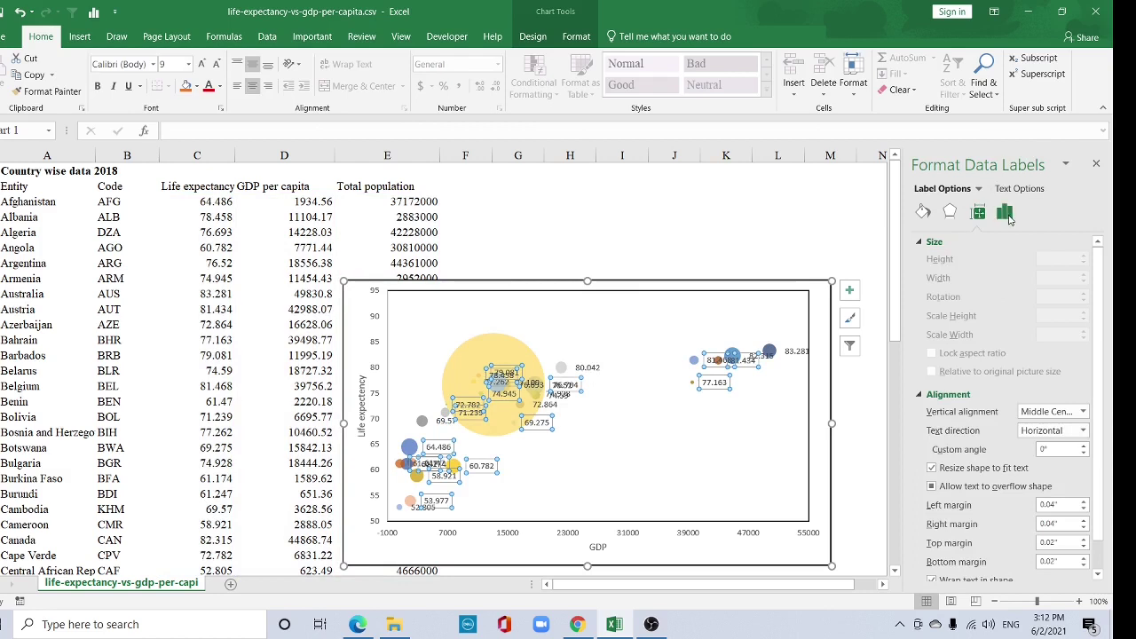
left_click(1003, 211)
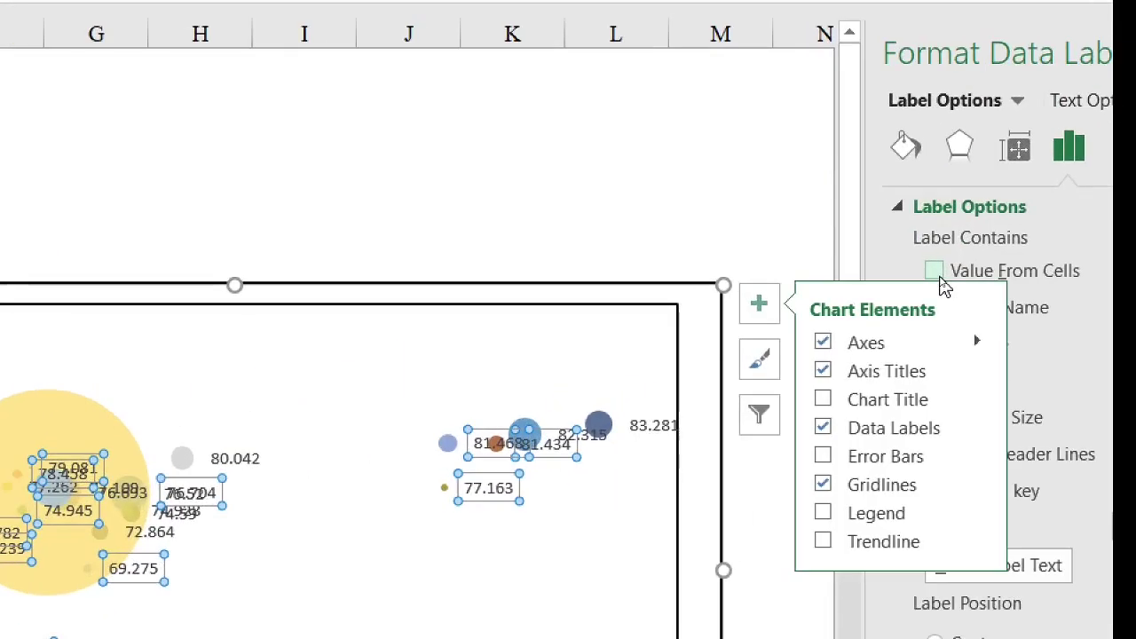
left_click(933, 270)
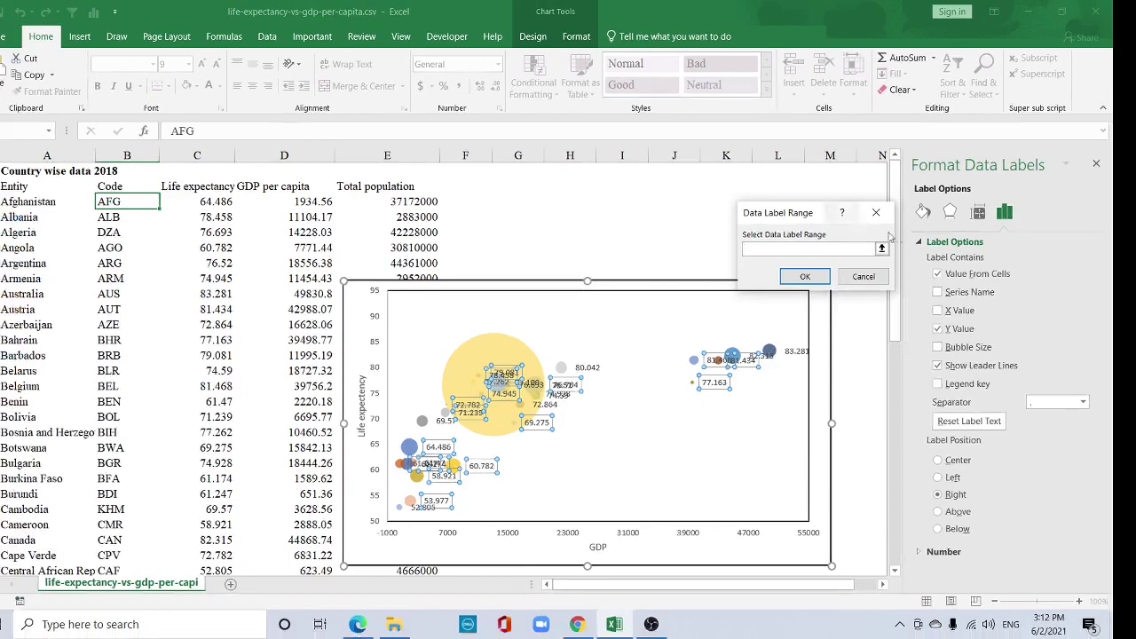
left_click(882, 248)
left_click_drag(127, 201, 127, 540)
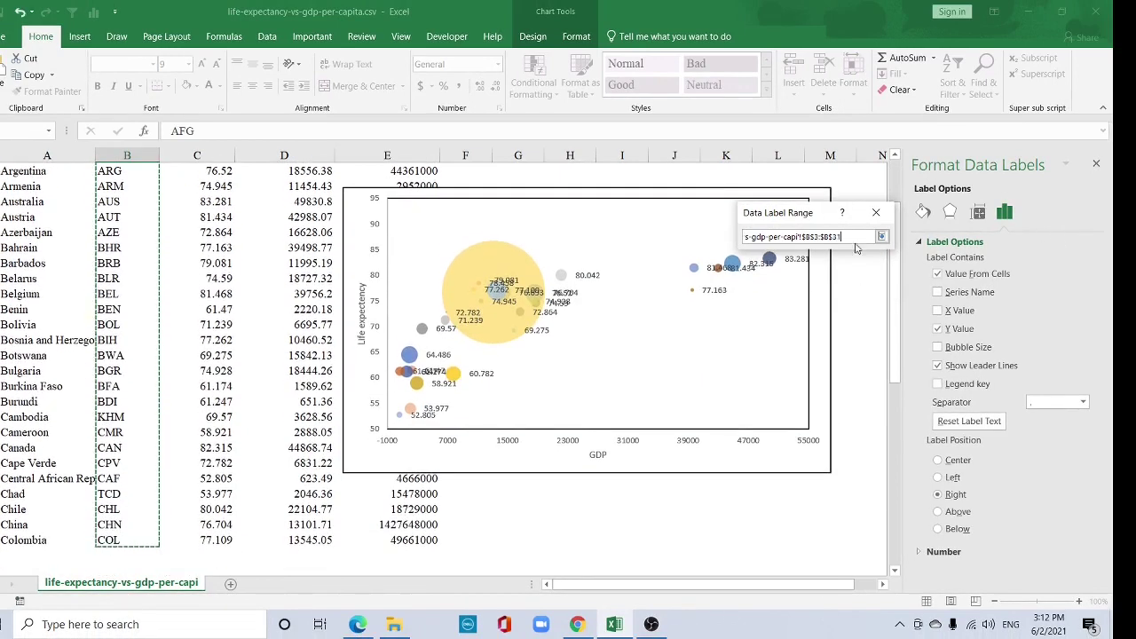
left_click(881, 236)
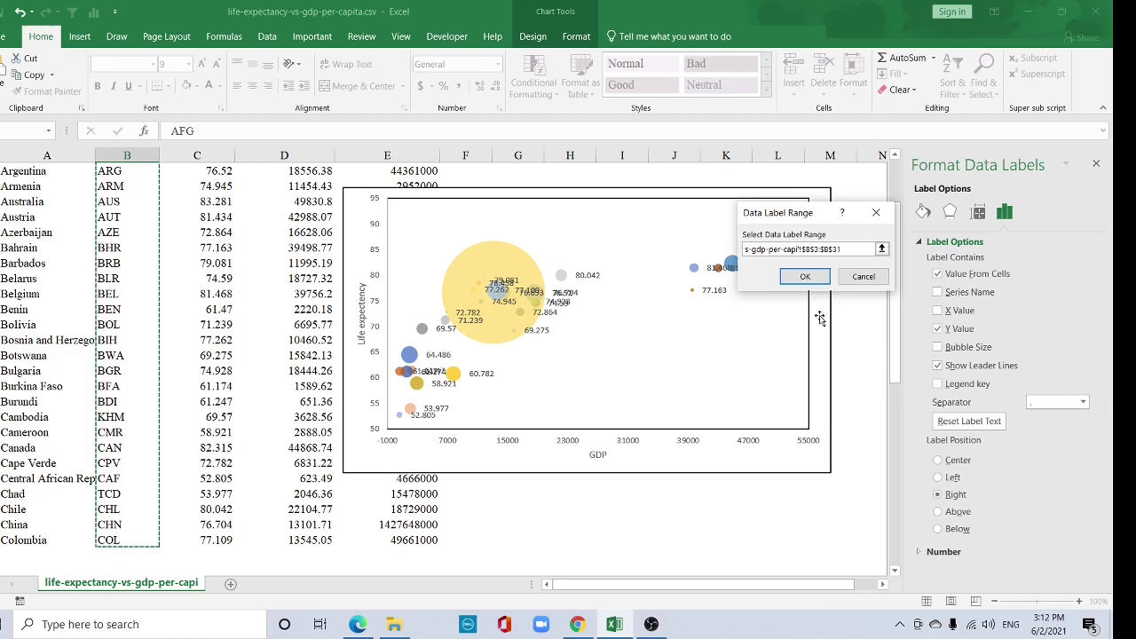
left_click(805, 277)
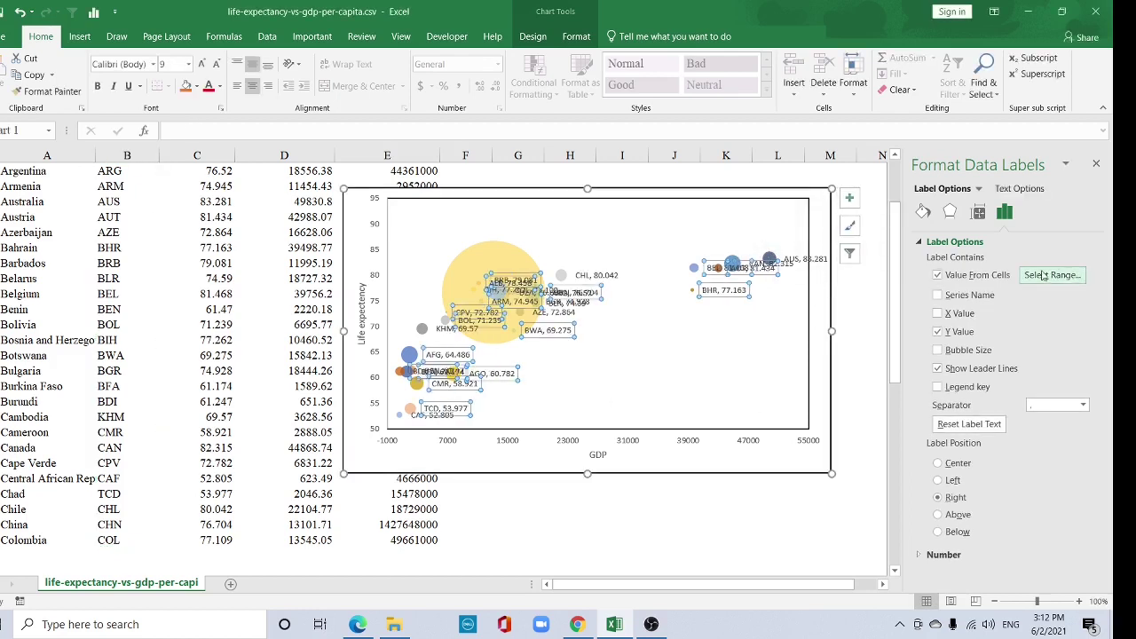
left_click(937, 331)
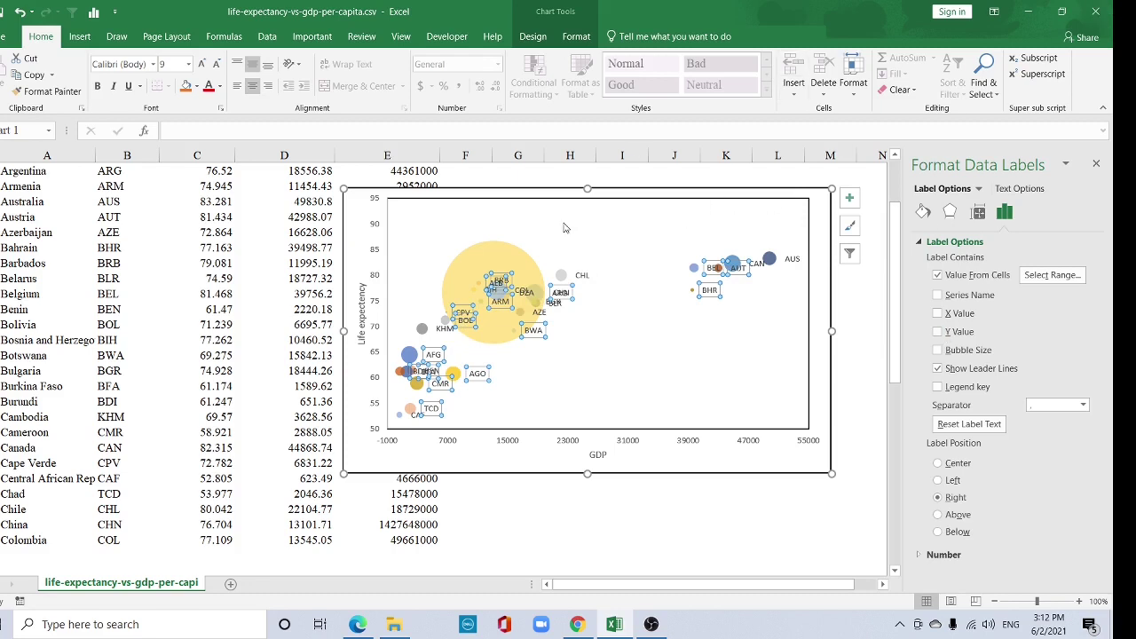
- Give the vertical life expectancy axis a black line colour
left_click(552, 463)
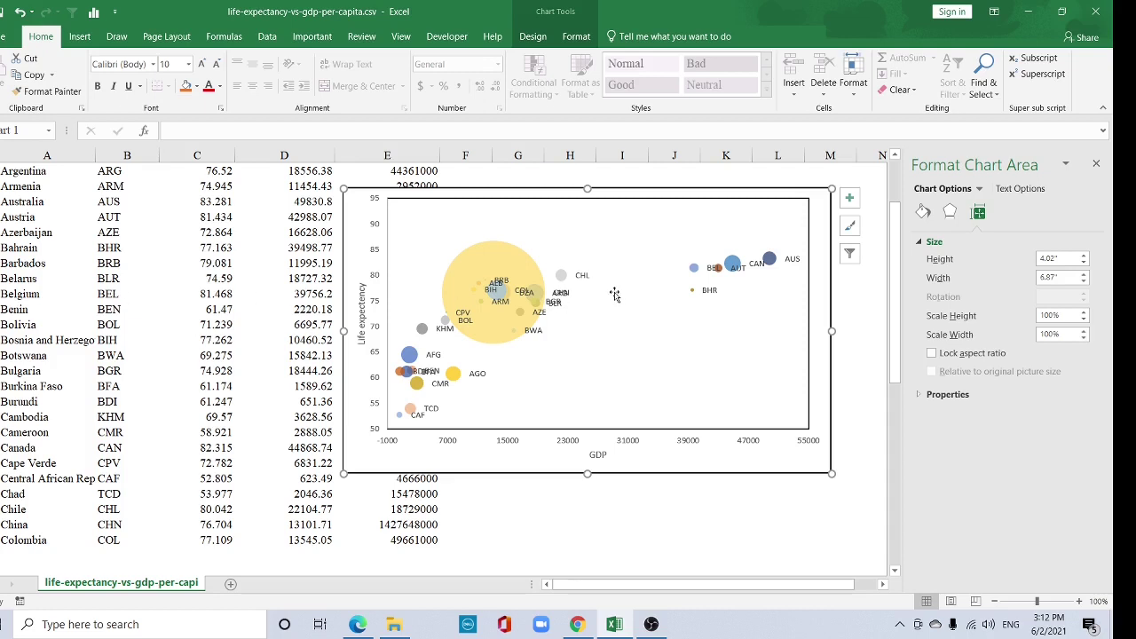
left_click(377, 280)
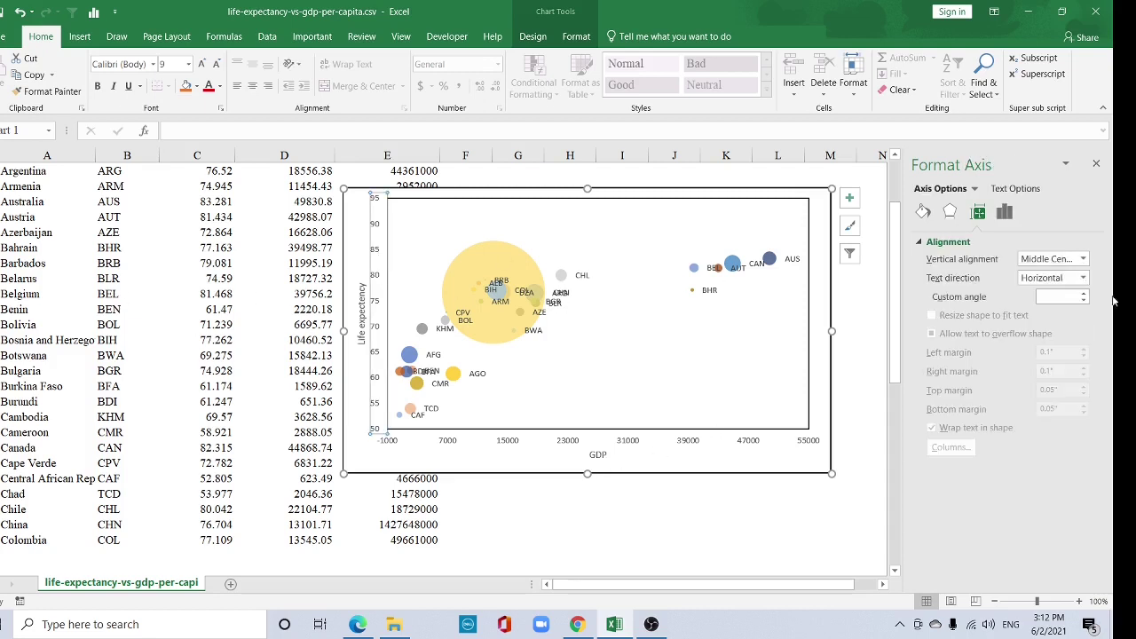
left_click(923, 211)
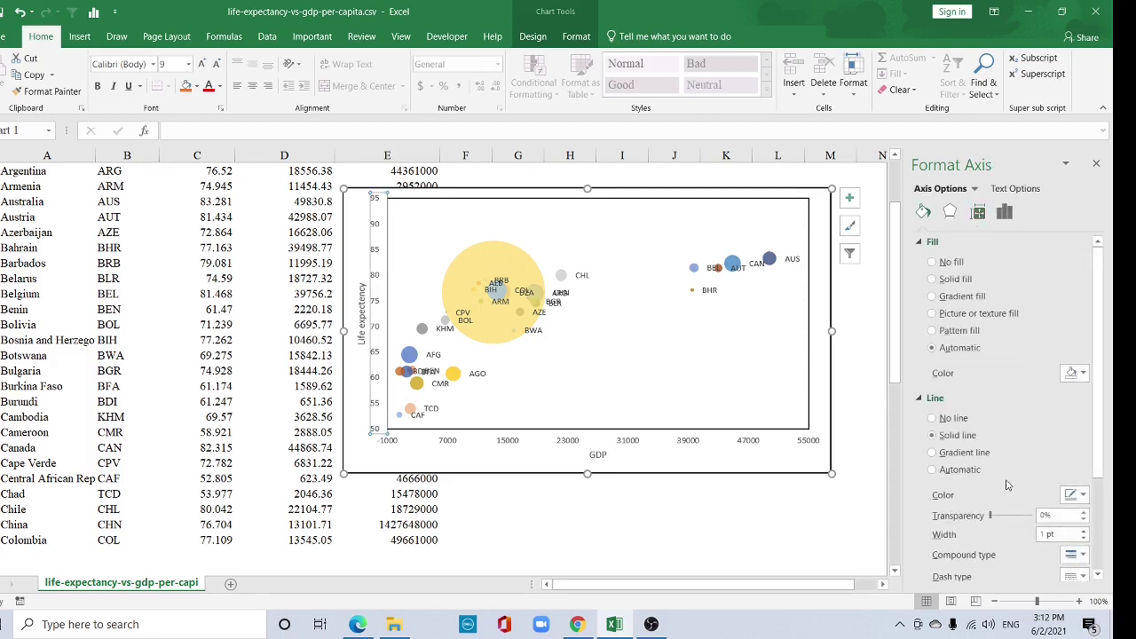
left_click(1083, 494)
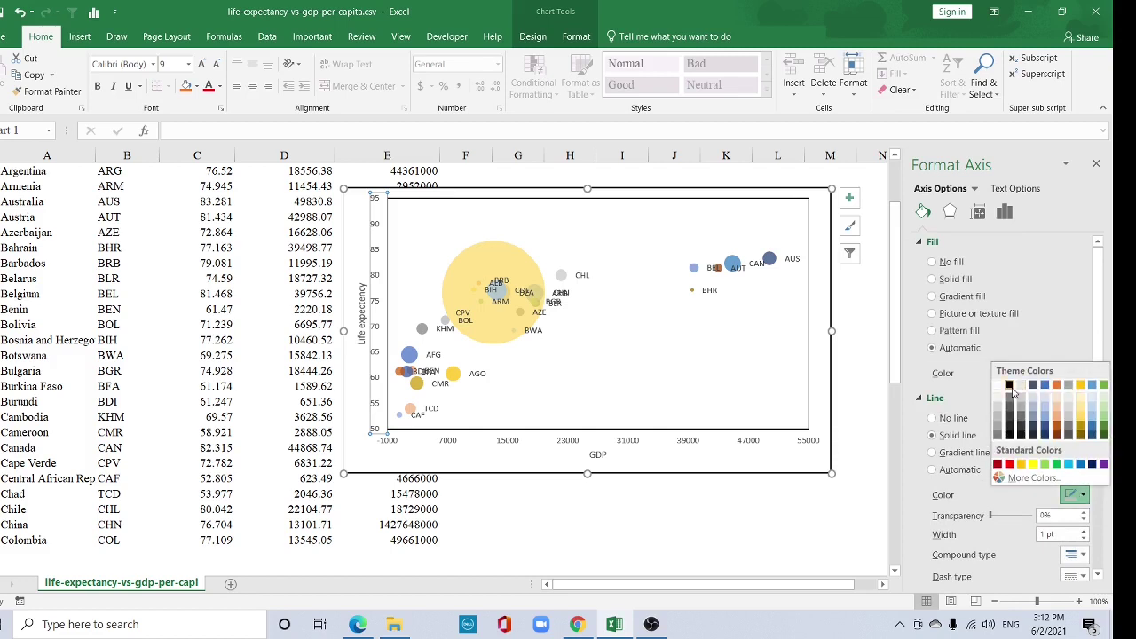
left_click(1019, 390)
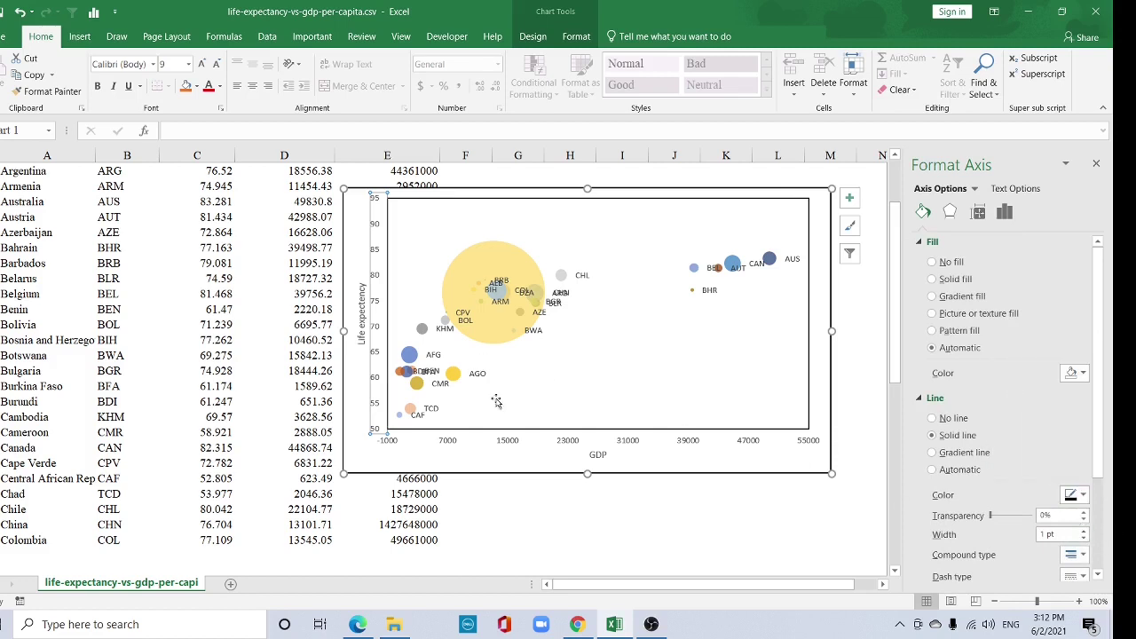
- Set the major tick marks to Cross on both the GDP and life expectancy axes
left_click(511, 442)
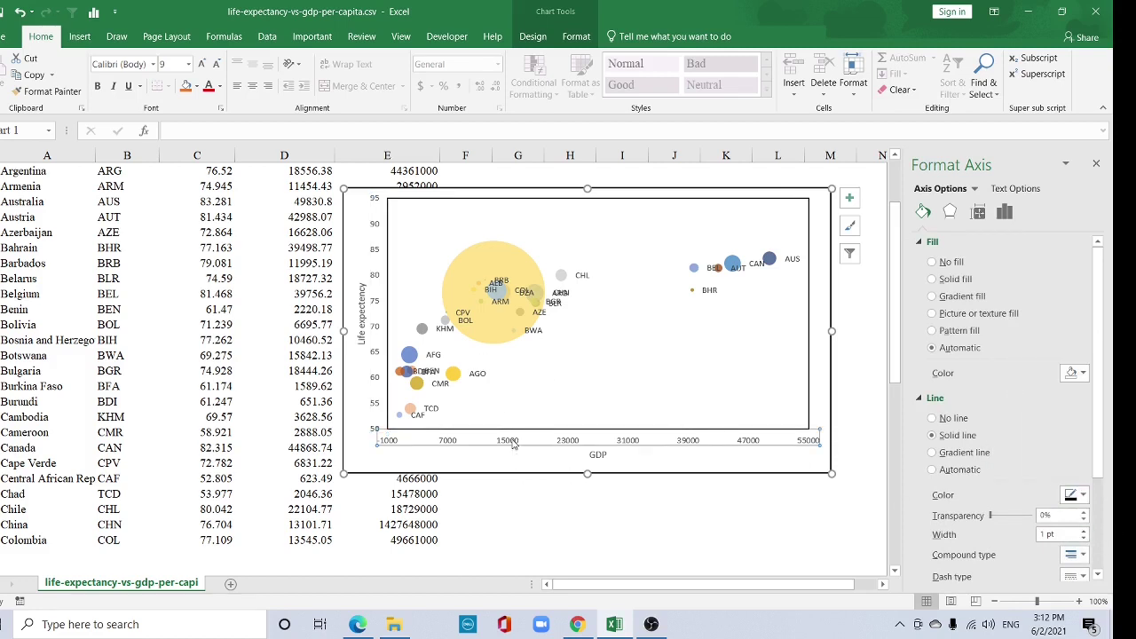
mouse_move(1100, 400)
left_mouse_down()
mouse_move(1104, 503)
mouse_move(1101, 346)
left_mouse_up()
left_click(1004, 211)
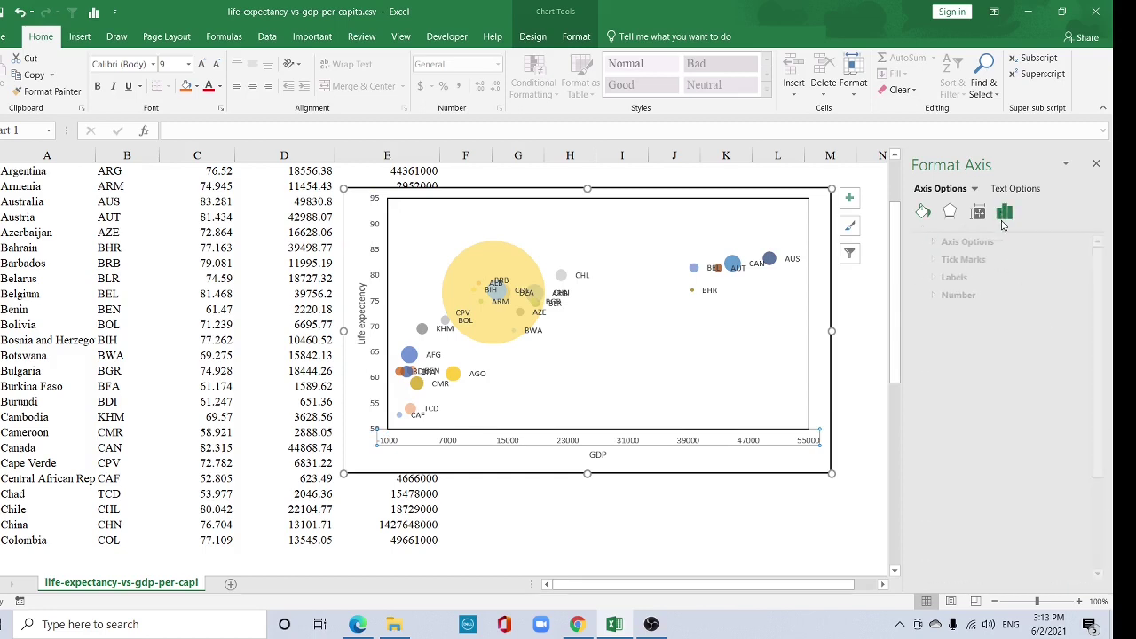
left_click(970, 260)
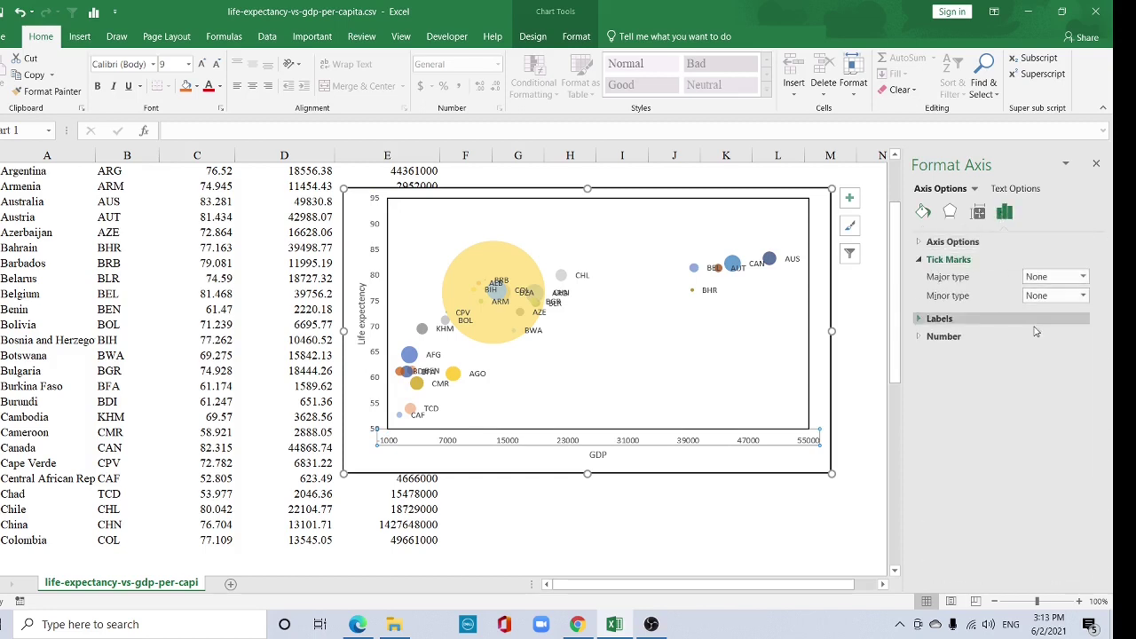
left_click(1081, 277)
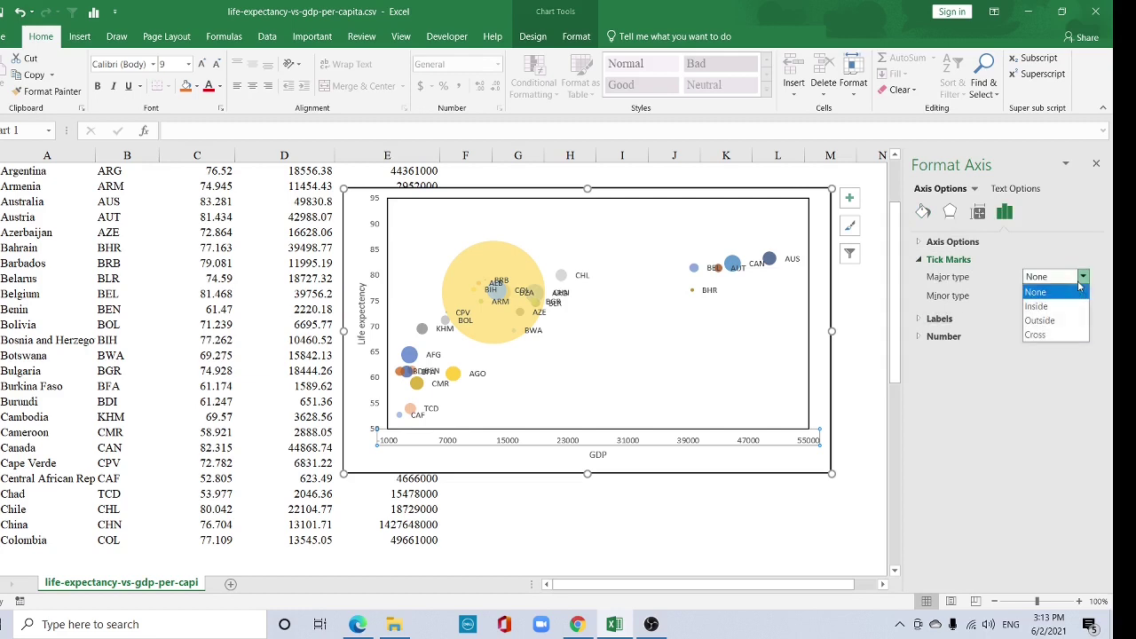
left_click(1048, 322)
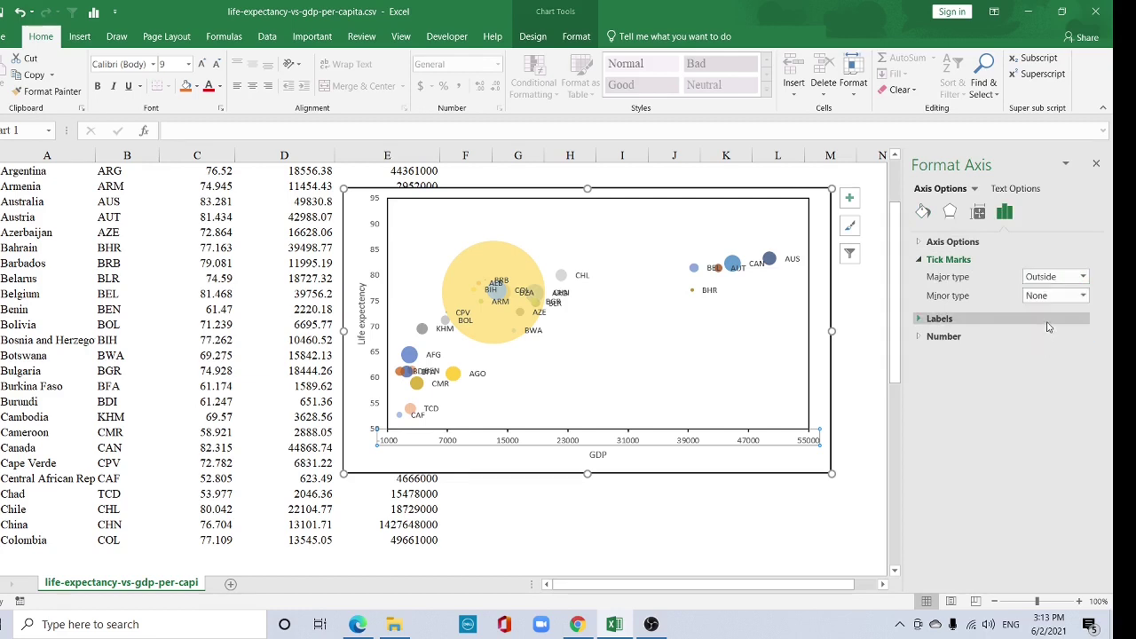
left_click(1082, 276)
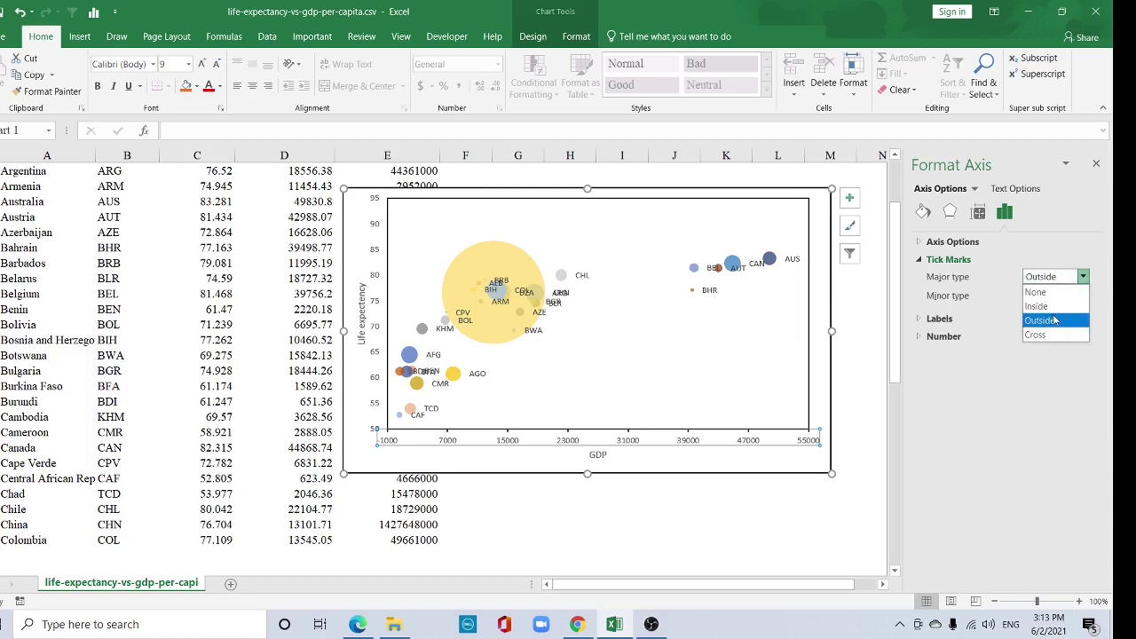
left_click(1034, 334)
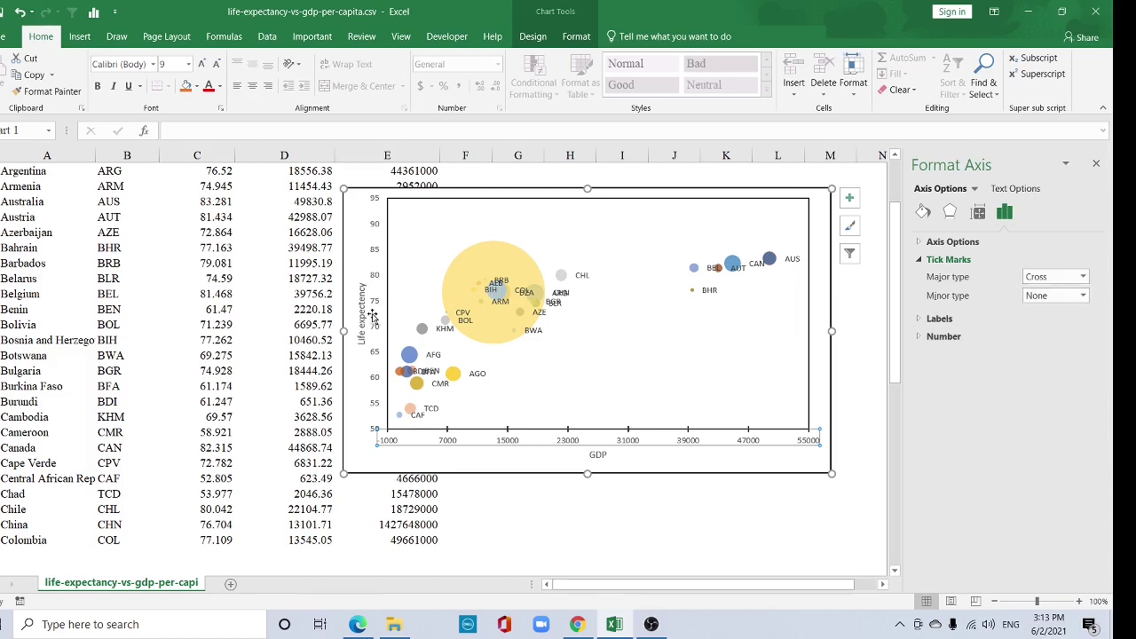
left_click(375, 306)
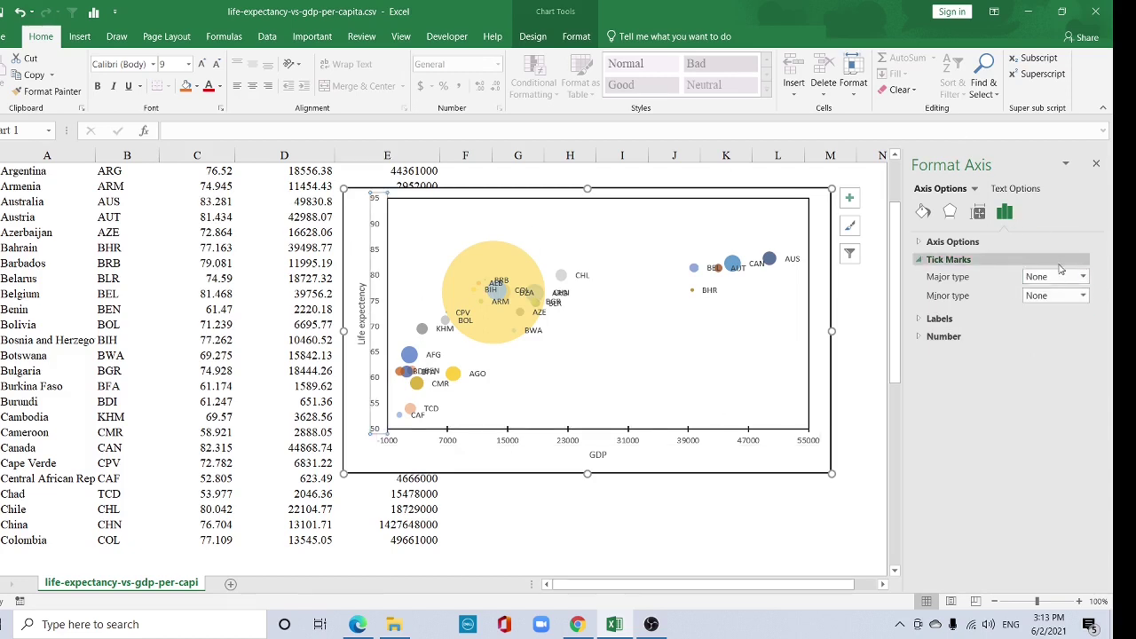
left_click(1083, 277)
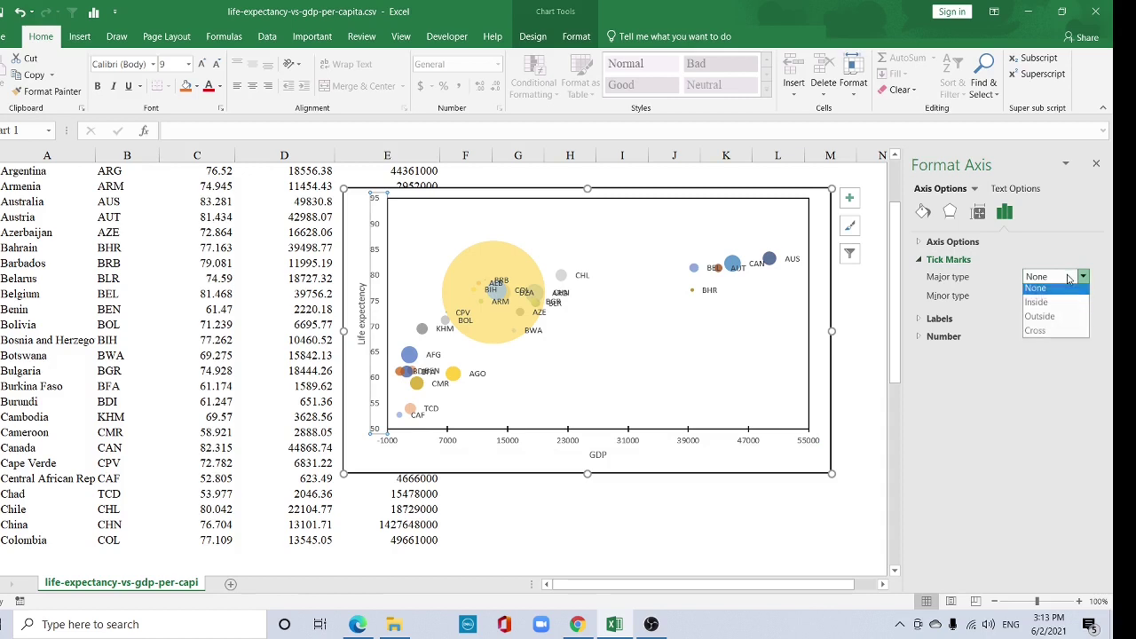
left_click(1046, 335)
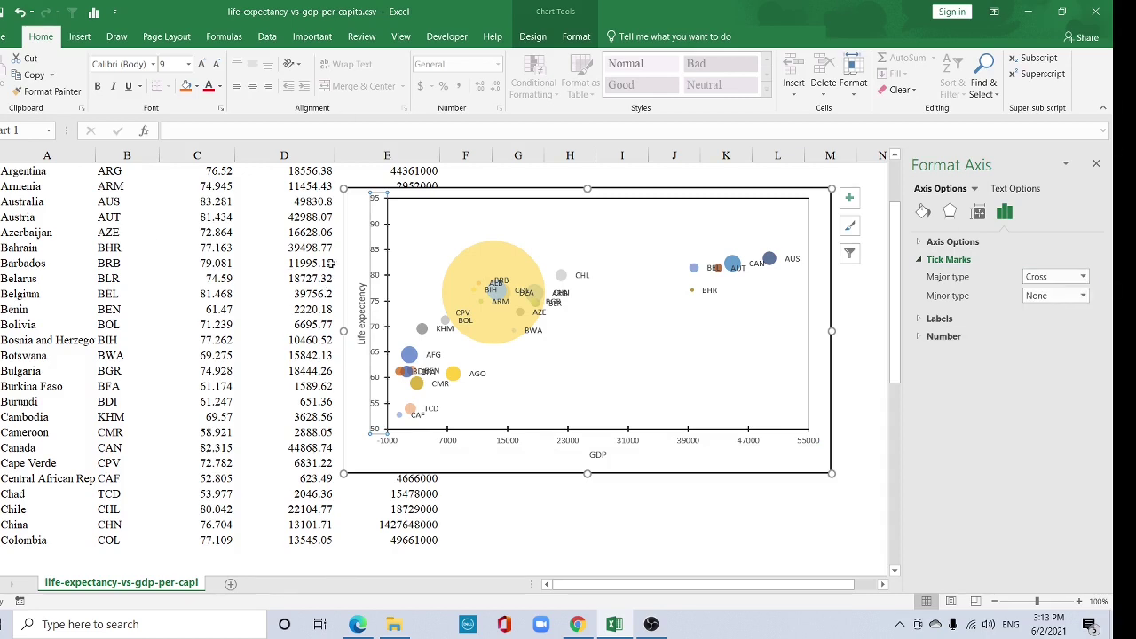
left_click(349, 239)
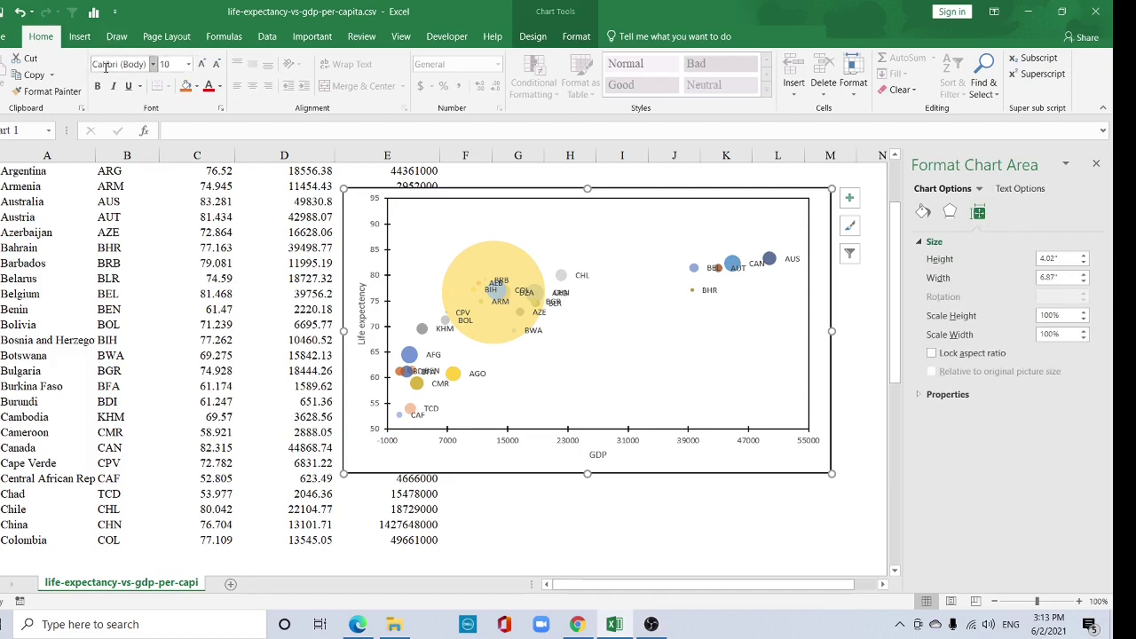
- Add a linear trendline to the bubble series
left_click(219, 87)
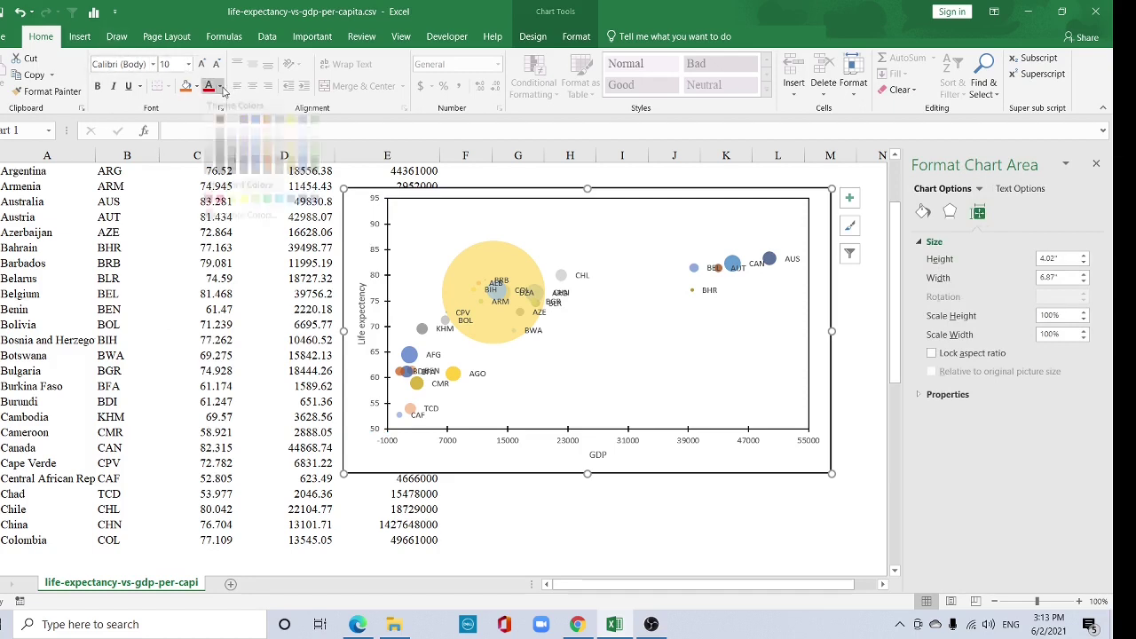
left_click(523, 462)
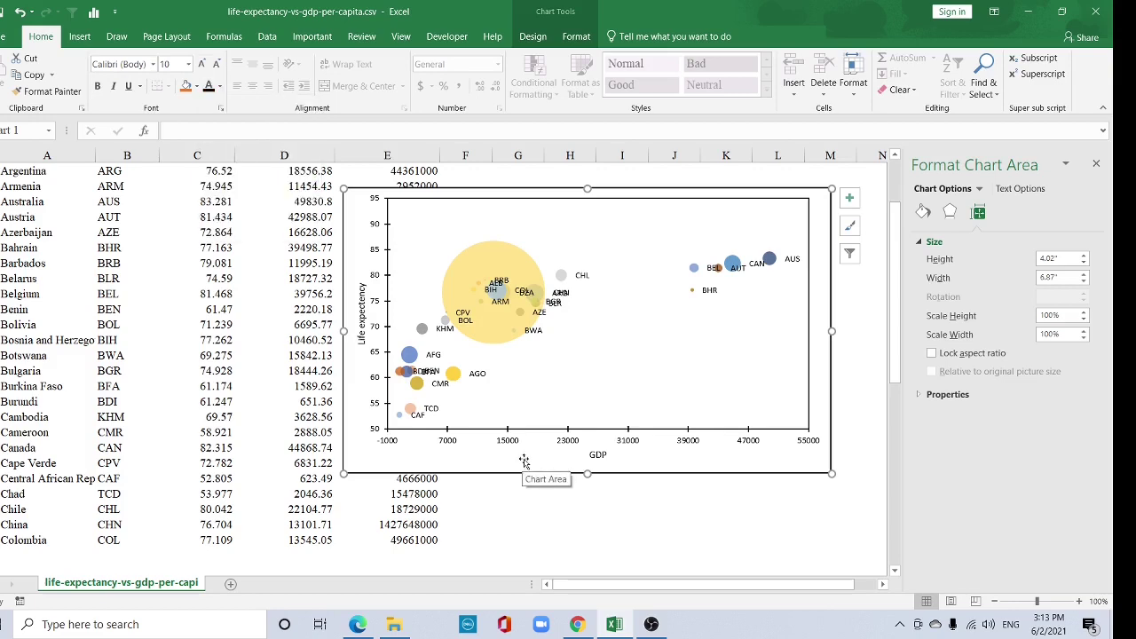
key("Escape")
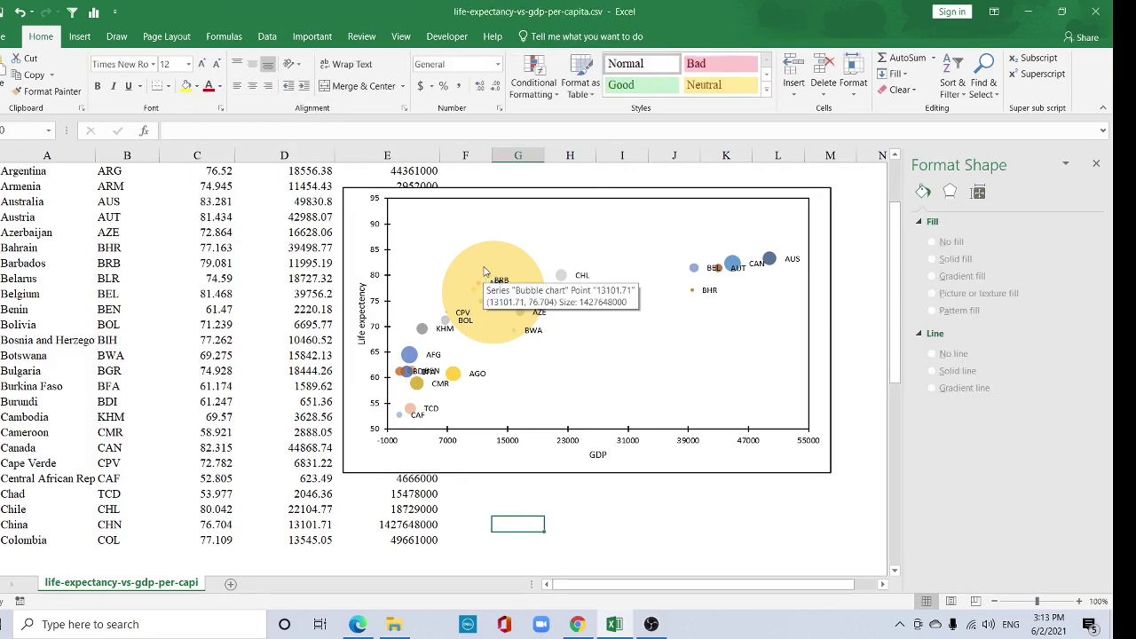
right_click(485, 272)
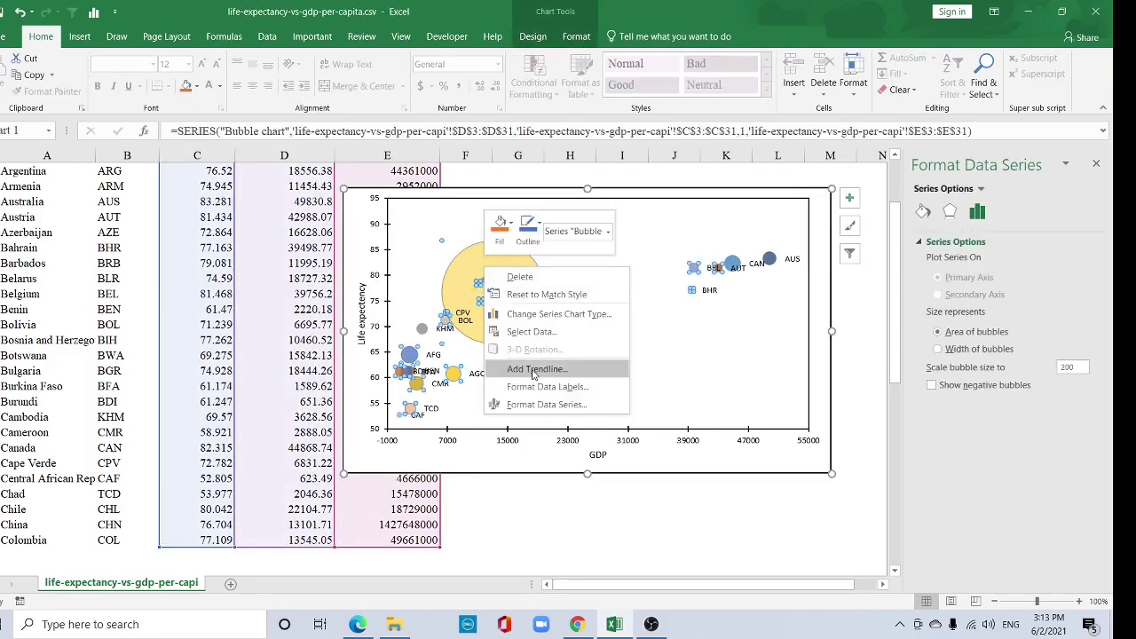
left_click(534, 369)
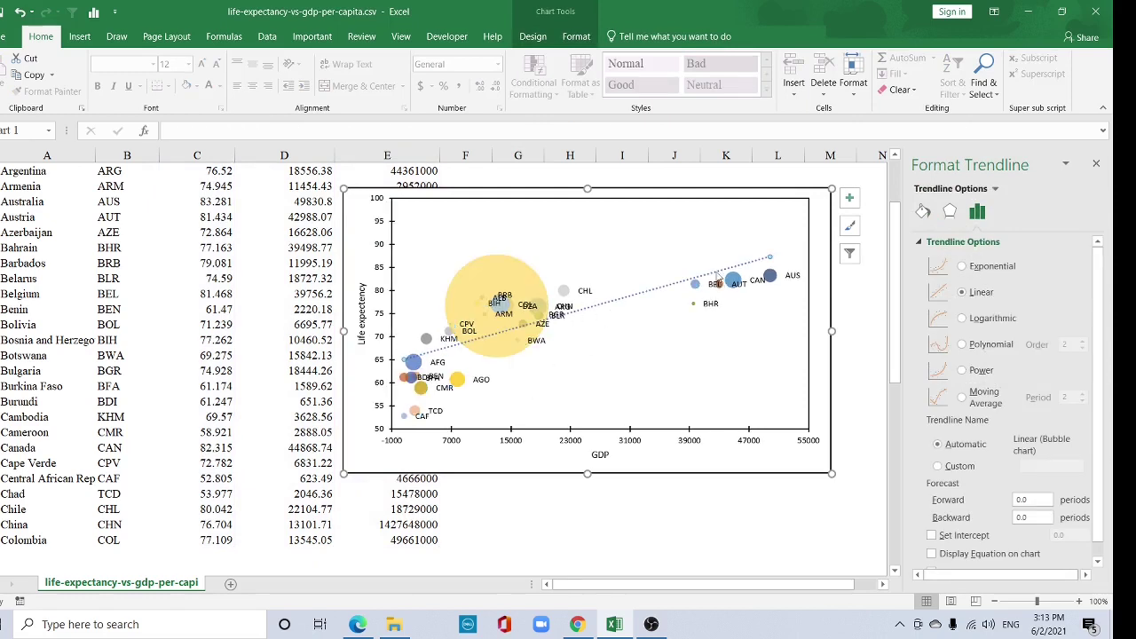
- Format the trendline as a red Round Dot dotted line
left_click(923, 212)
left_click(933, 280)
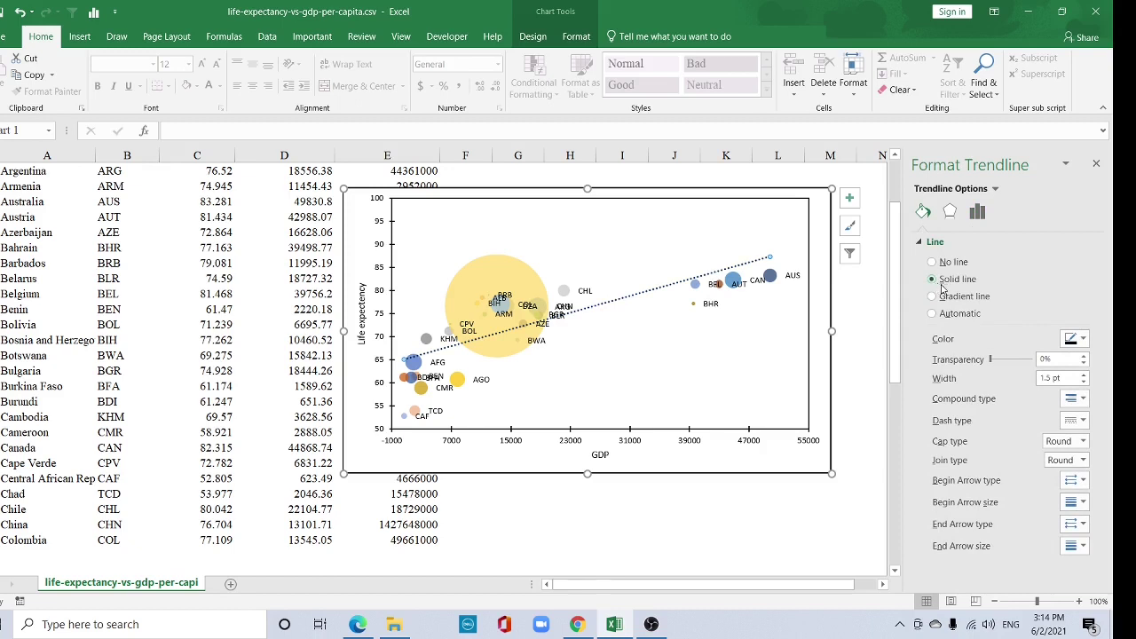
left_click(1082, 420)
left_click(1076, 441)
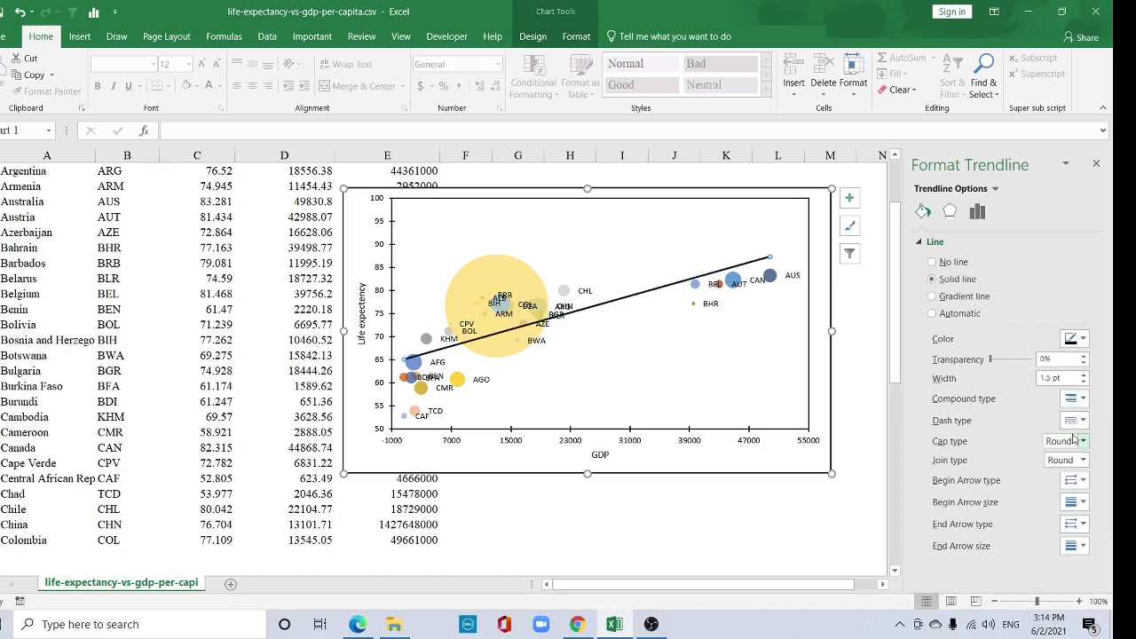
left_click(1081, 441)
left_click(1069, 454)
left_click(1083, 339)
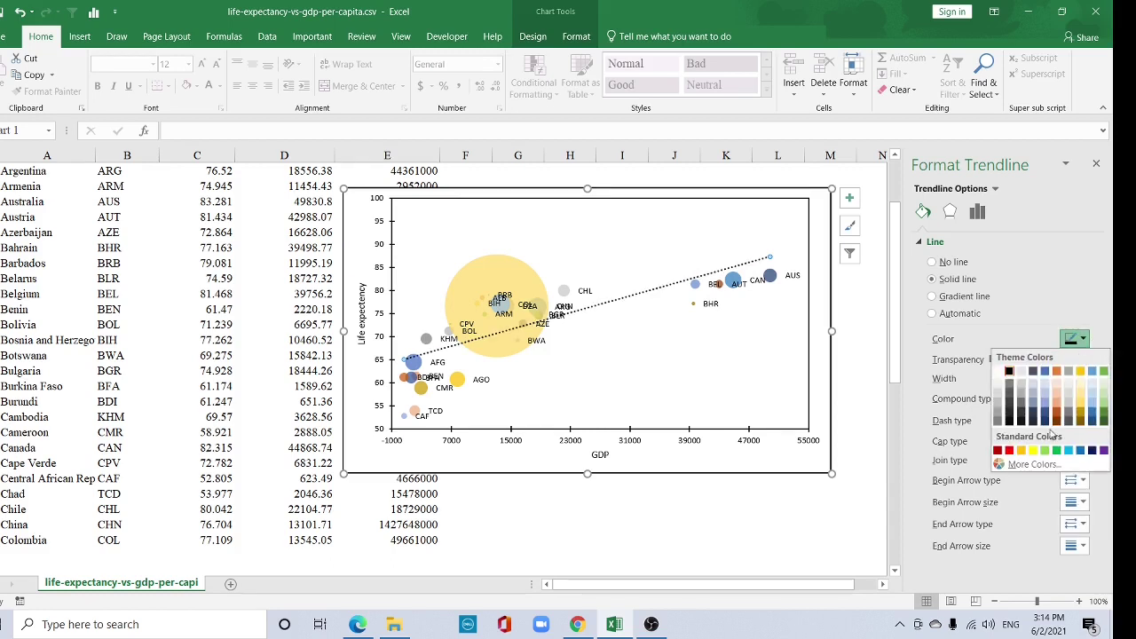
left_click(1029, 463)
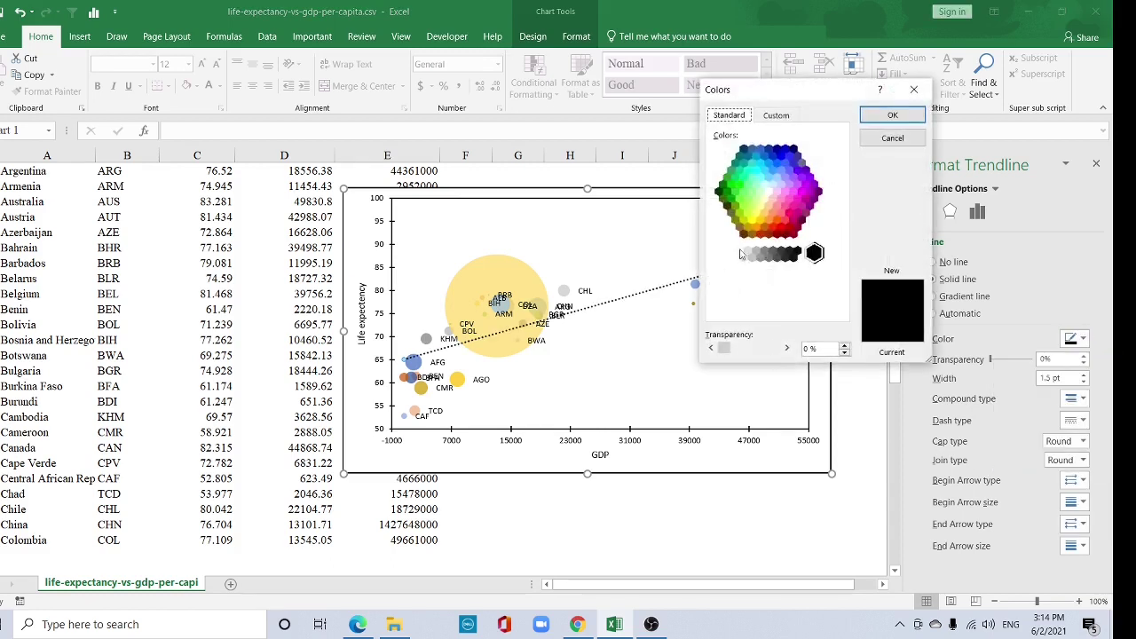
left_click(773, 228)
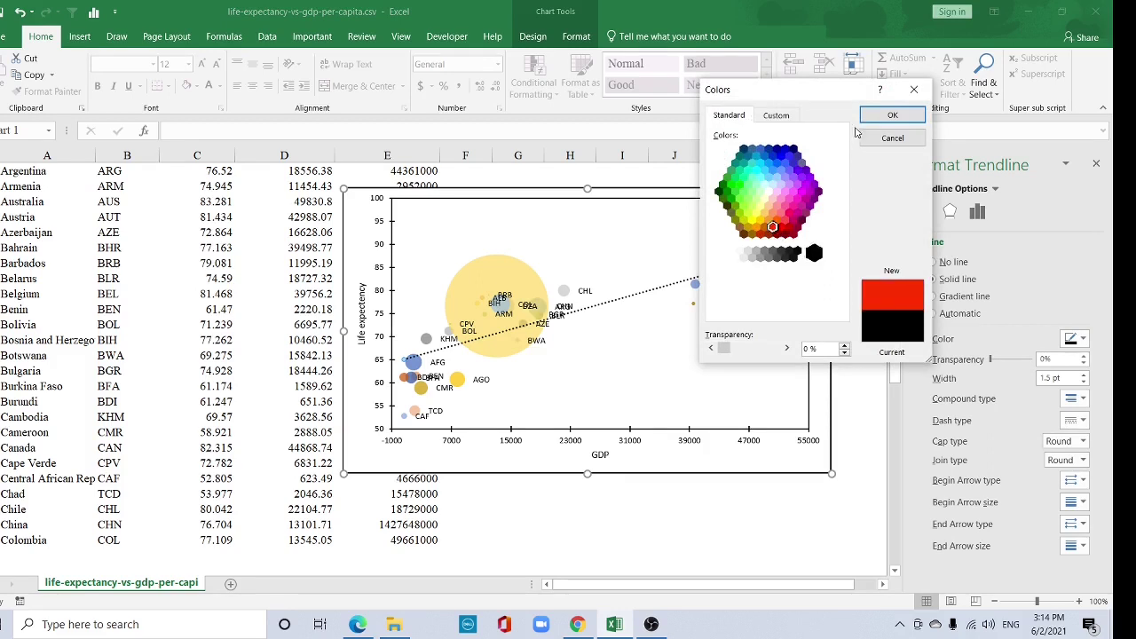
left_click(891, 116)
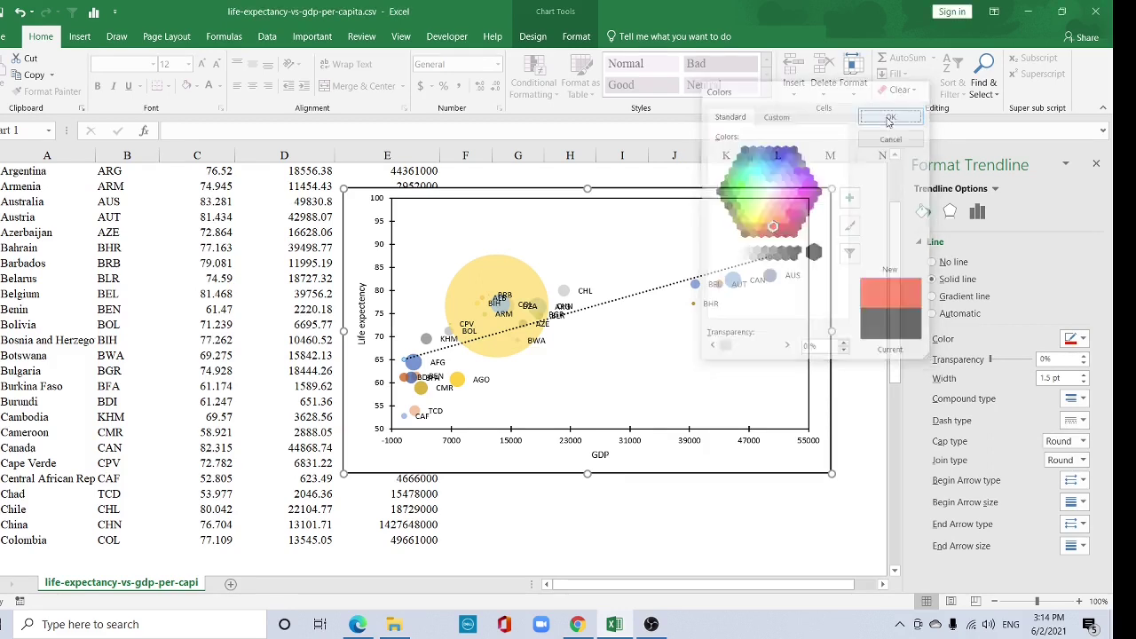
left_click(977, 212)
- Display the R-squared value and move its label to the plot's upper right
scroll(1084, 426, "down", 2)
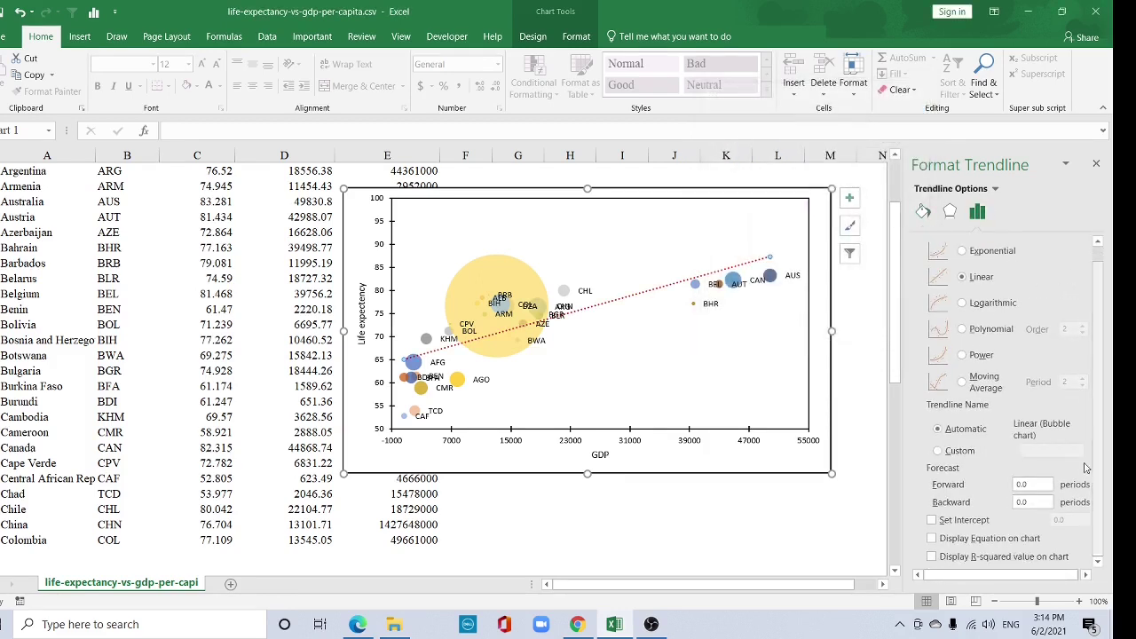
left_click(937, 556)
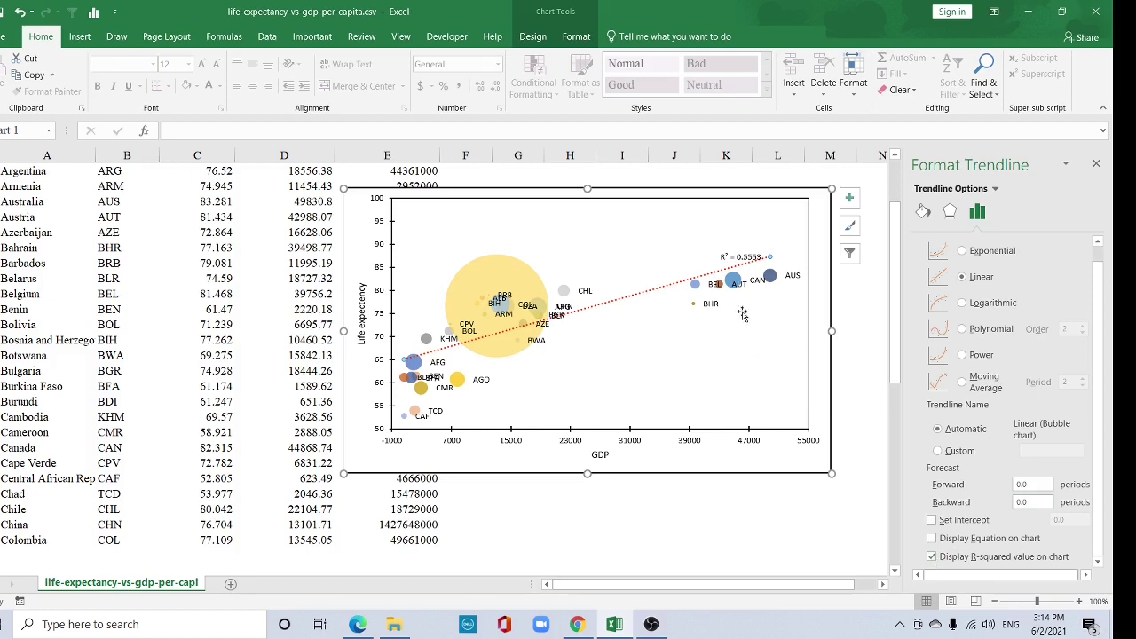
left_click(734, 257)
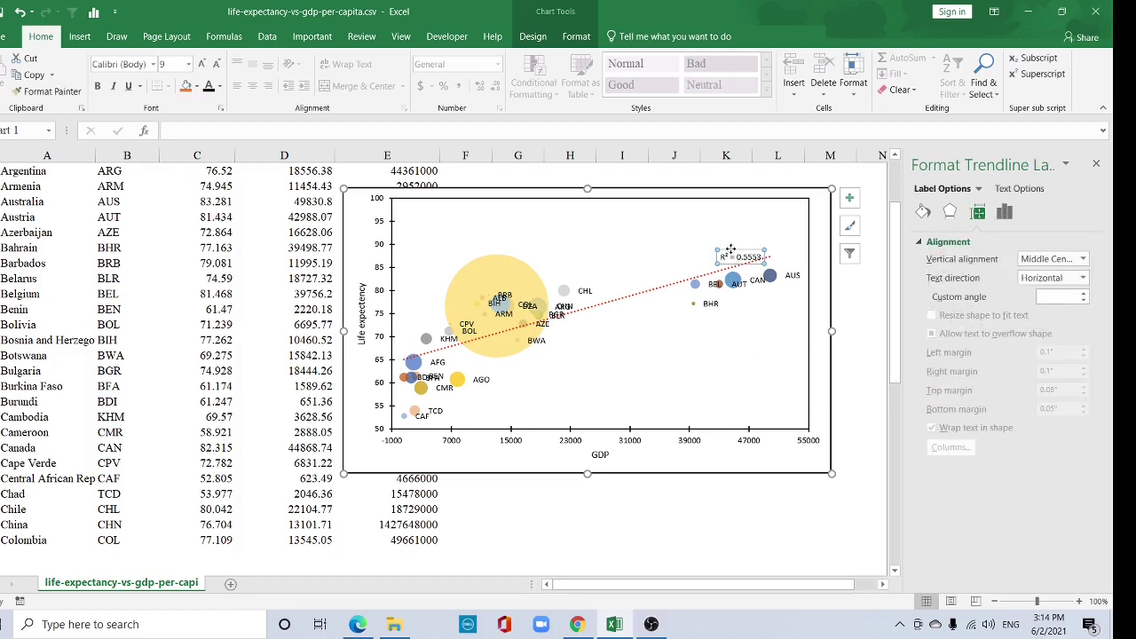
left_click_drag(730, 250, 698, 215)
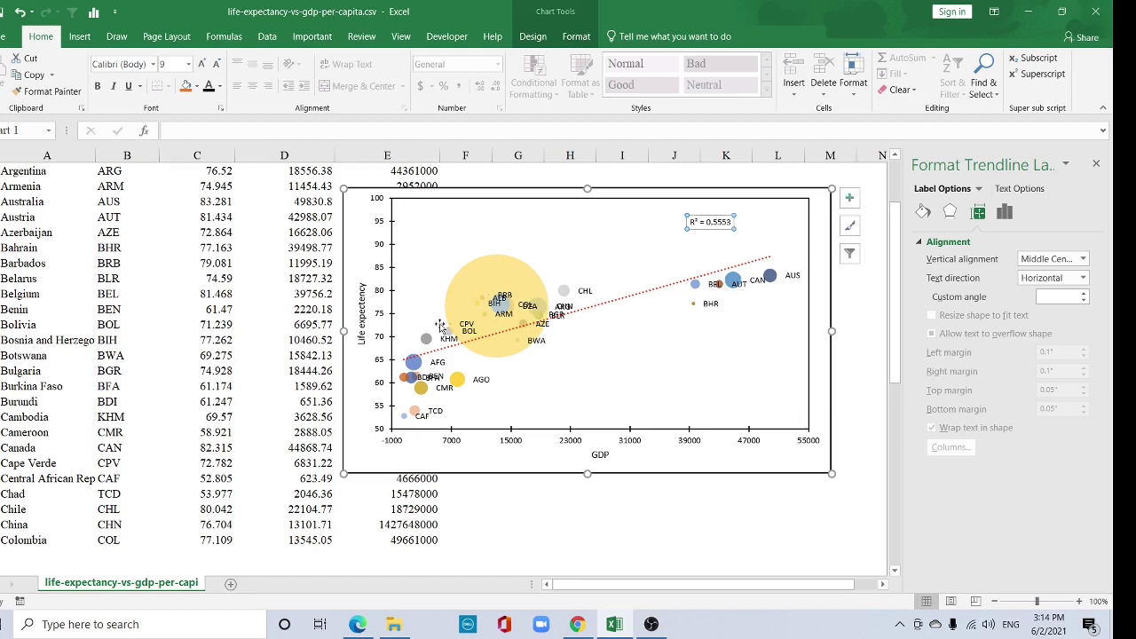
- Set the R² label to font size 12 and edit its text to R² = 0.56
left_click(171, 64)
key("Return")
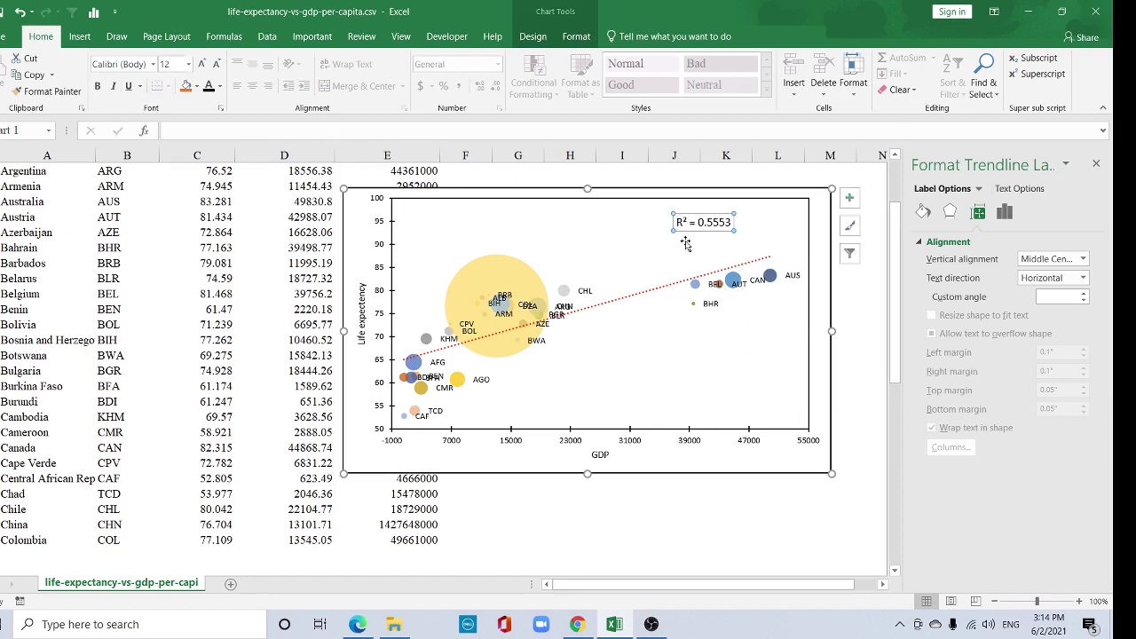
left_click(727, 221)
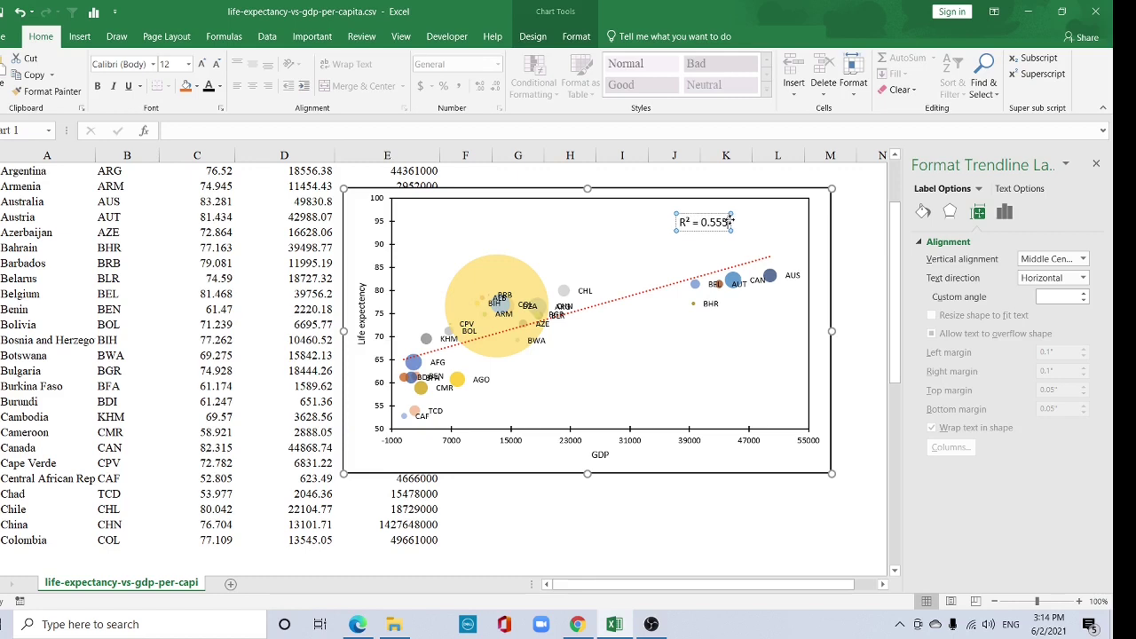
key("BackSpace")
key("BackSpace")
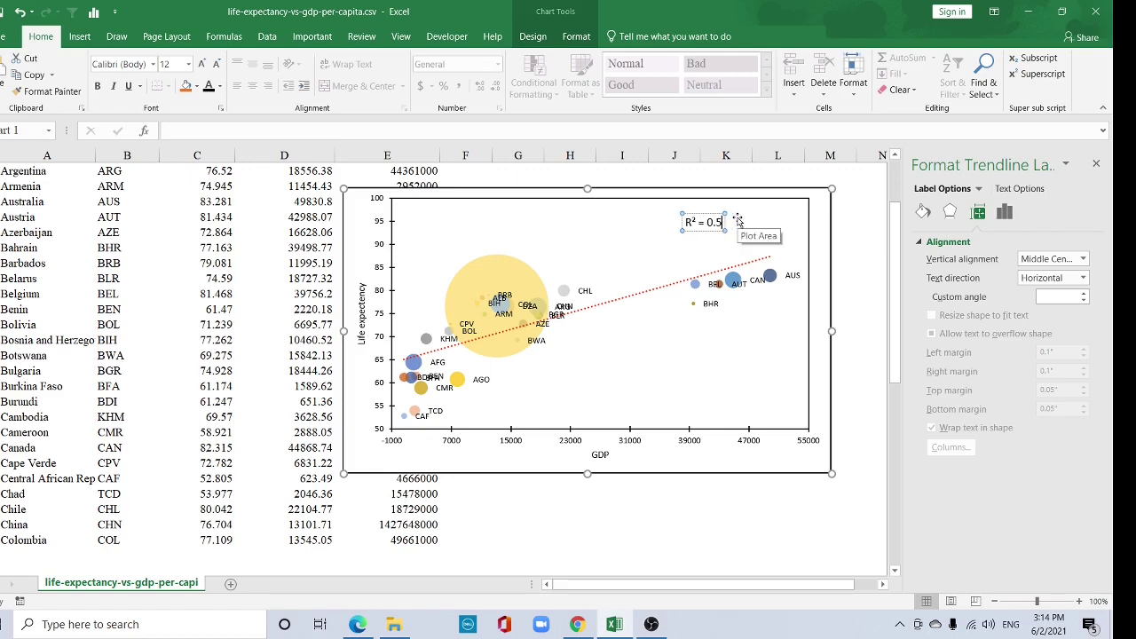
type("6")
key("Escape")
key("Escape")
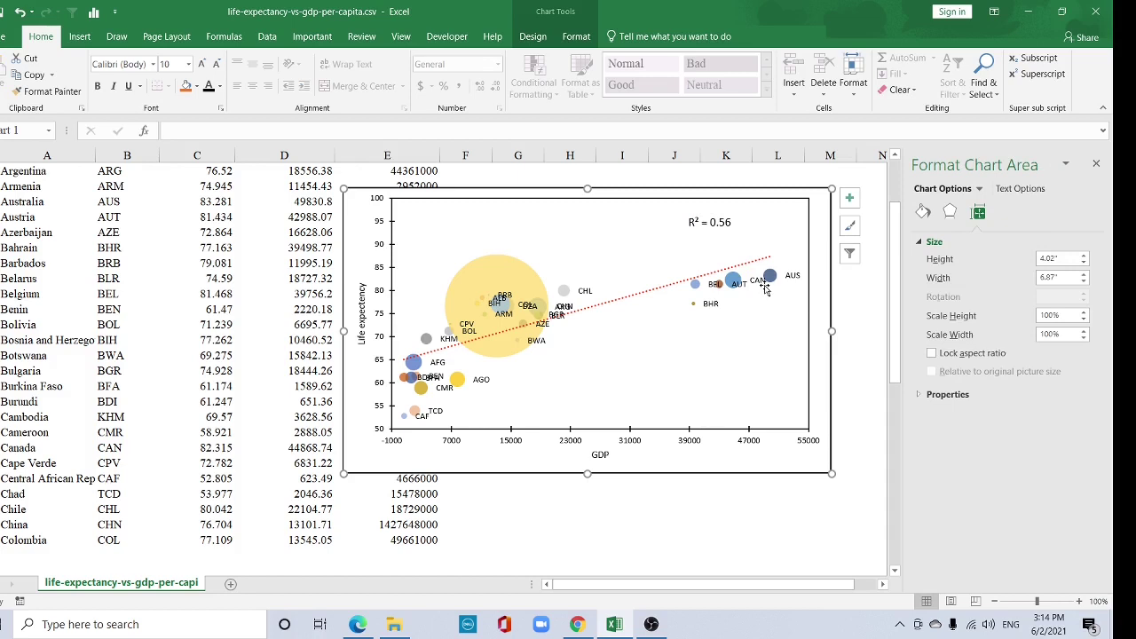
- Select the whole bubble chart, nudge it slightly, and copy it to the clipboard
left_click(767, 282)
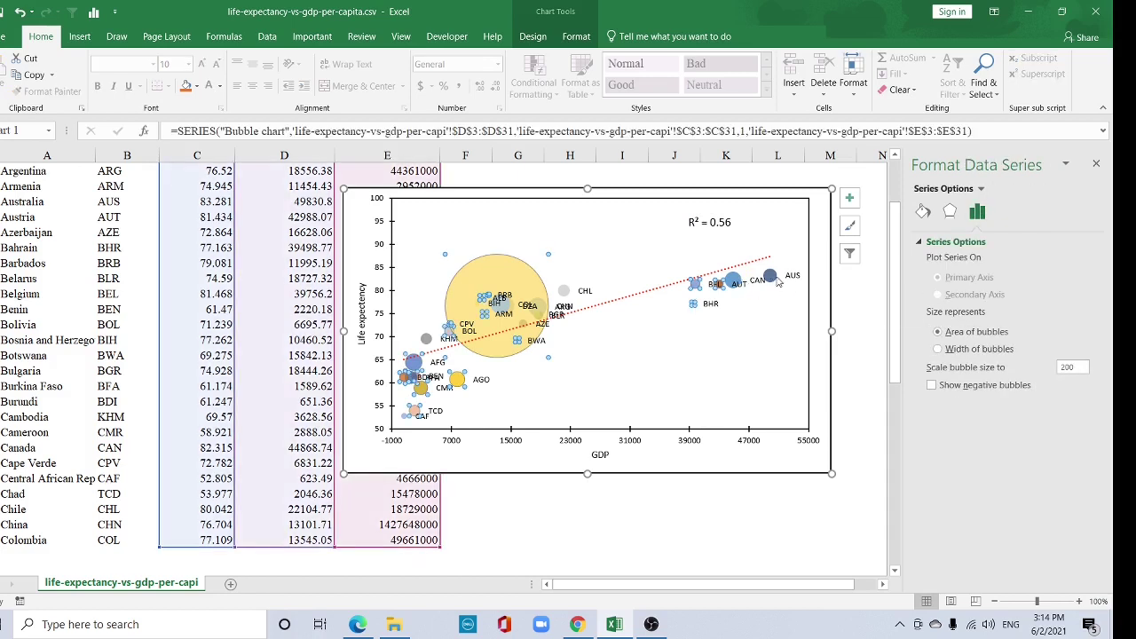
left_click(774, 279)
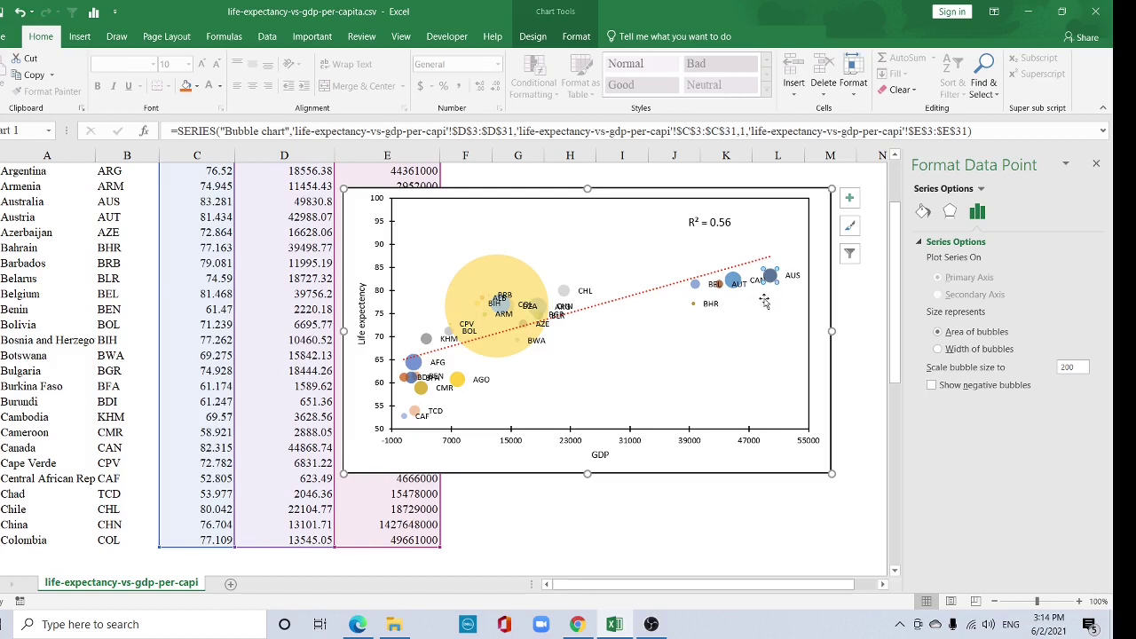
left_click(461, 285)
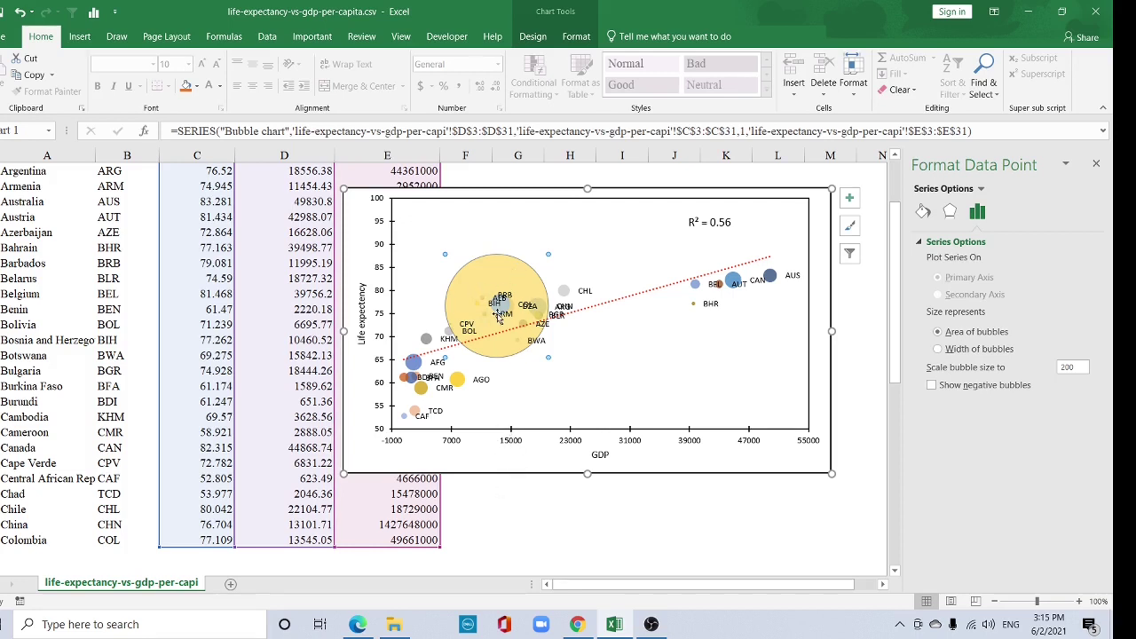
left_click(414, 433)
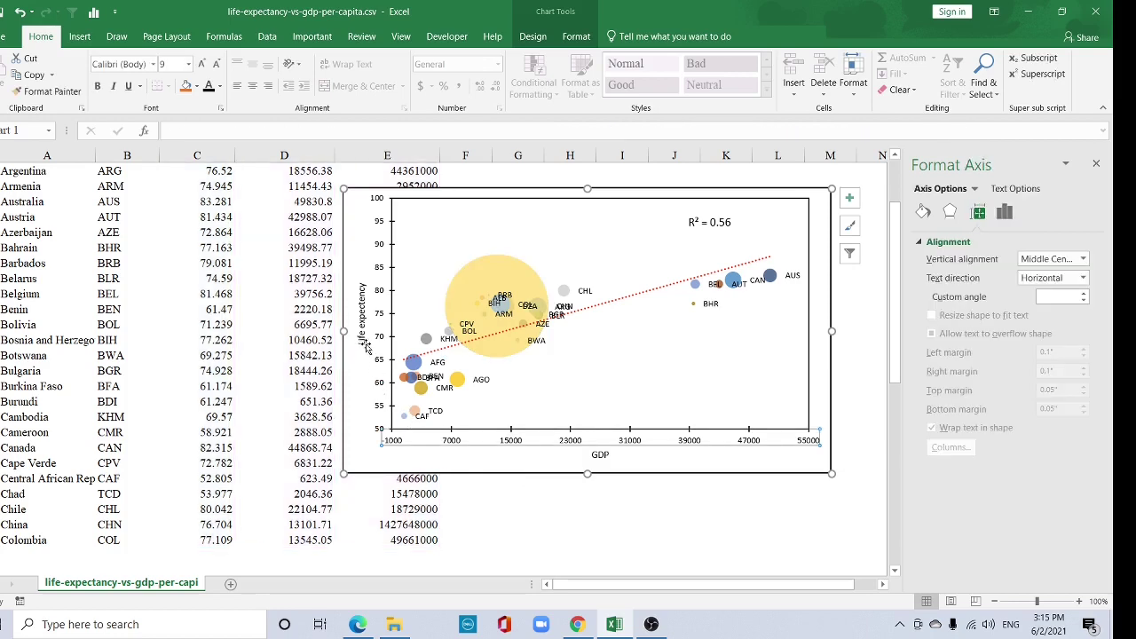
left_click(404, 417)
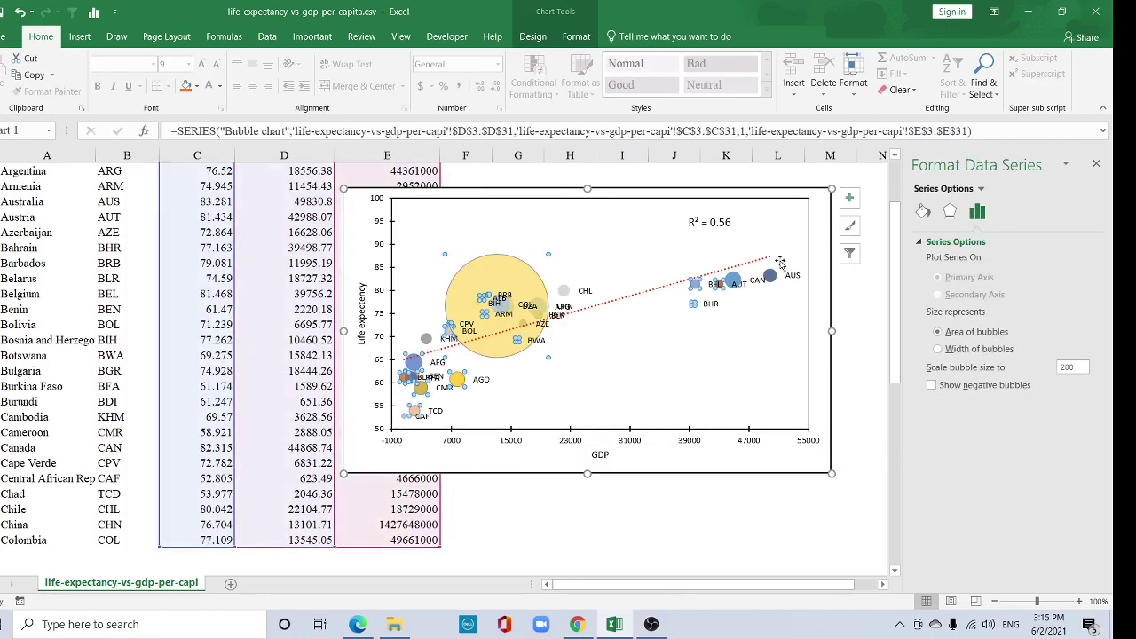
left_click_drag(531, 204, 511, 218)
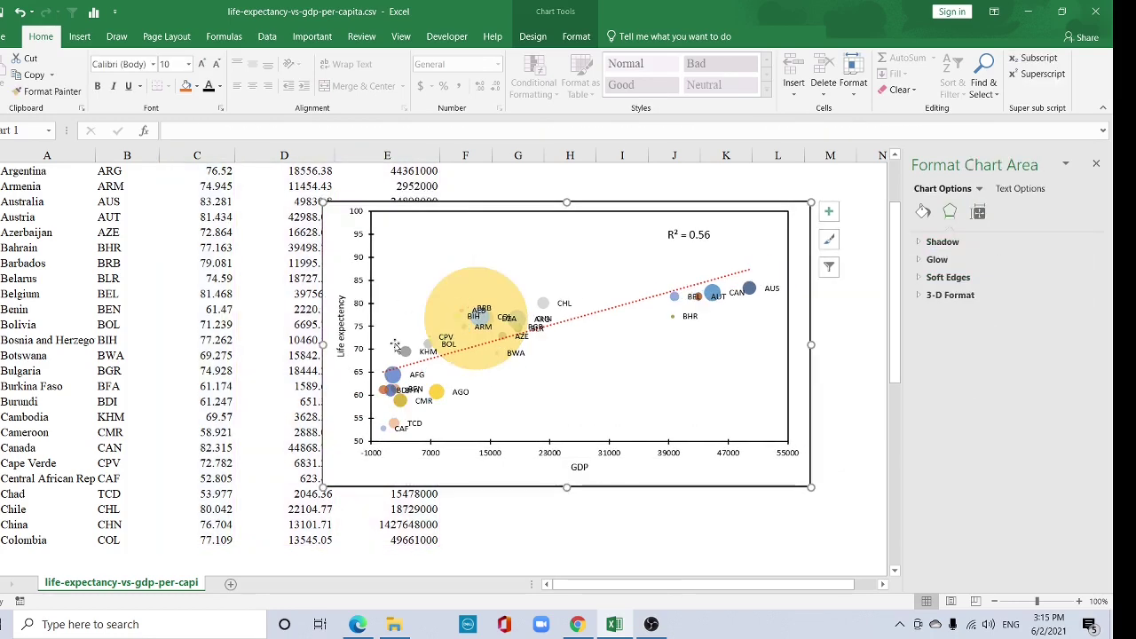
right_click(487, 211)
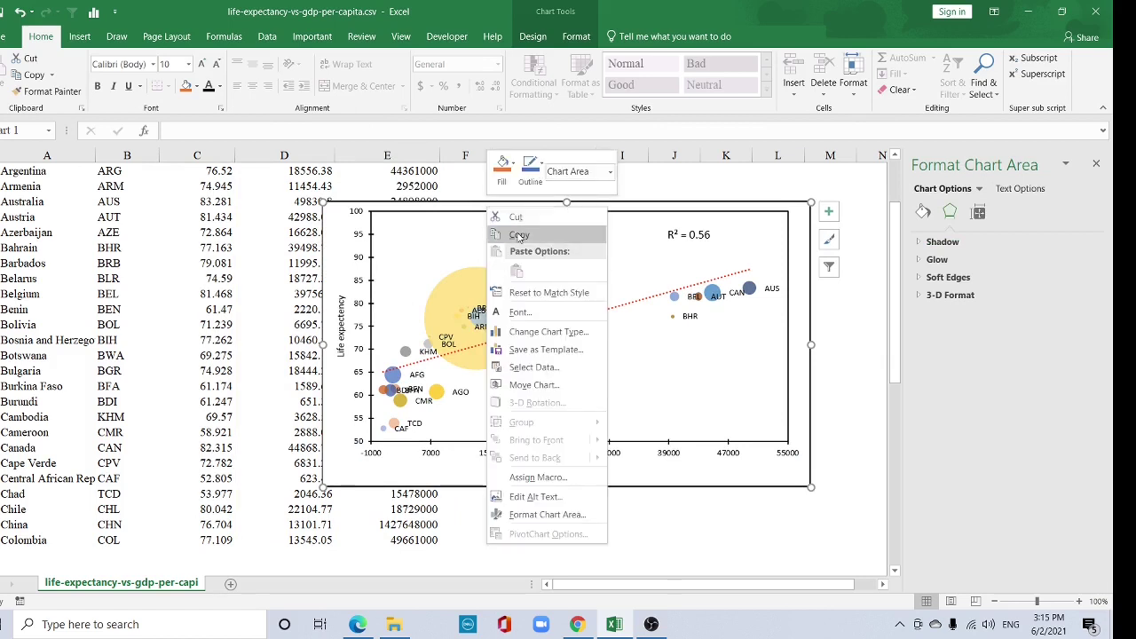
left_click(519, 234)
- Launch PowerPoint through Windows search
left_click(133, 624)
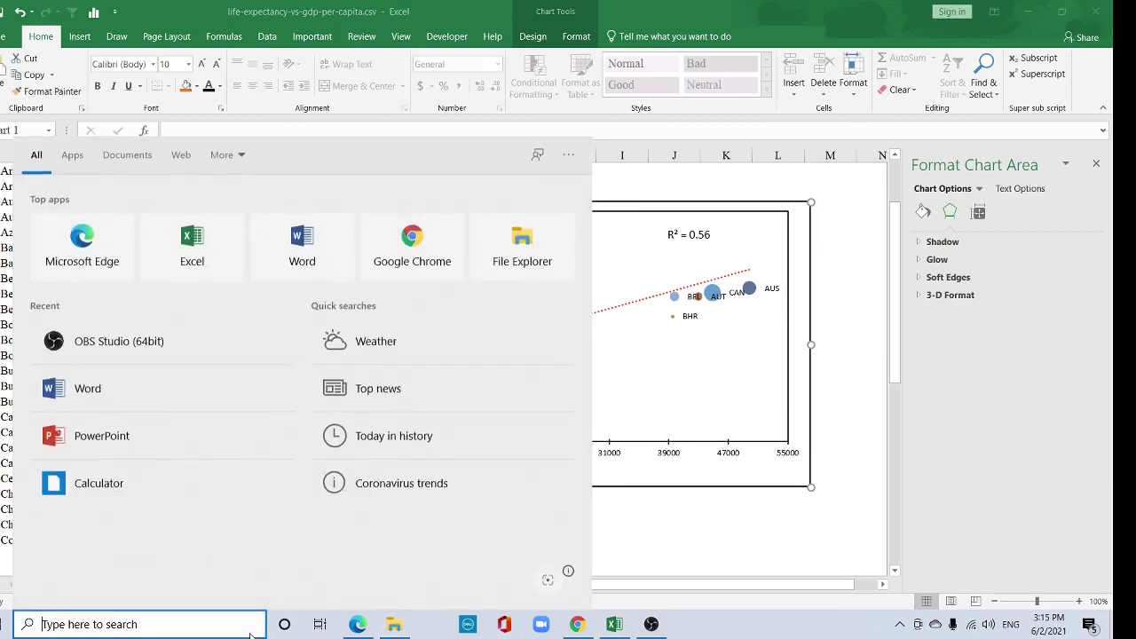
type("powerpoint")
key("Return")
- Paste the chart onto the blank slide as a picture and move it up-left
right_click(339, 192)
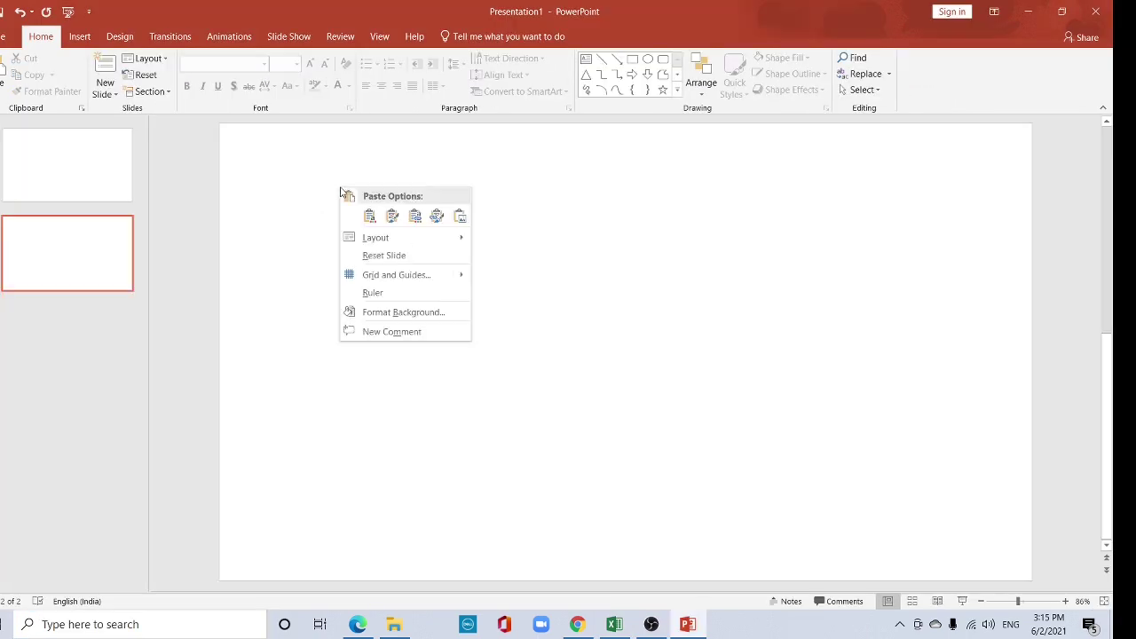
left_click(458, 216)
left_click_drag(502, 265, 386, 208)
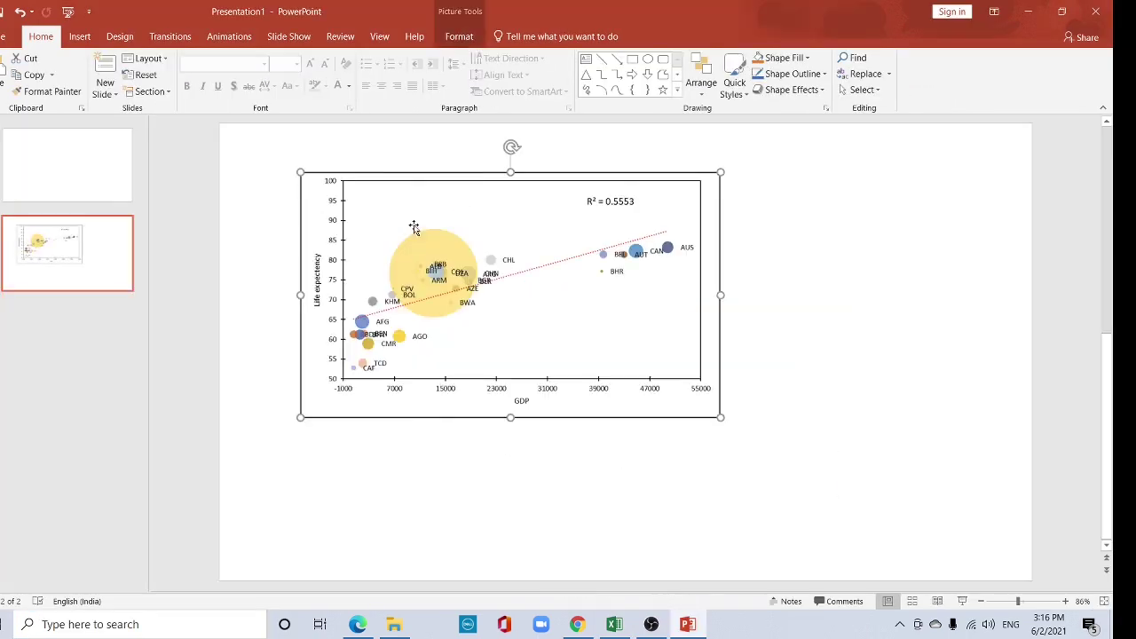
- Save the chart picture as a PNG image on the Desktop
right_click(422, 197)
left_click(503, 380)
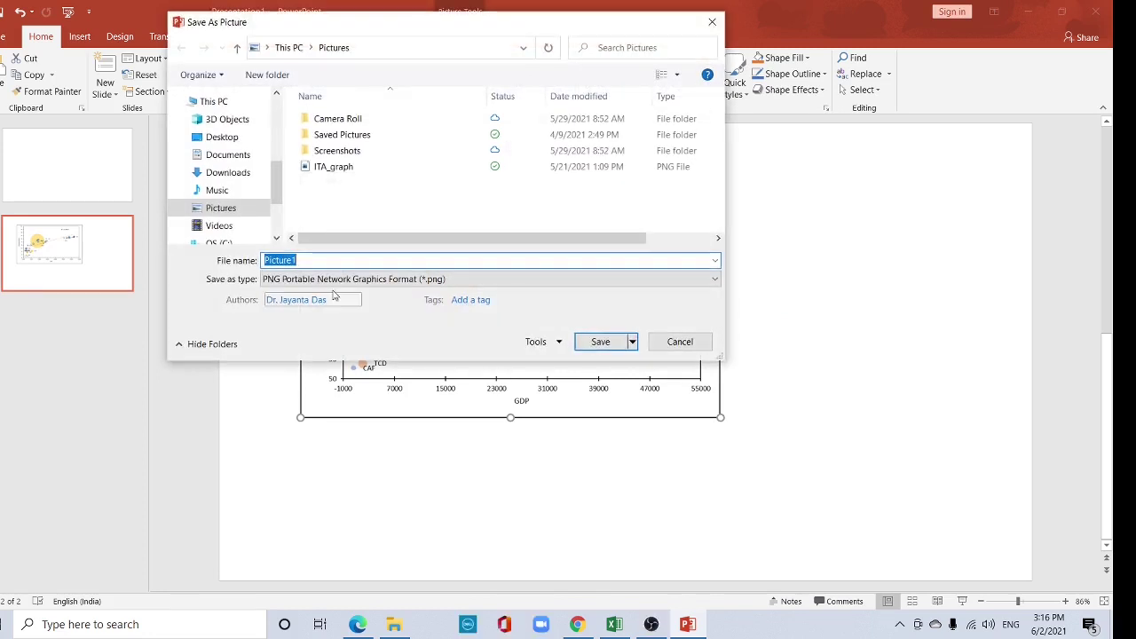
left_click(319, 278)
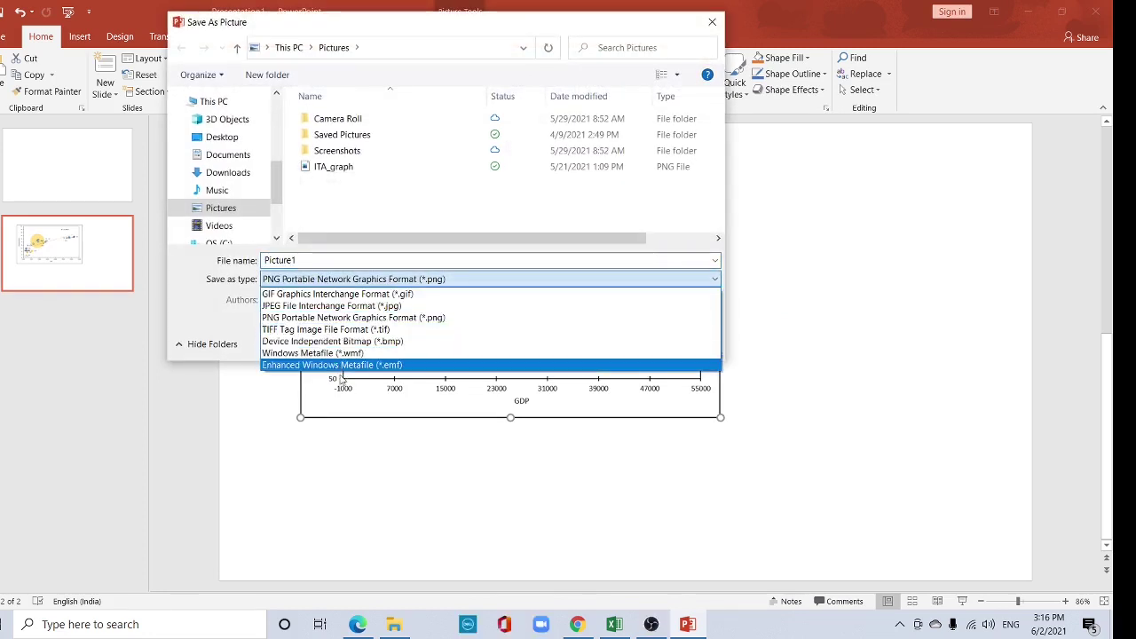
left_click(343, 318)
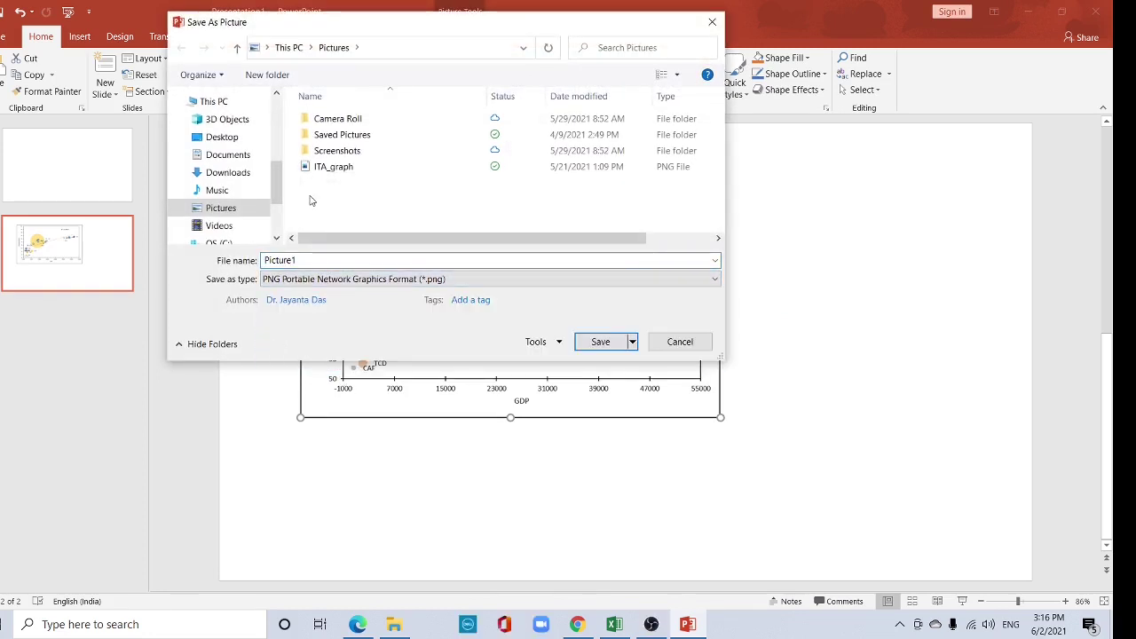
left_click(223, 137)
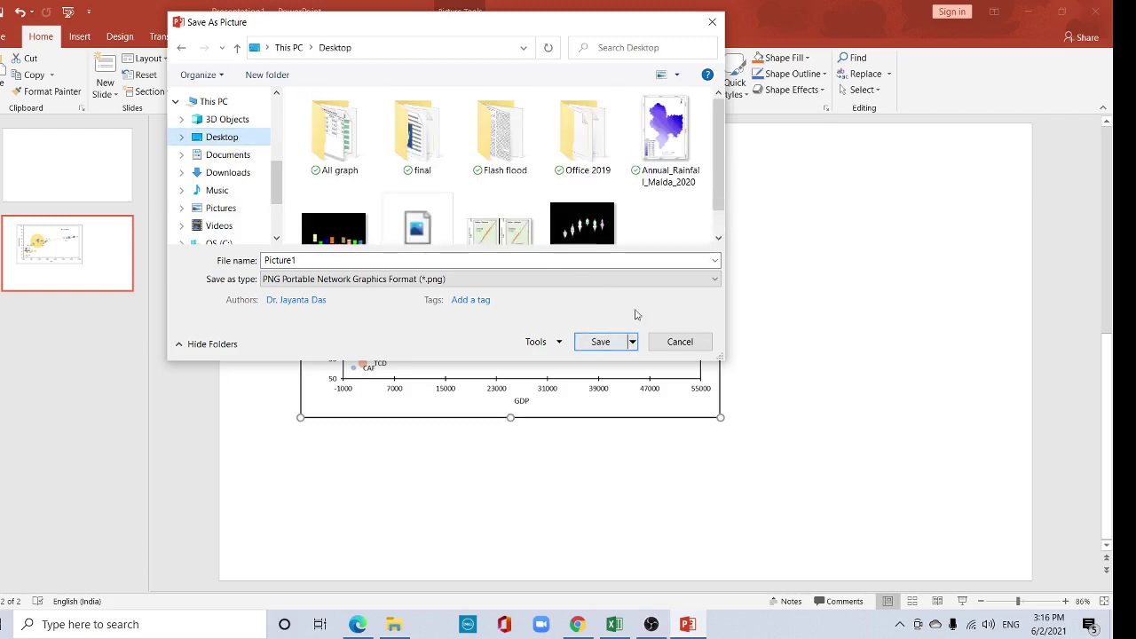
left_click(596, 344)
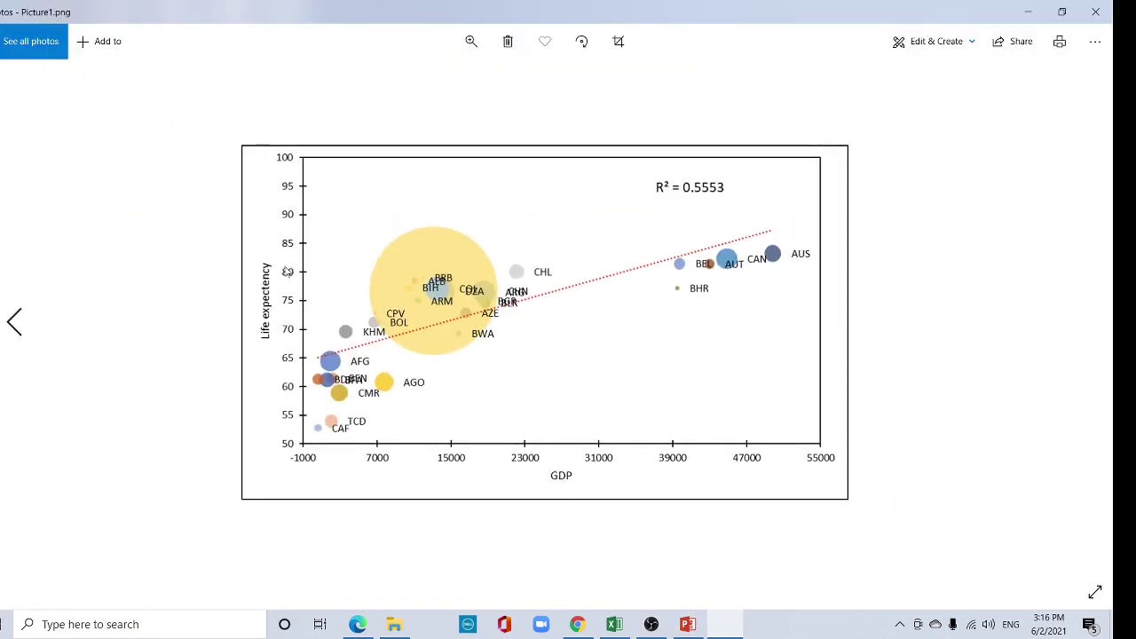
left_click(471, 41)
scroll(513, 83, "up", 3)
mouse_move(482, 83)
left_mouse_down()
mouse_move(572, 83)
mouse_move(401, 99)
left_mouse_up()
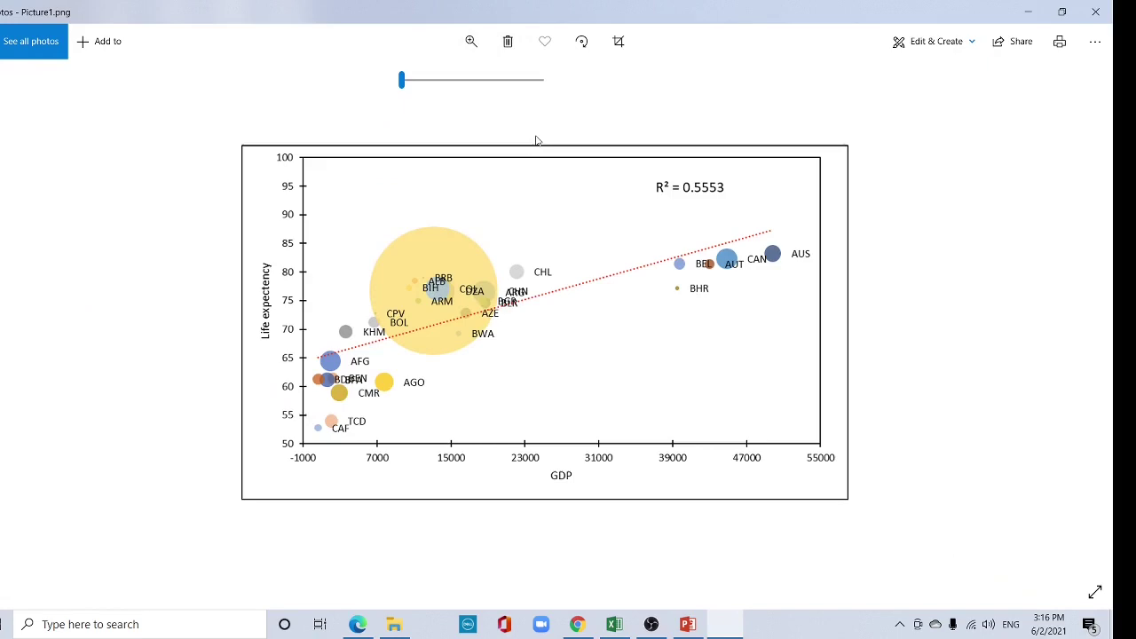